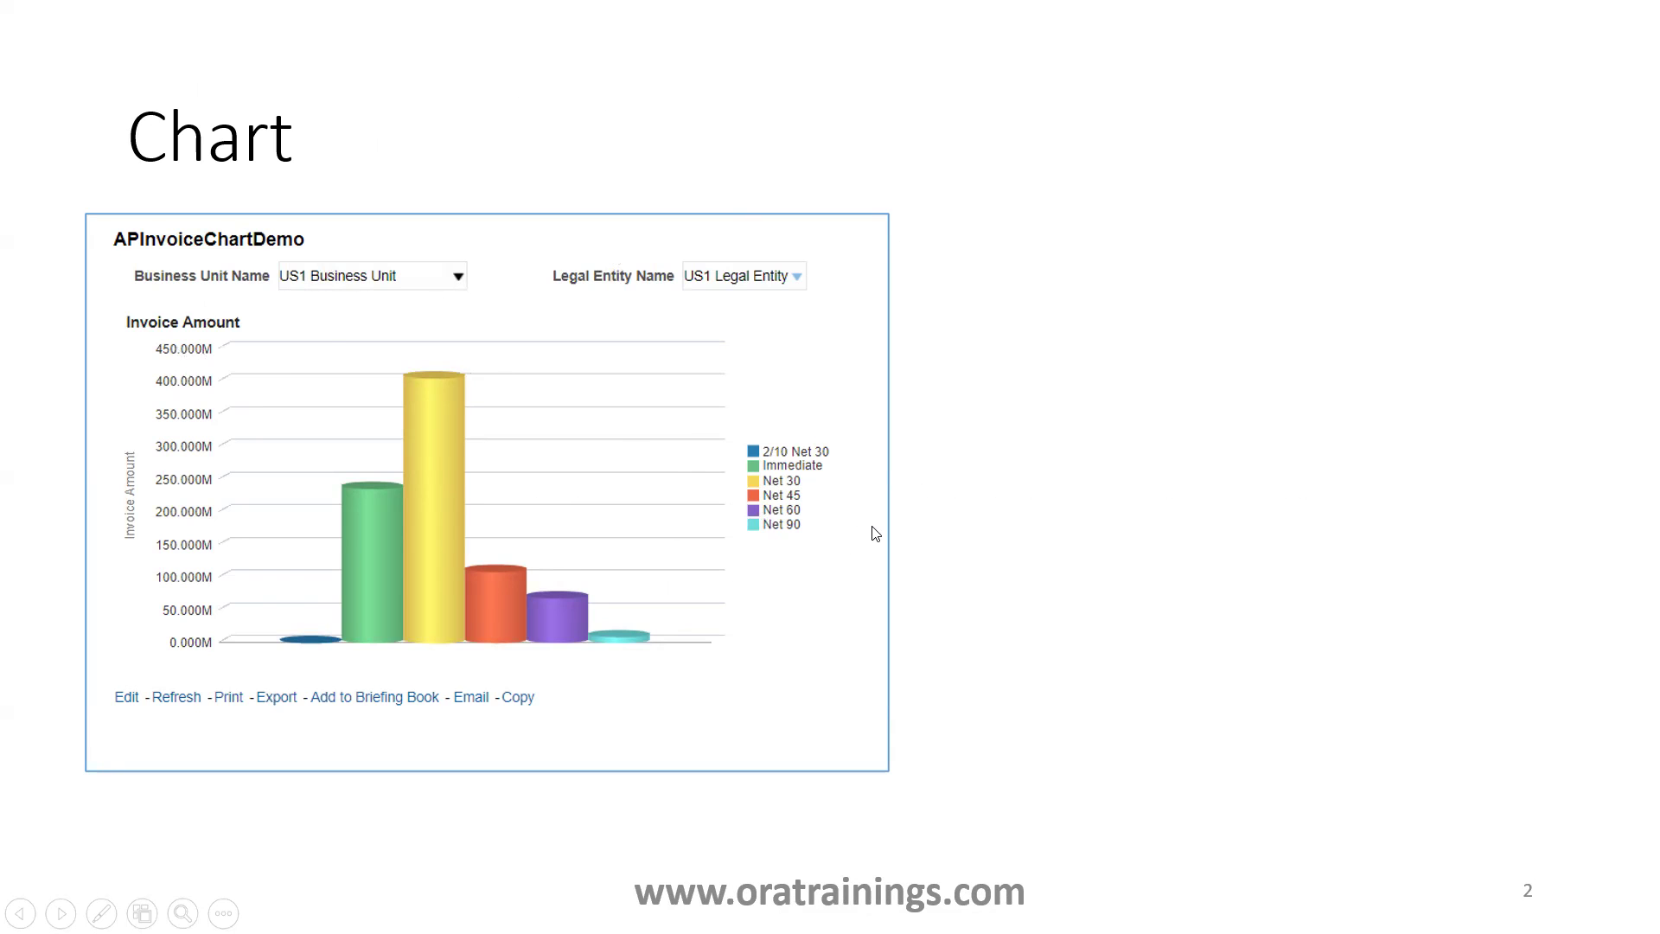
- From the browser catalog, create an analysis by searching 'Payable' and picking Payables Invoices - Transactions Real Time
{"action": "key", "text": "alt+Tab"}
{"action": "key", "text": "alt+Tab"}
{"action": "key", "text": "alt+Tab"}
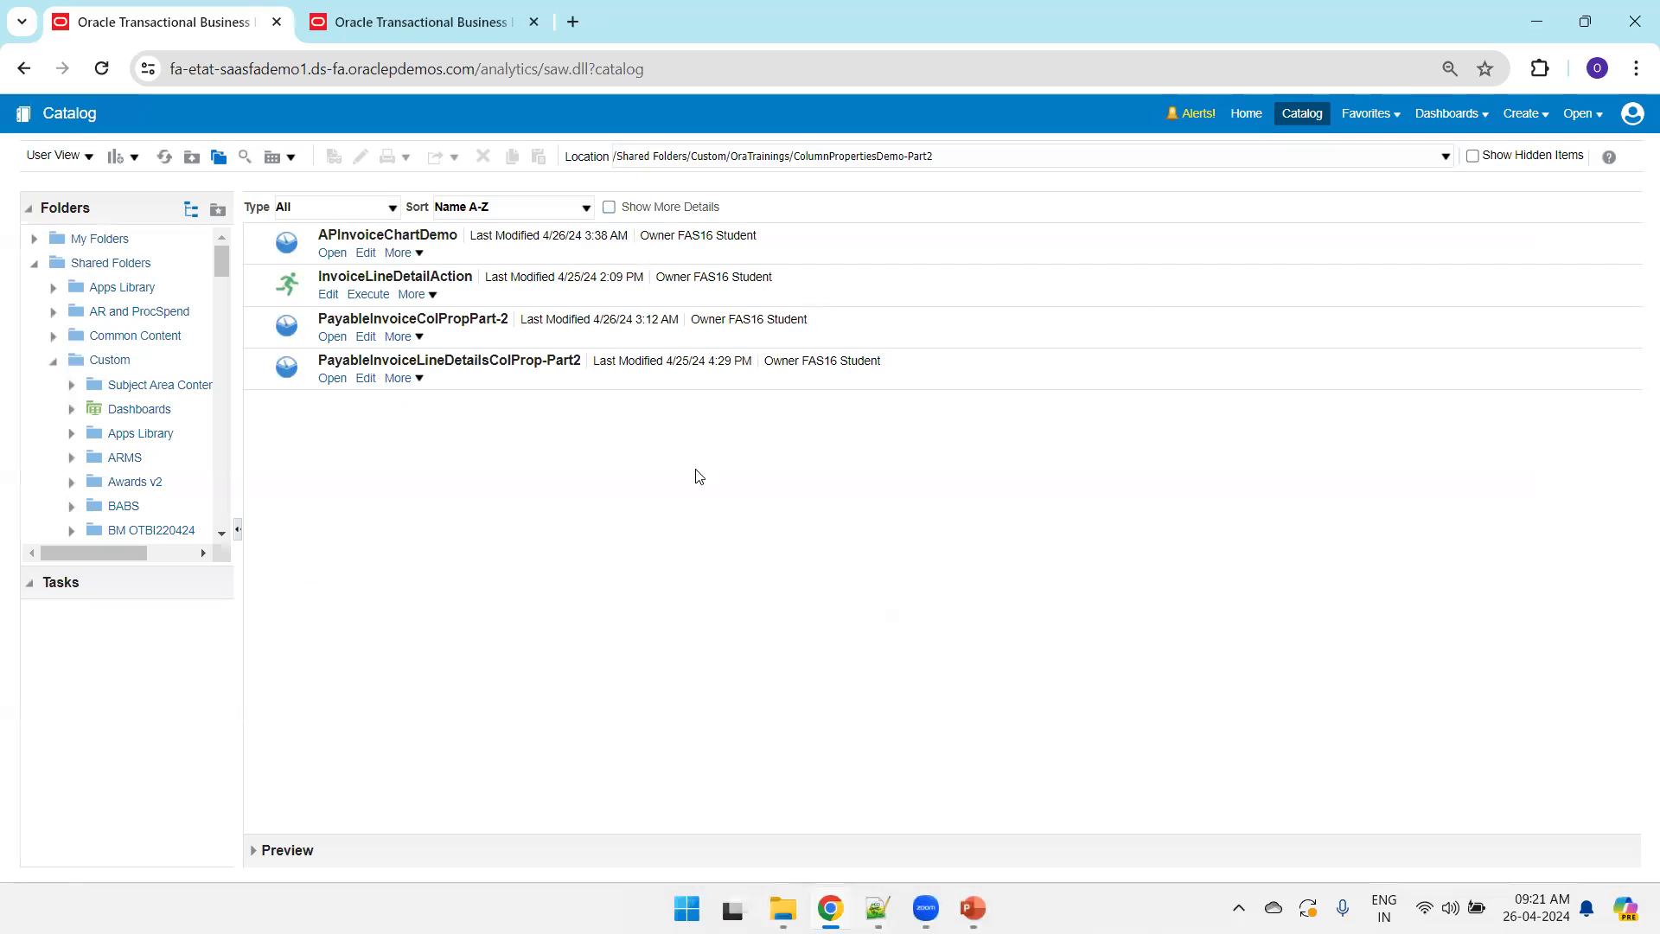
{"action": "left_click", "coordinate": [1547, 115]}
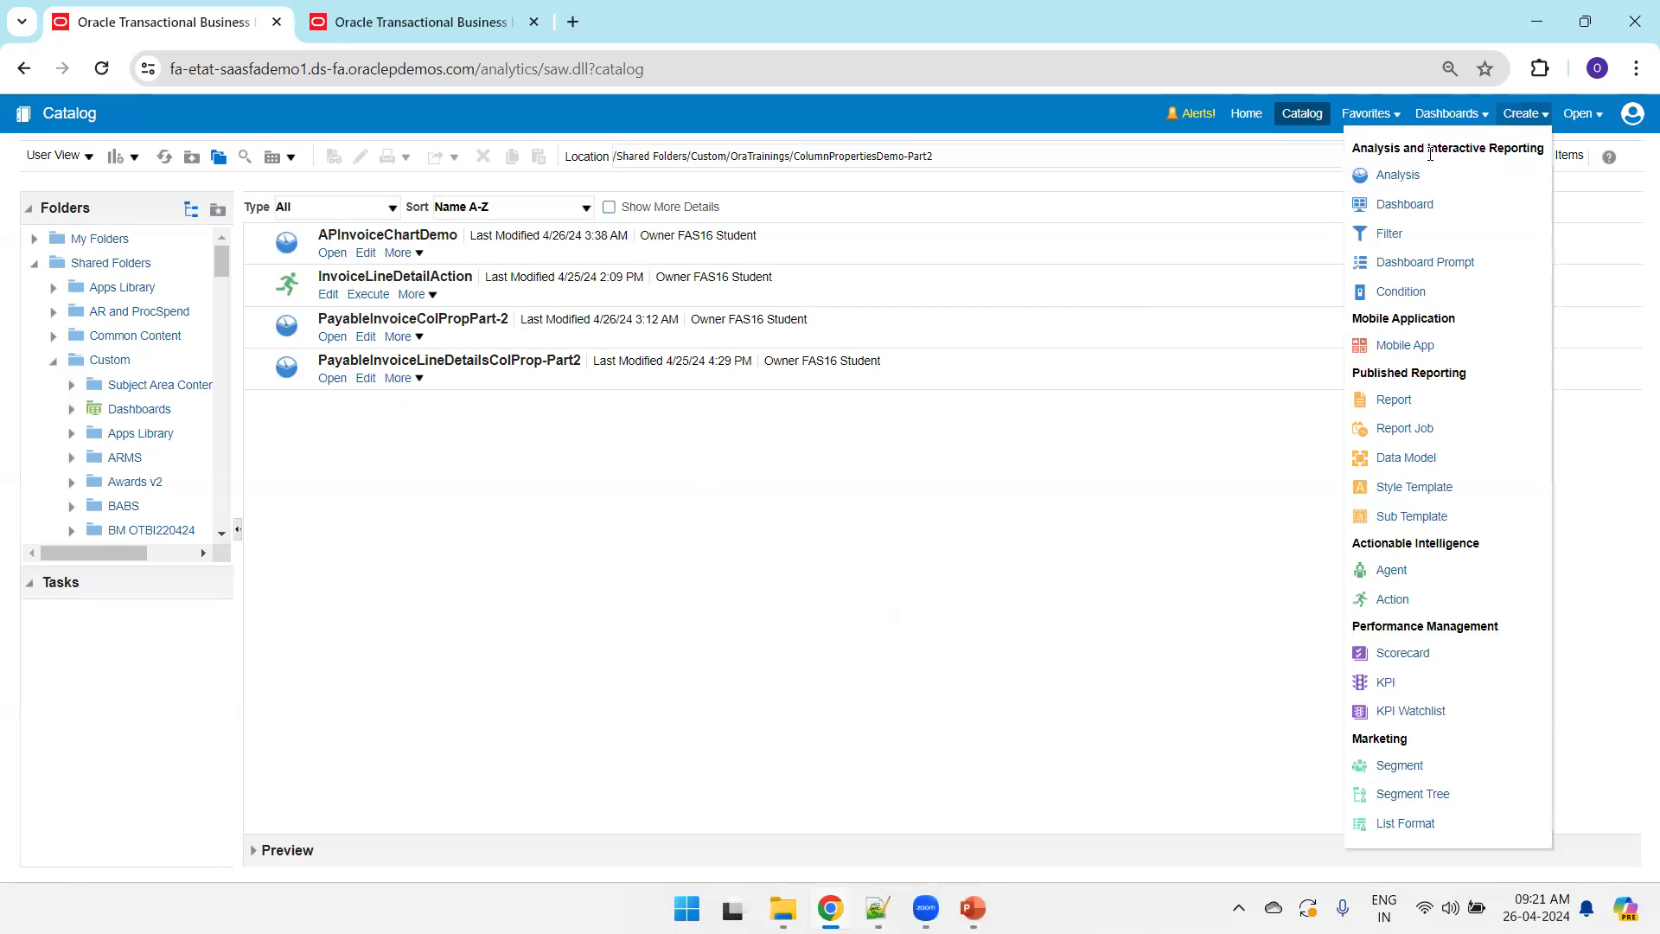
{"action": "left_click", "coordinate": [1392, 176]}
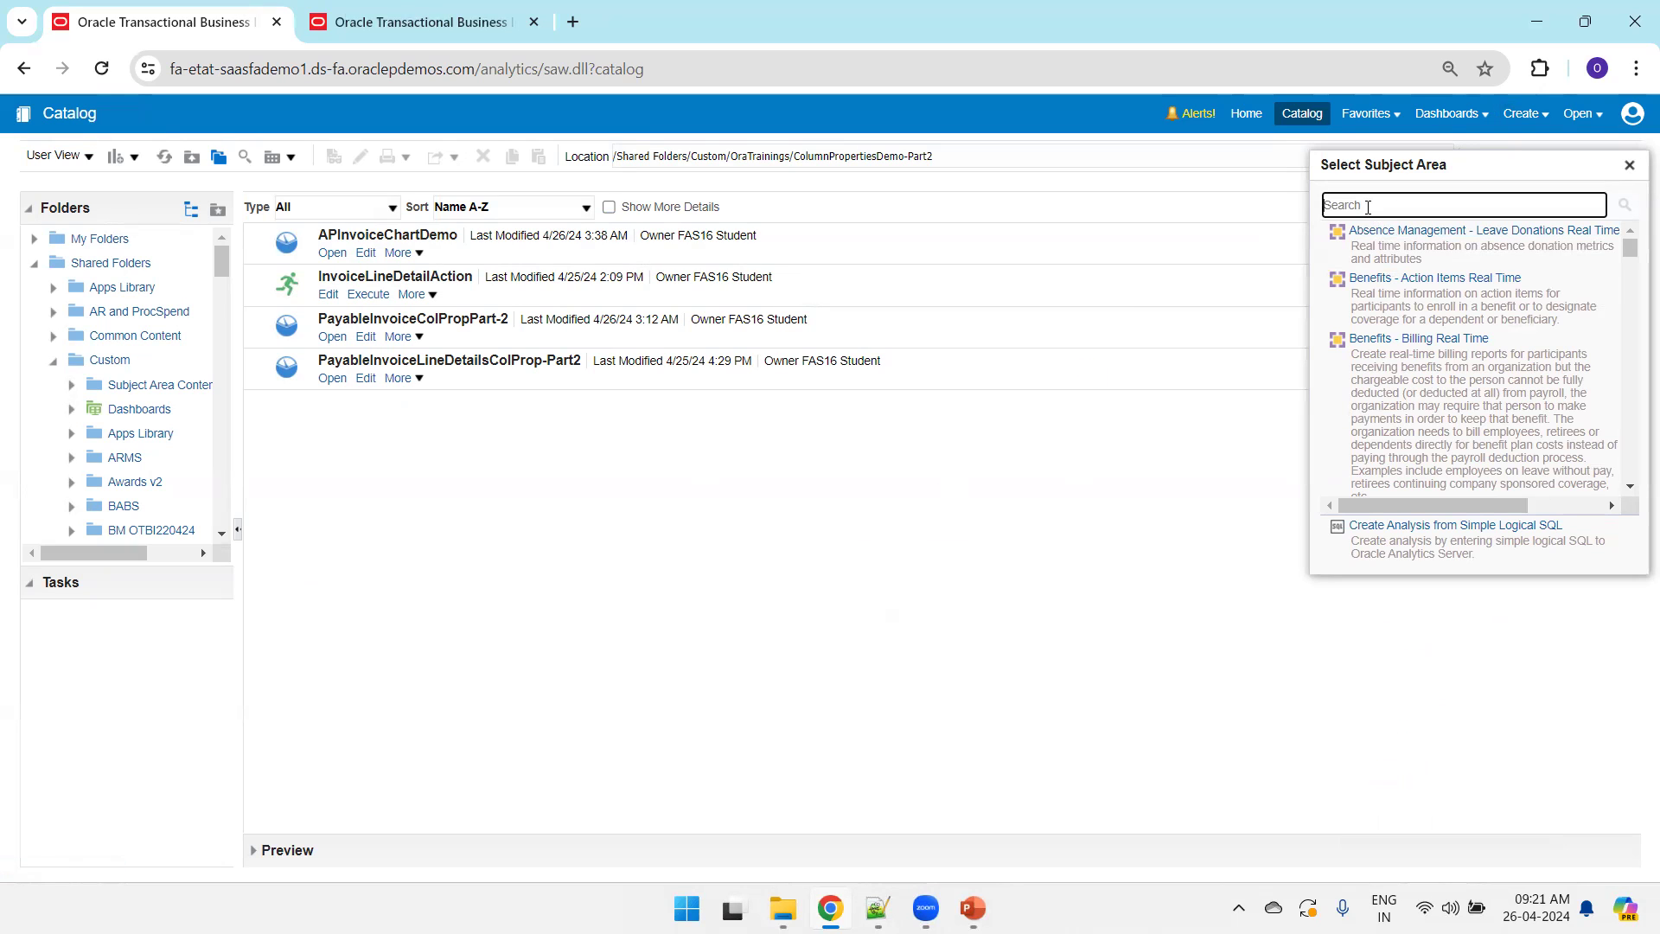
{"action": "type", "text": "Payable"}
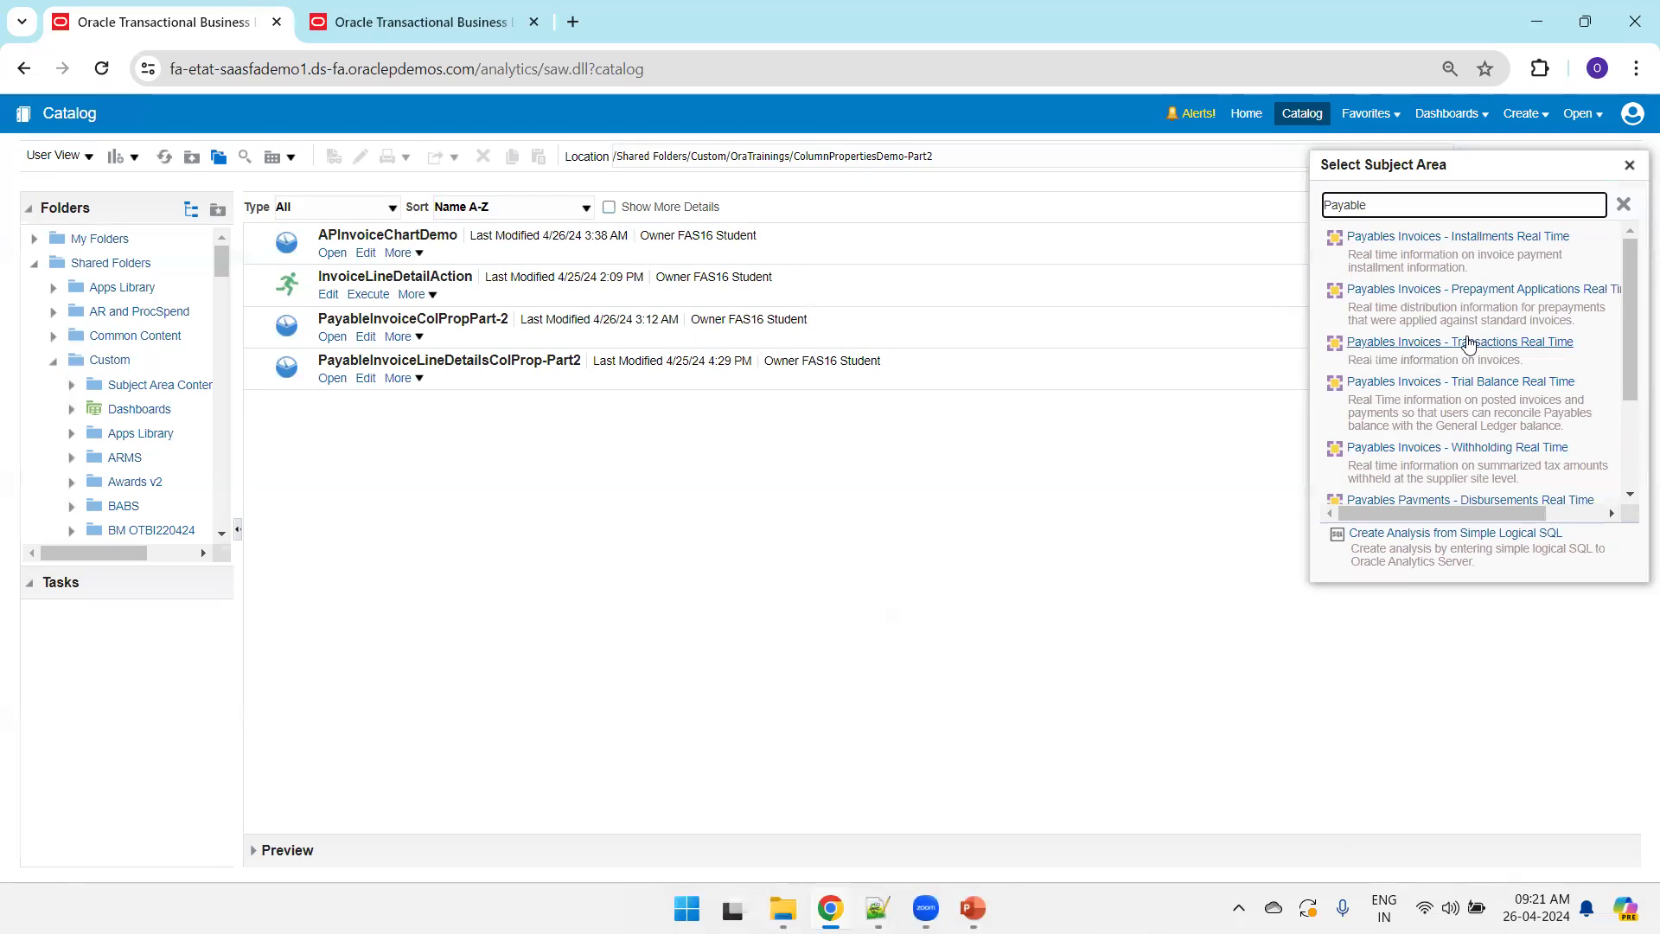
{"action": "left_click", "coordinate": [1467, 343]}
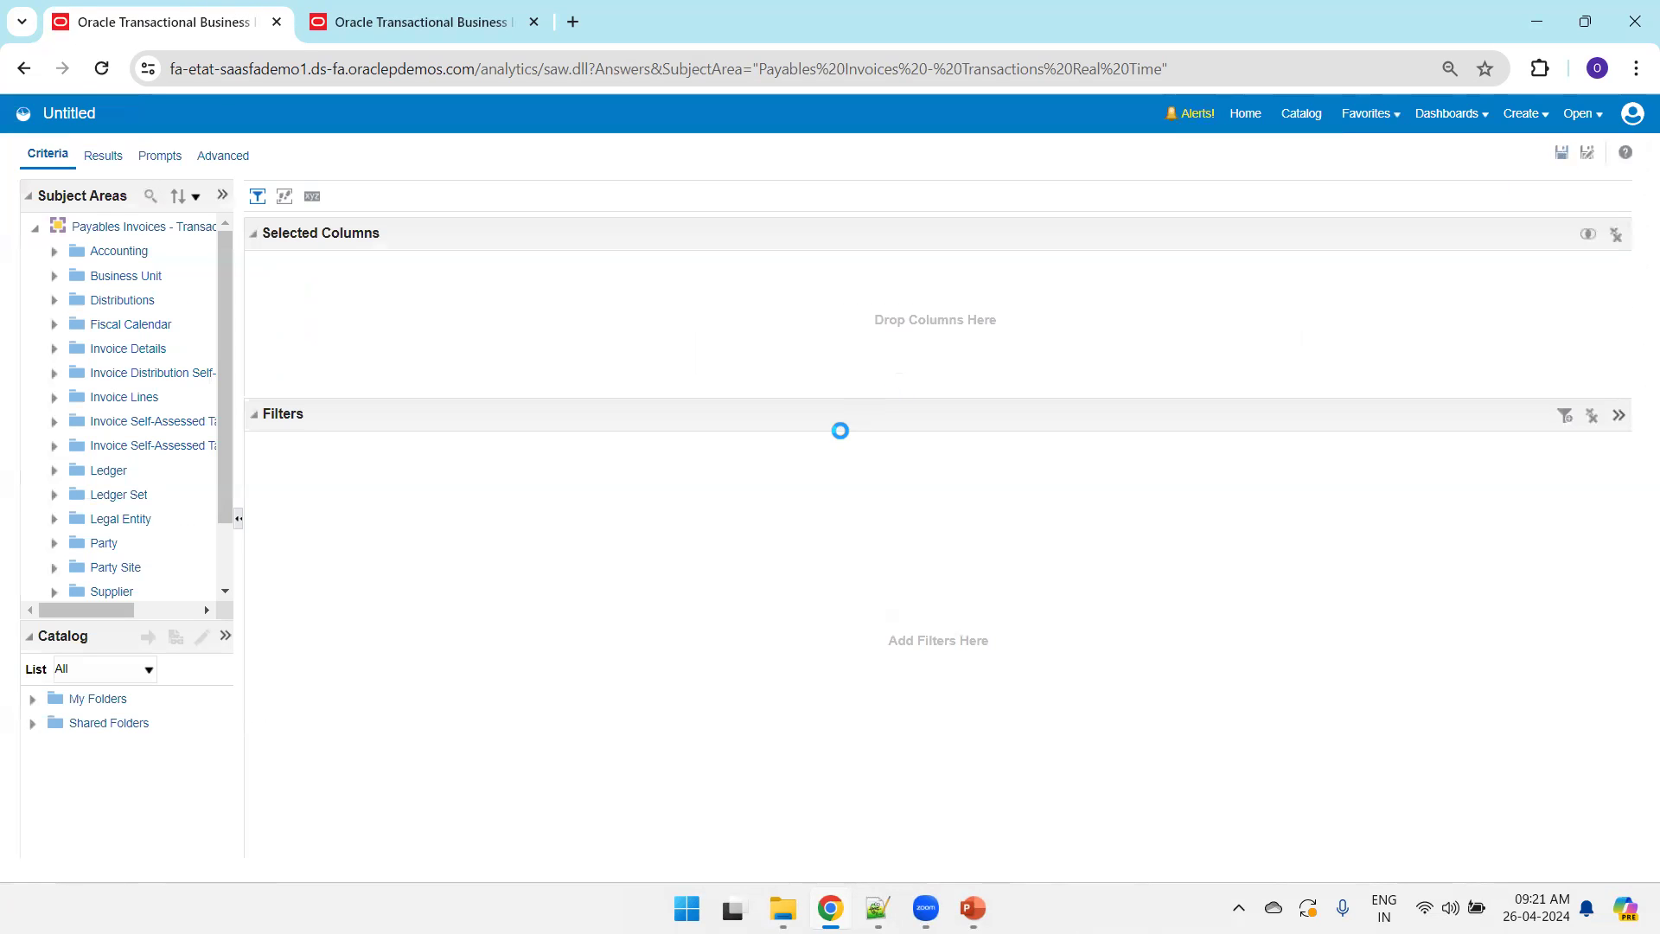
- Save the empty analysis under the name APInvoiceTrainingChartDemo
{"action": "type", "text": "APInvoice"}
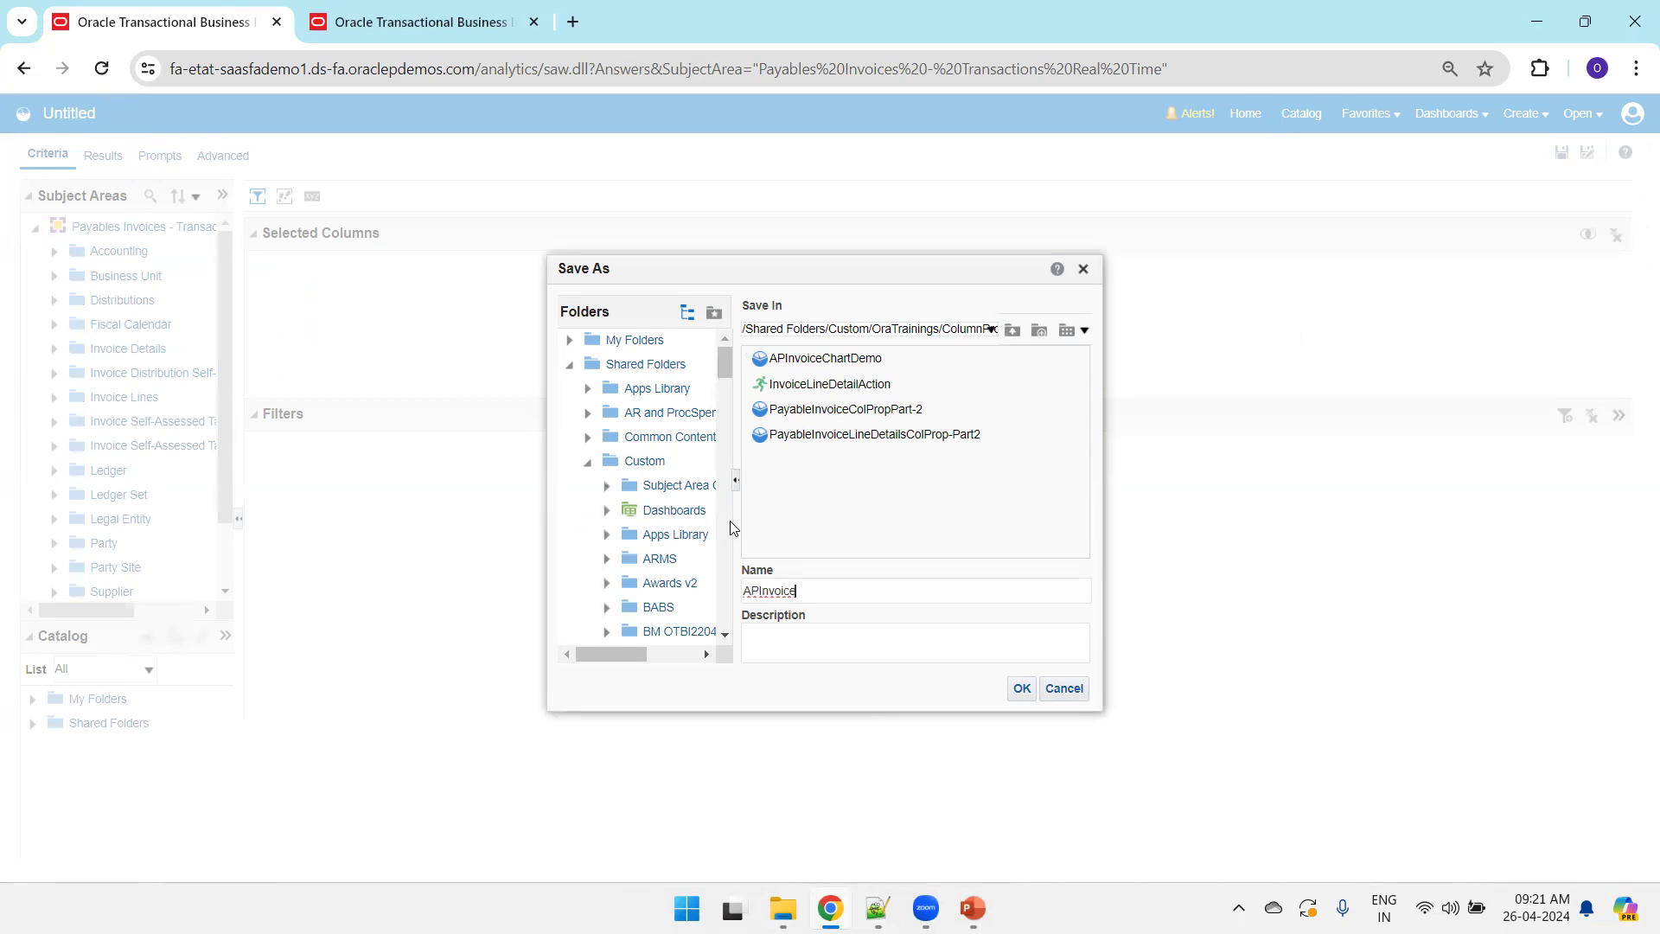
{"action": "type", "text": "TrainingChartDemo"}
{"action": "left_click", "coordinate": [1022, 689]}
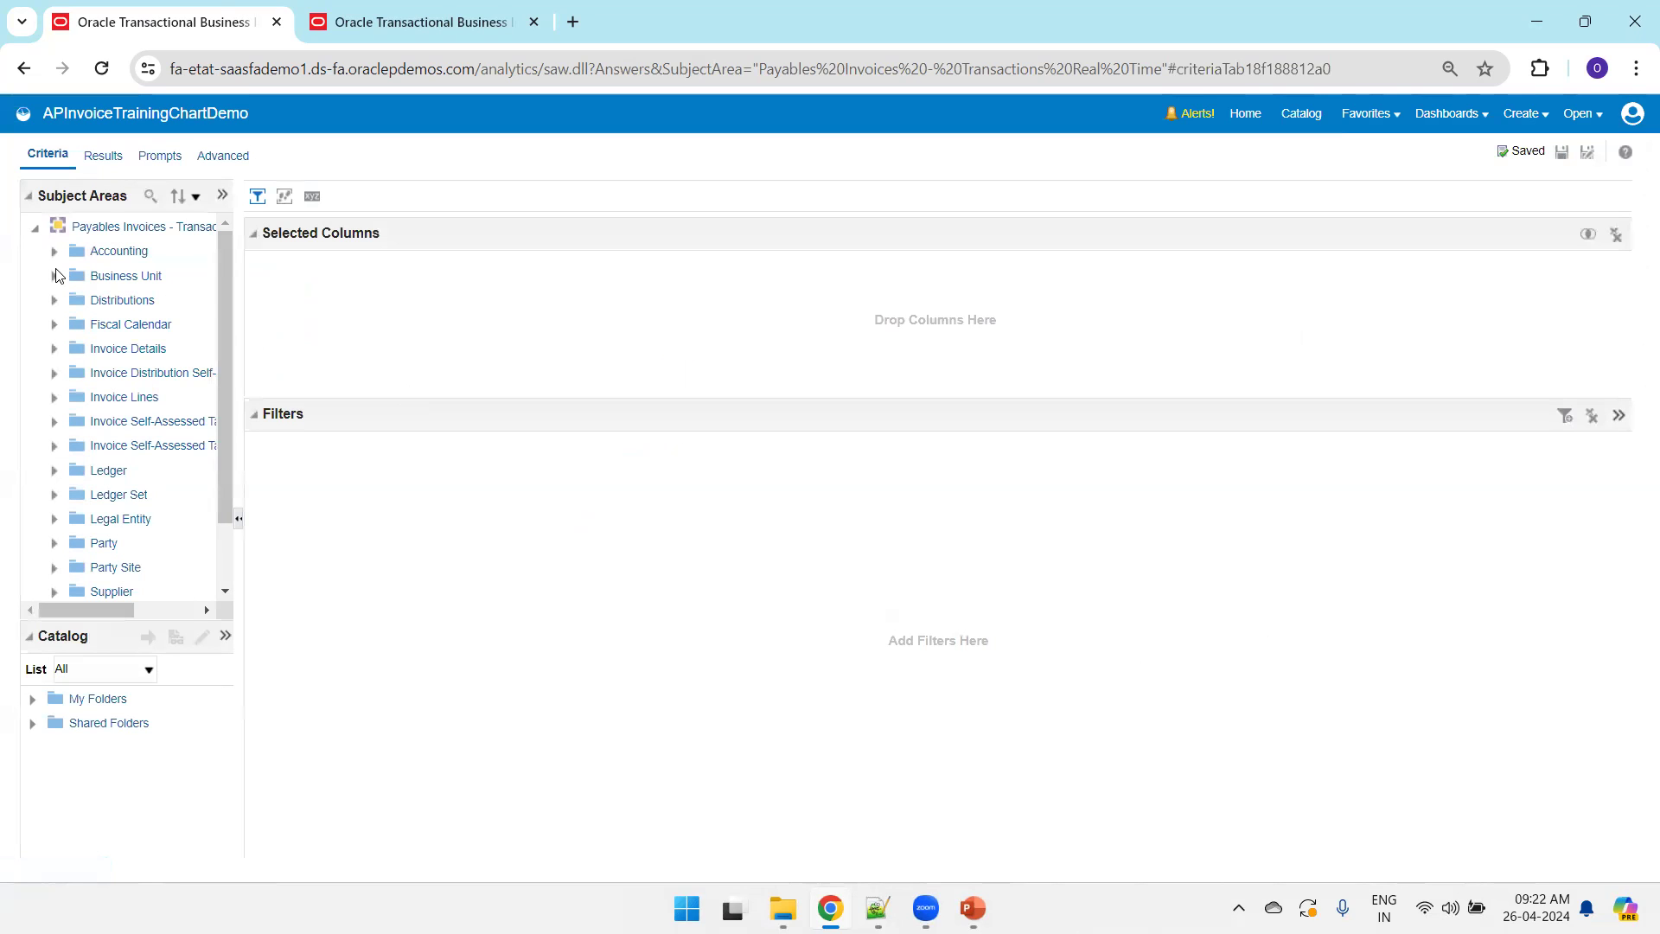
- Add Business Unit Name and Invoice Amount to the selected columns
{"action": "left_click", "coordinate": [54, 275]}
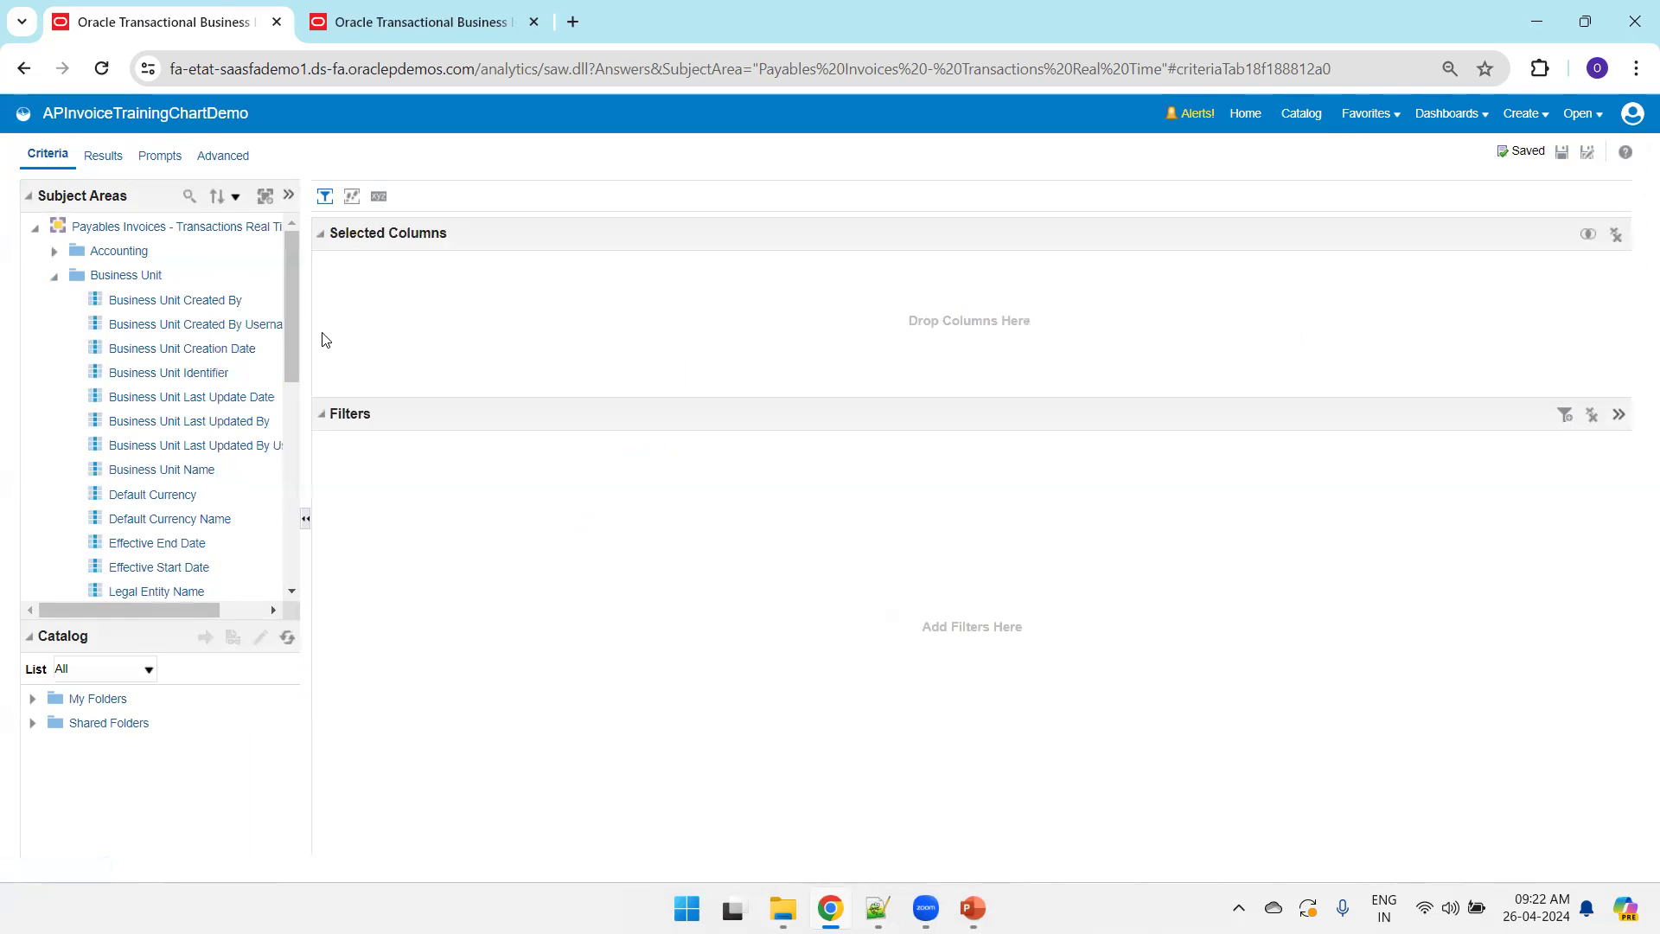
{"action": "double_click", "coordinate": [211, 471]}
{"action": "left_click", "coordinate": [54, 275]}
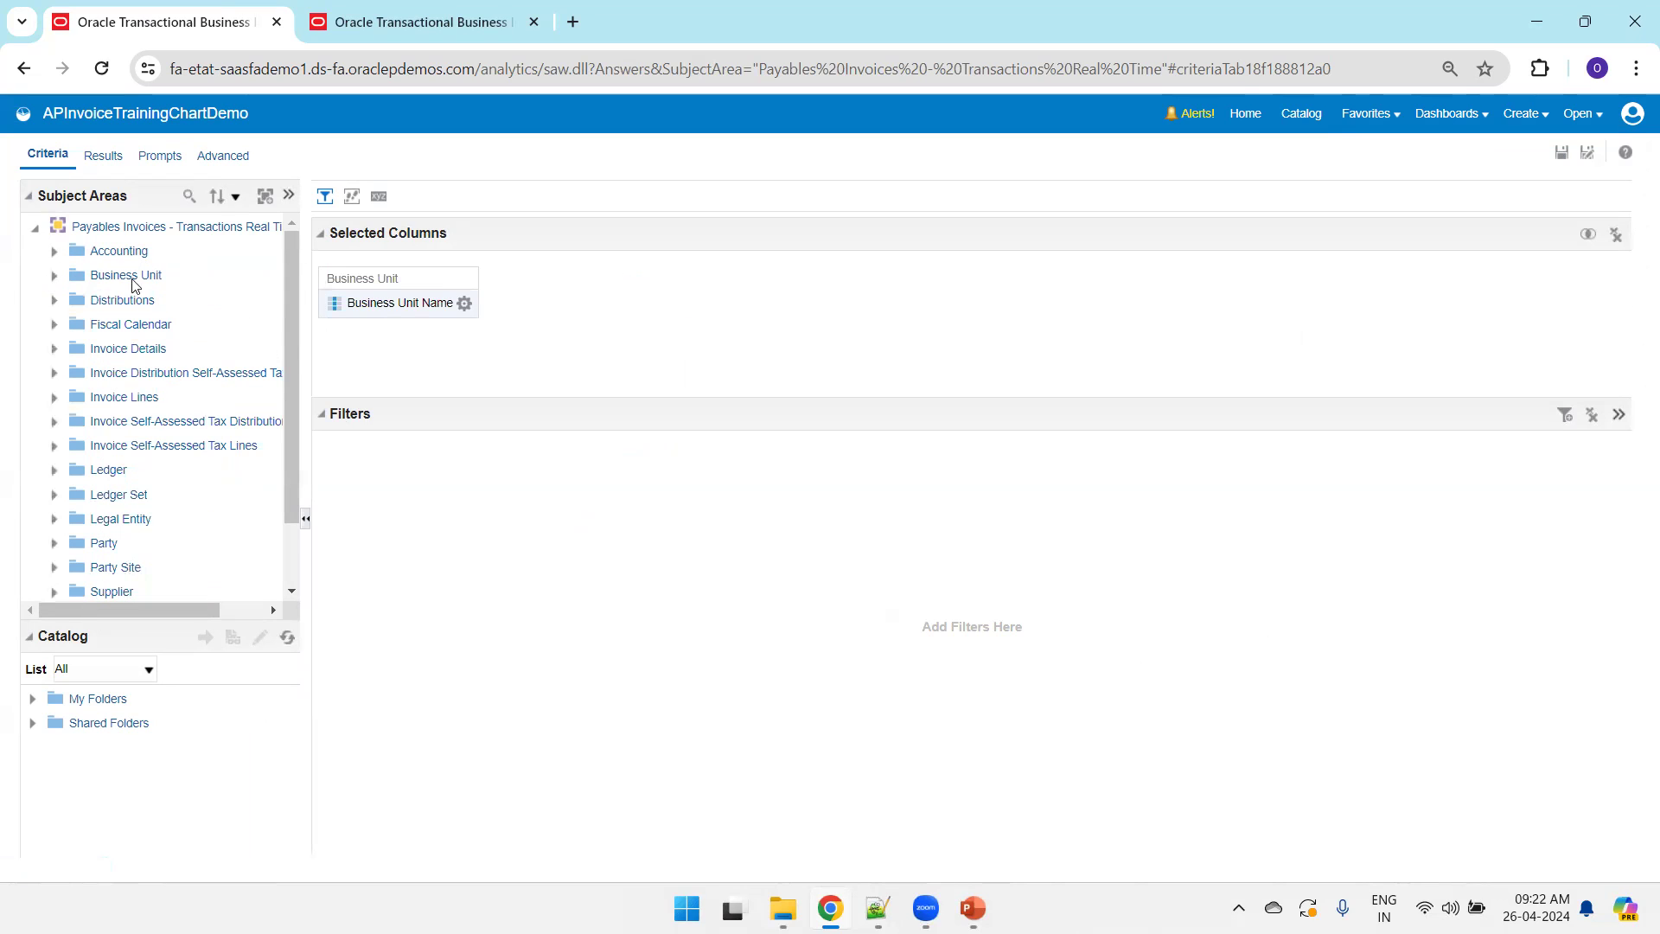
{"action": "left_click", "coordinate": [53, 348]}
{"action": "left_click", "coordinate": [72, 398]}
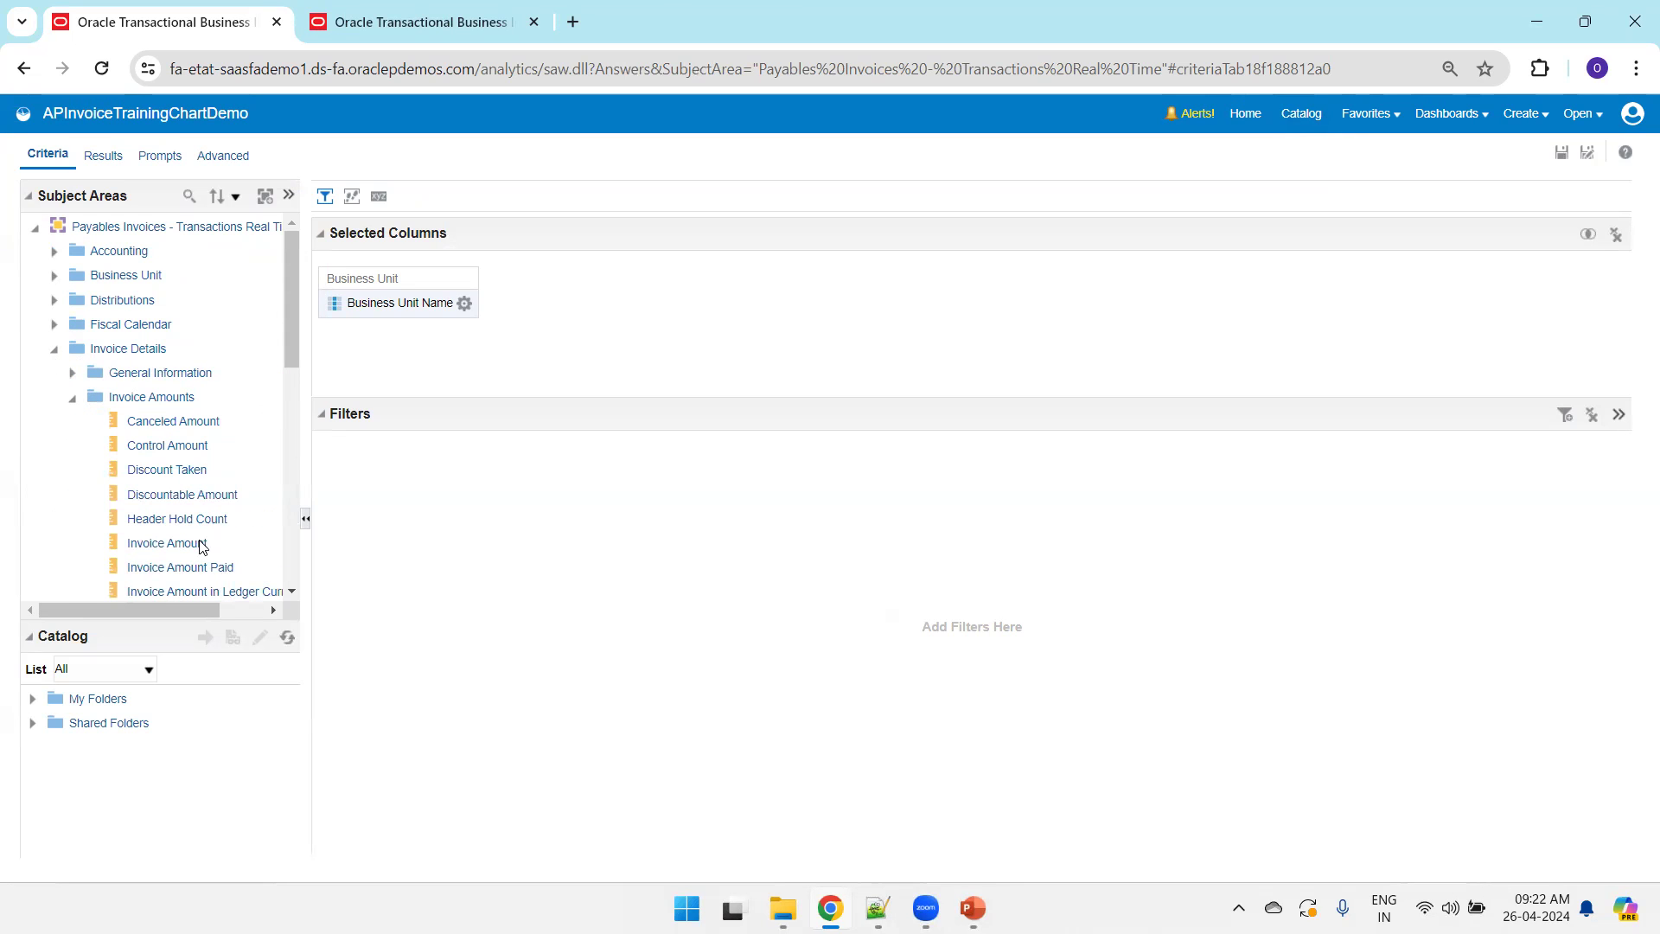
{"action": "left_click_drag", "start_coordinate": [167, 542], "coordinate": [532, 312]}
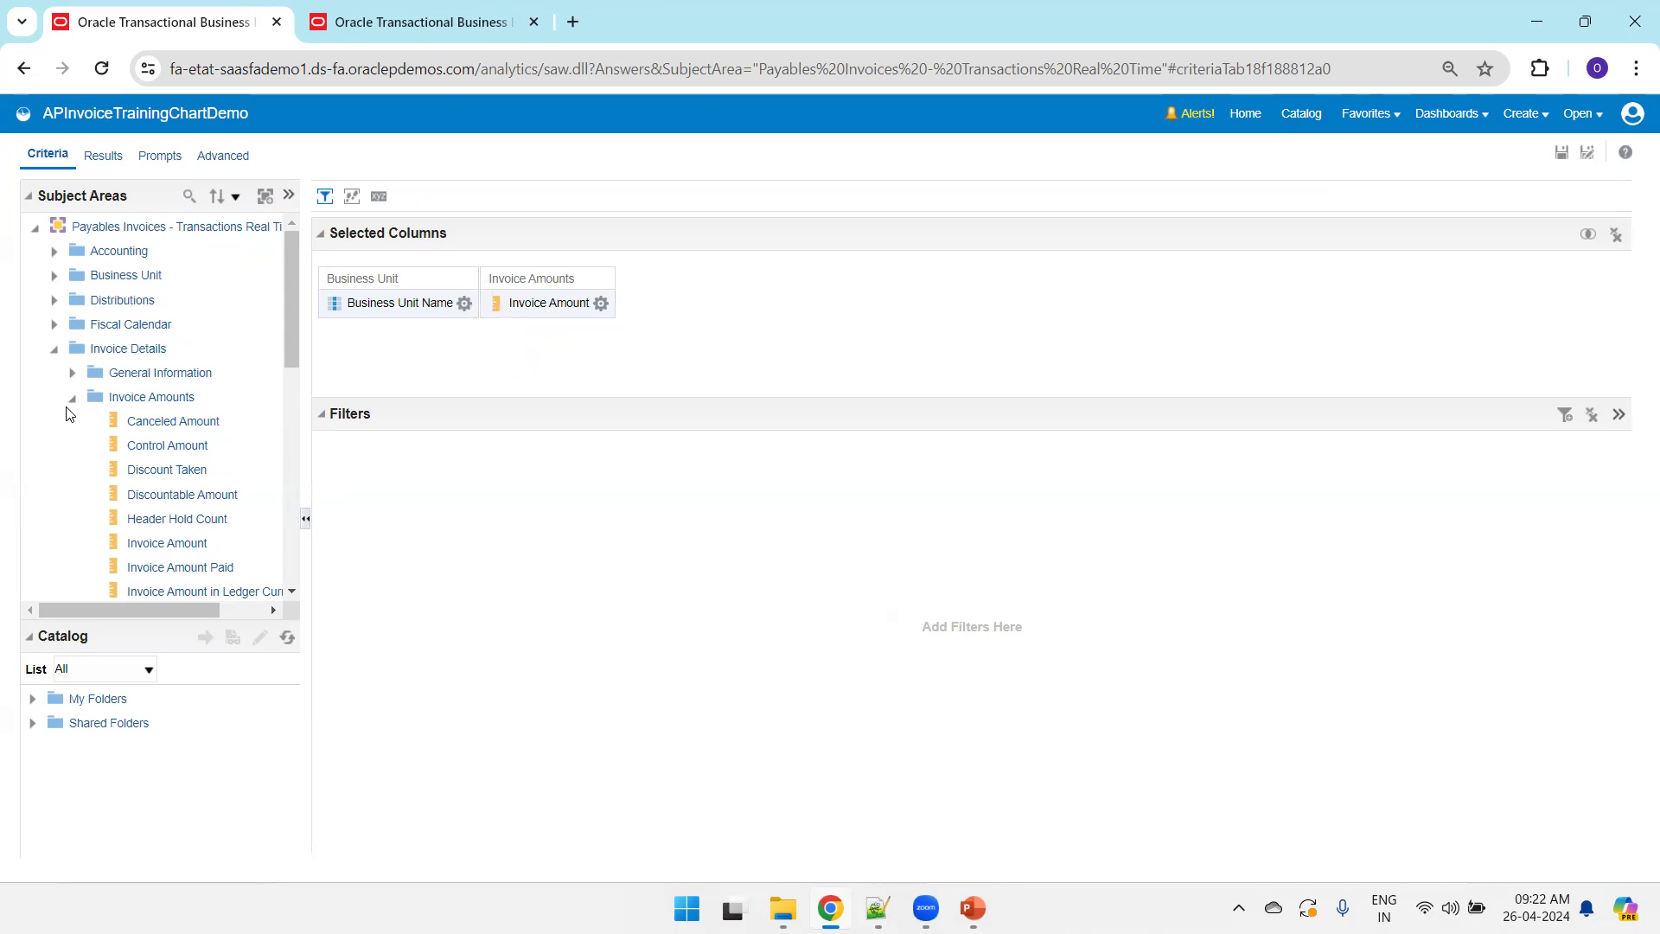
- Find Payment Terms Name with a page search for 'payment t' and add it as a column
{"action": "left_click", "coordinate": [73, 374]}
{"action": "left_click_drag", "start_coordinate": [315, 394], "coordinate": [385, 398]}
{"action": "key", "text": "ctrl+f"}
{"action": "type", "text": "payment ter"}
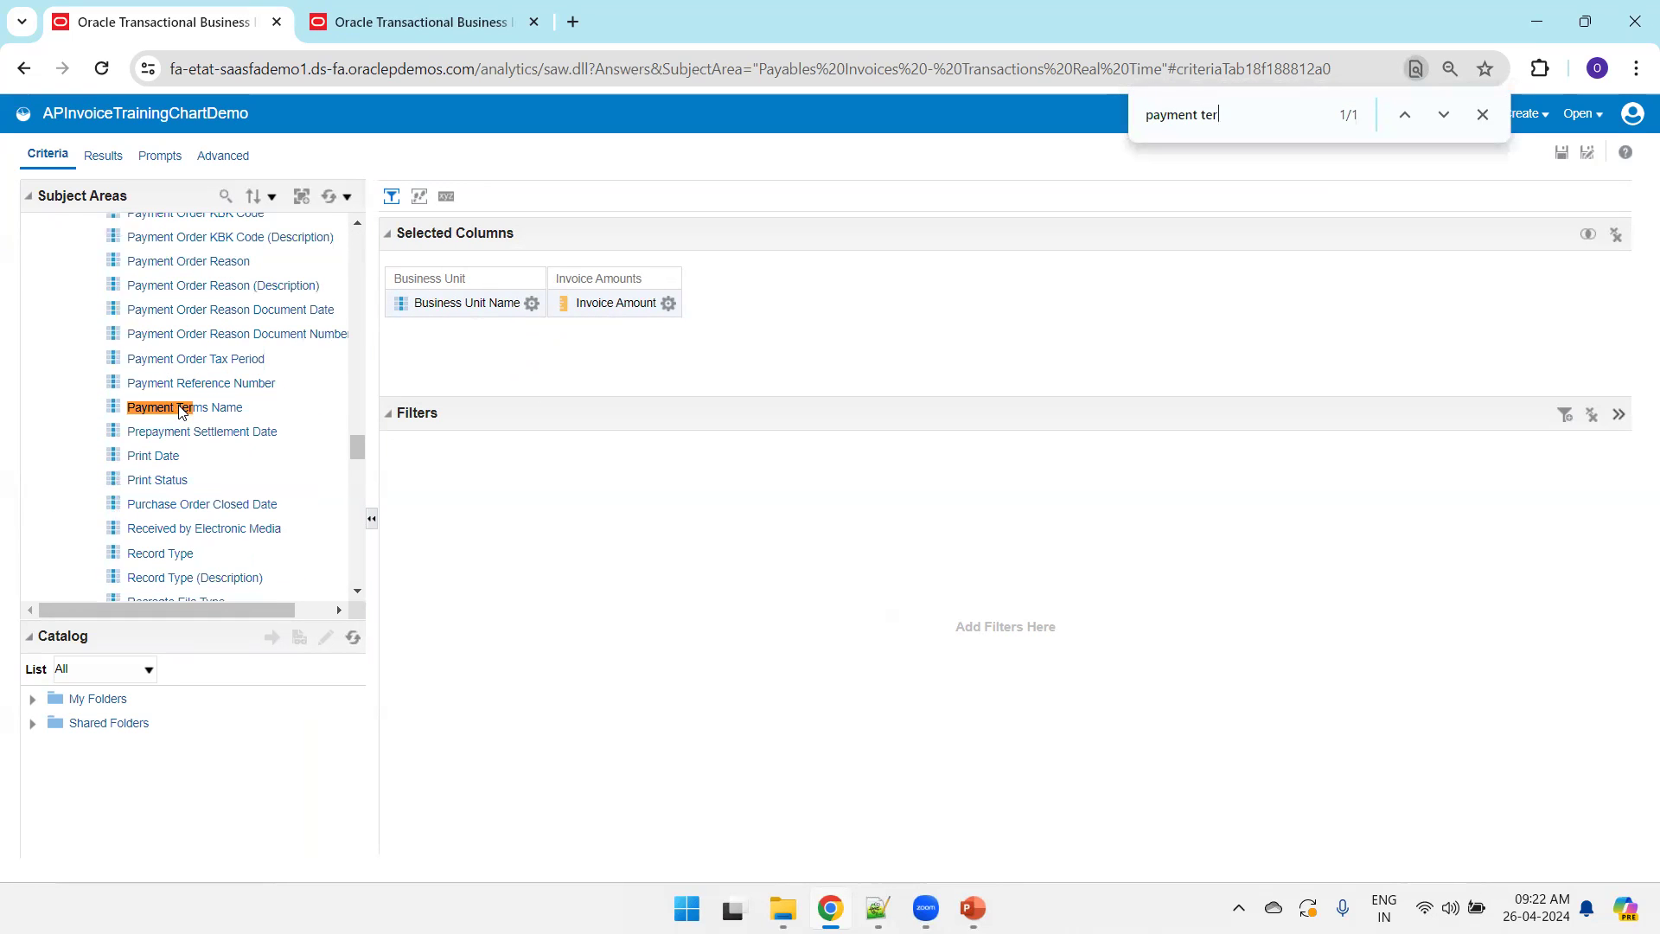
{"action": "left_click_drag", "start_coordinate": [181, 412], "coordinate": [676, 305]}
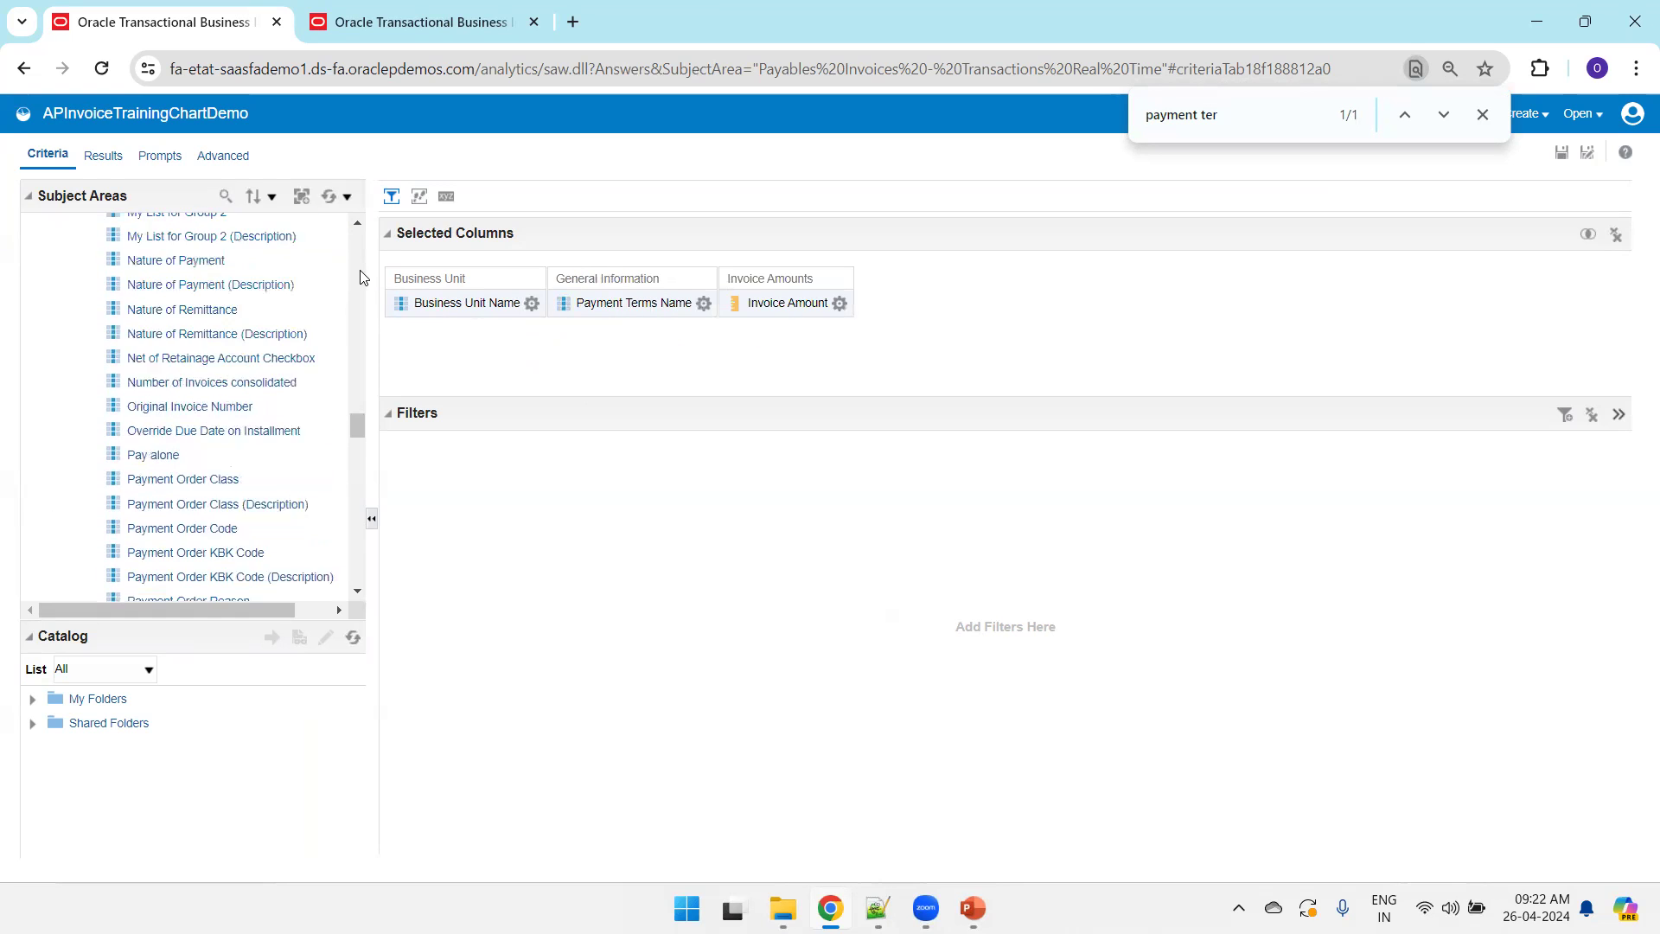
{"action": "scroll", "coordinate": [361, 277], "scroll_direction": "up", "scroll_amount": 10}
{"action": "left_click_drag", "start_coordinate": [361, 264], "coordinate": [355, 240]}
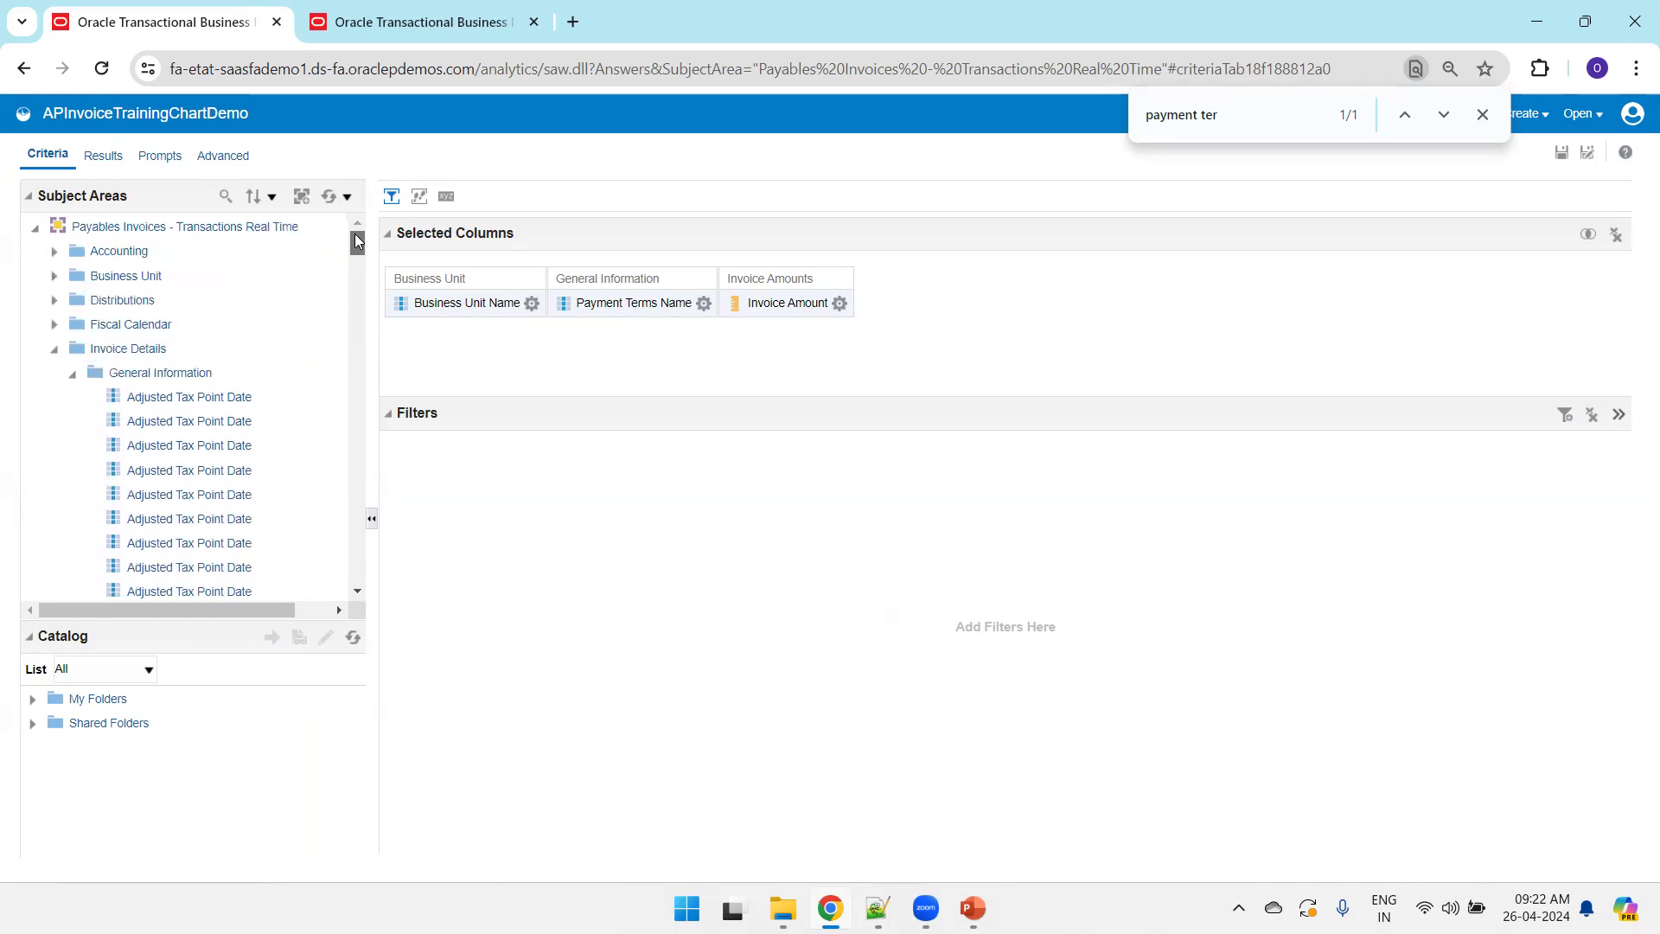
- Find Legal Entity Name by searching 'legal', add it as a column, and save the analysis
{"action": "left_click", "coordinate": [56, 351]}
{"action": "key", "text": "ctrl+f"}
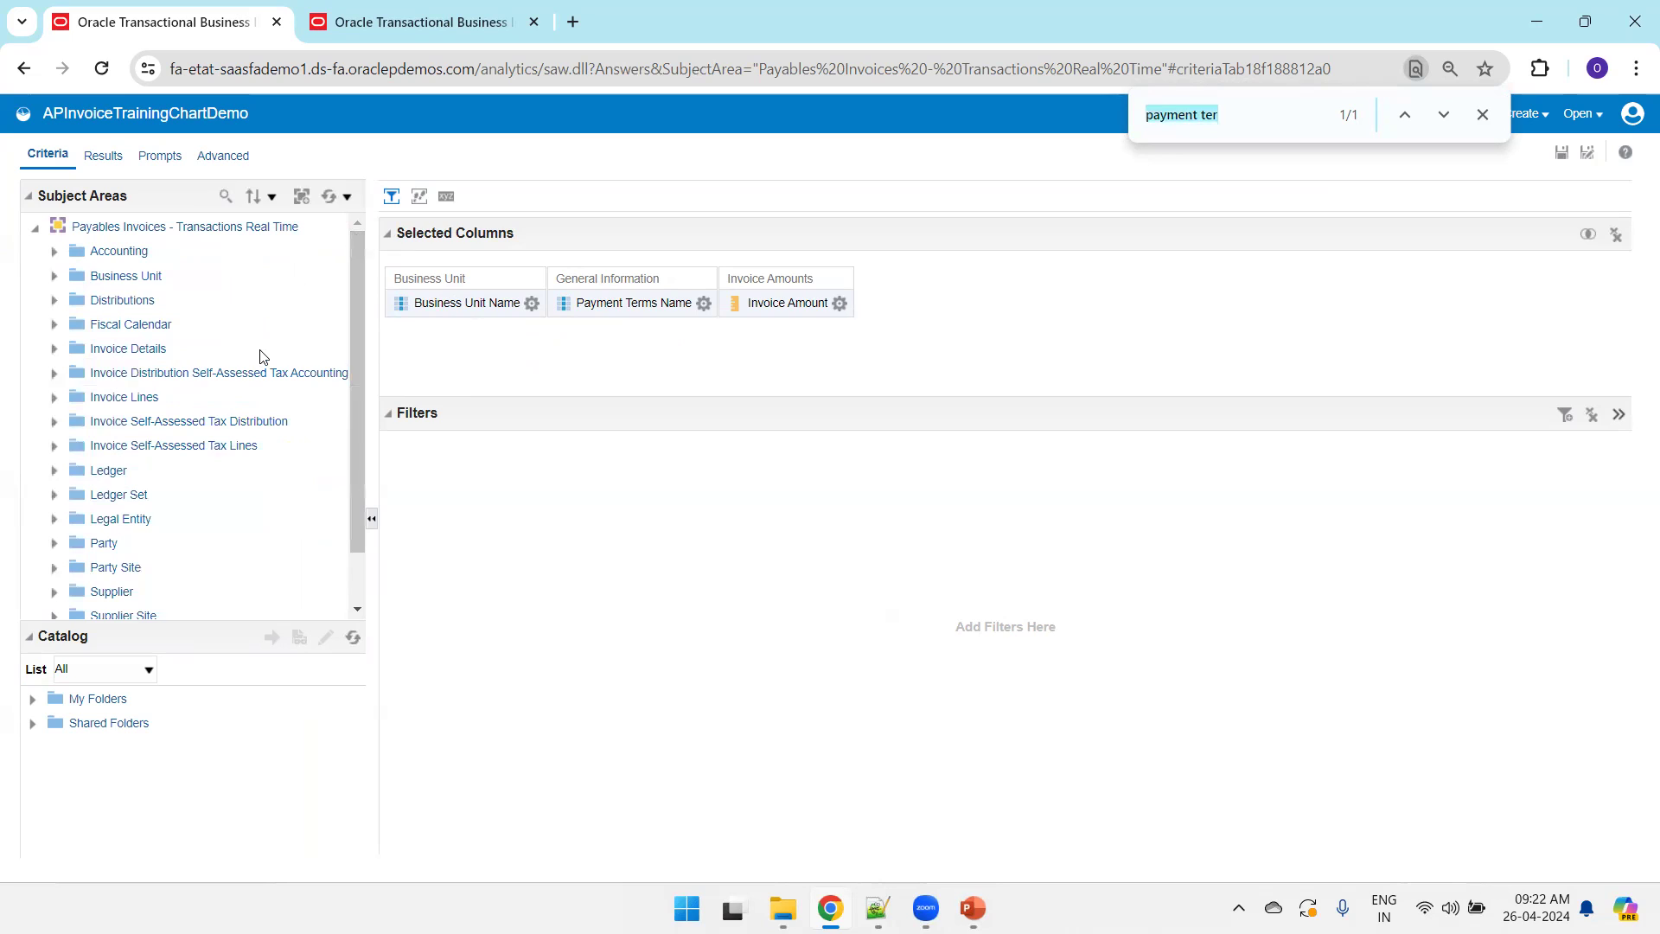
{"action": "type", "text": "legal"}
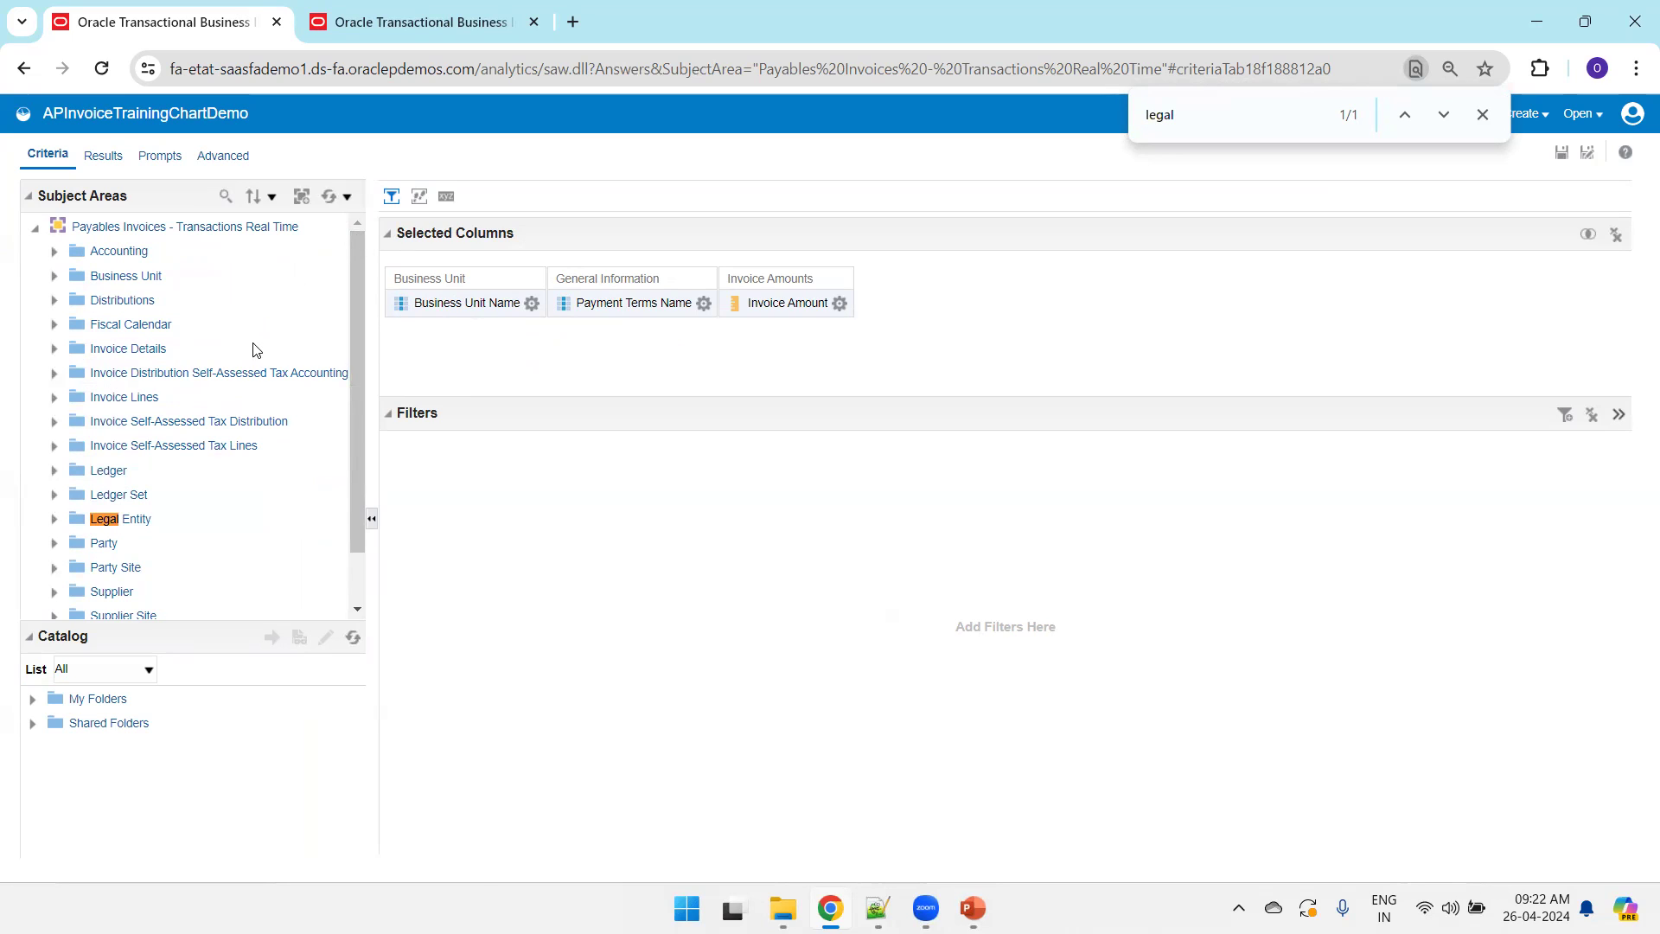
{"action": "left_click", "coordinate": [55, 519]}
{"action": "left_click_drag", "start_coordinate": [358, 417], "coordinate": [365, 525]}
{"action": "left_click_drag", "start_coordinate": [177, 542], "coordinate": [904, 292]}
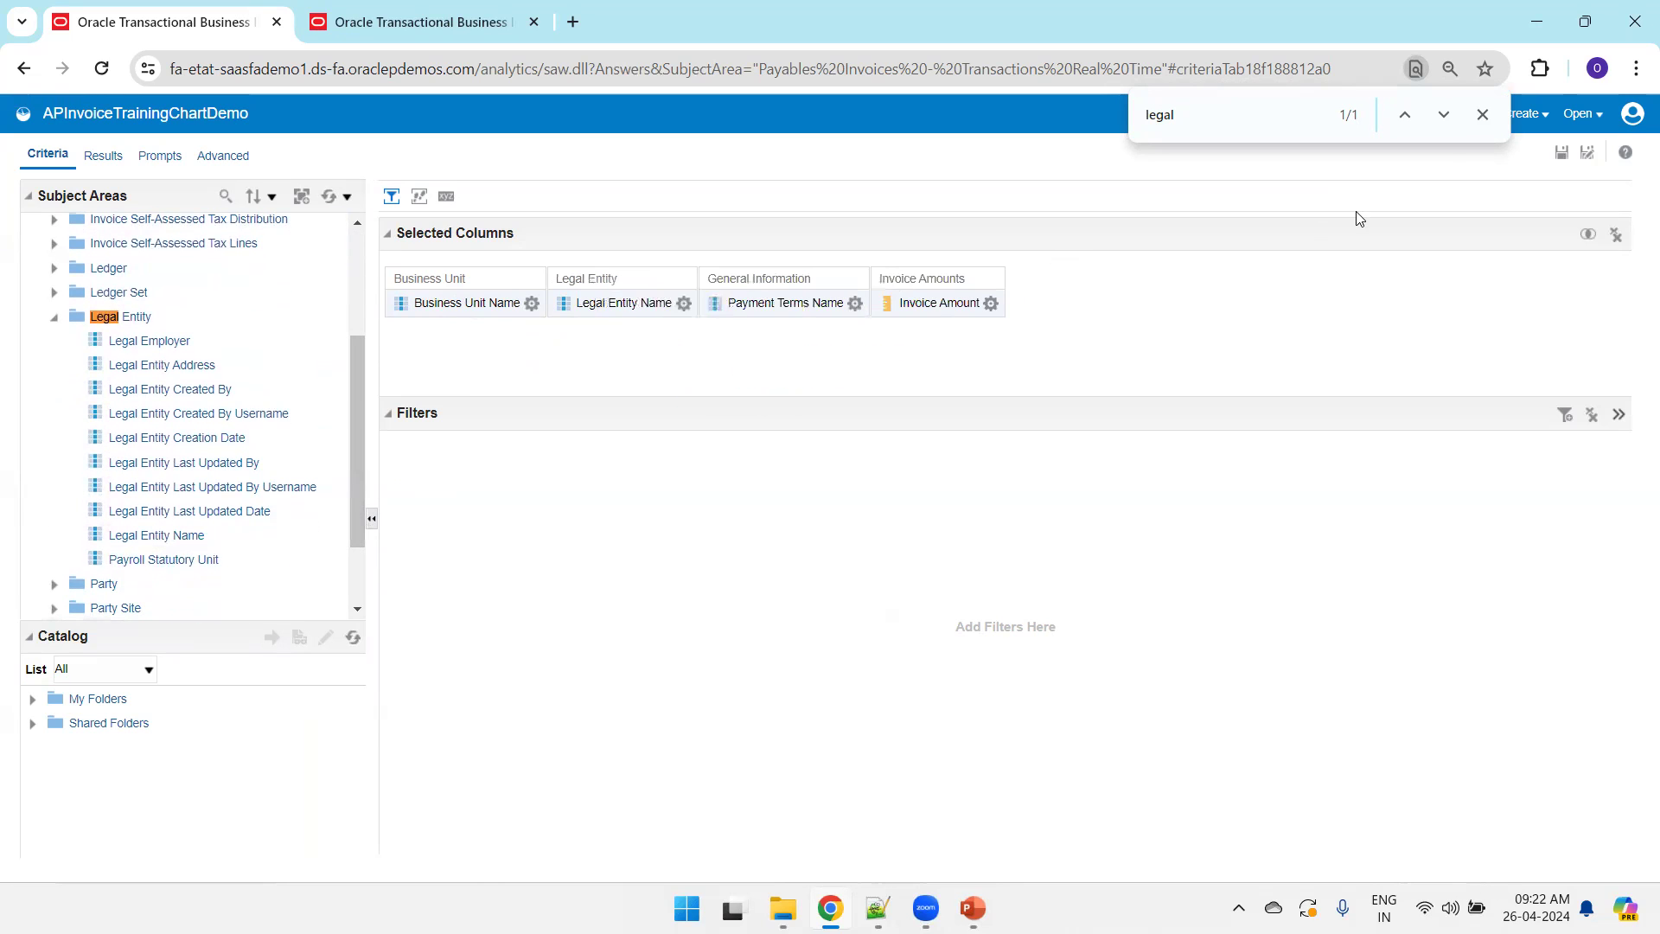
{"action": "left_click", "coordinate": [1482, 114]}
{"action": "left_click", "coordinate": [1564, 154]}
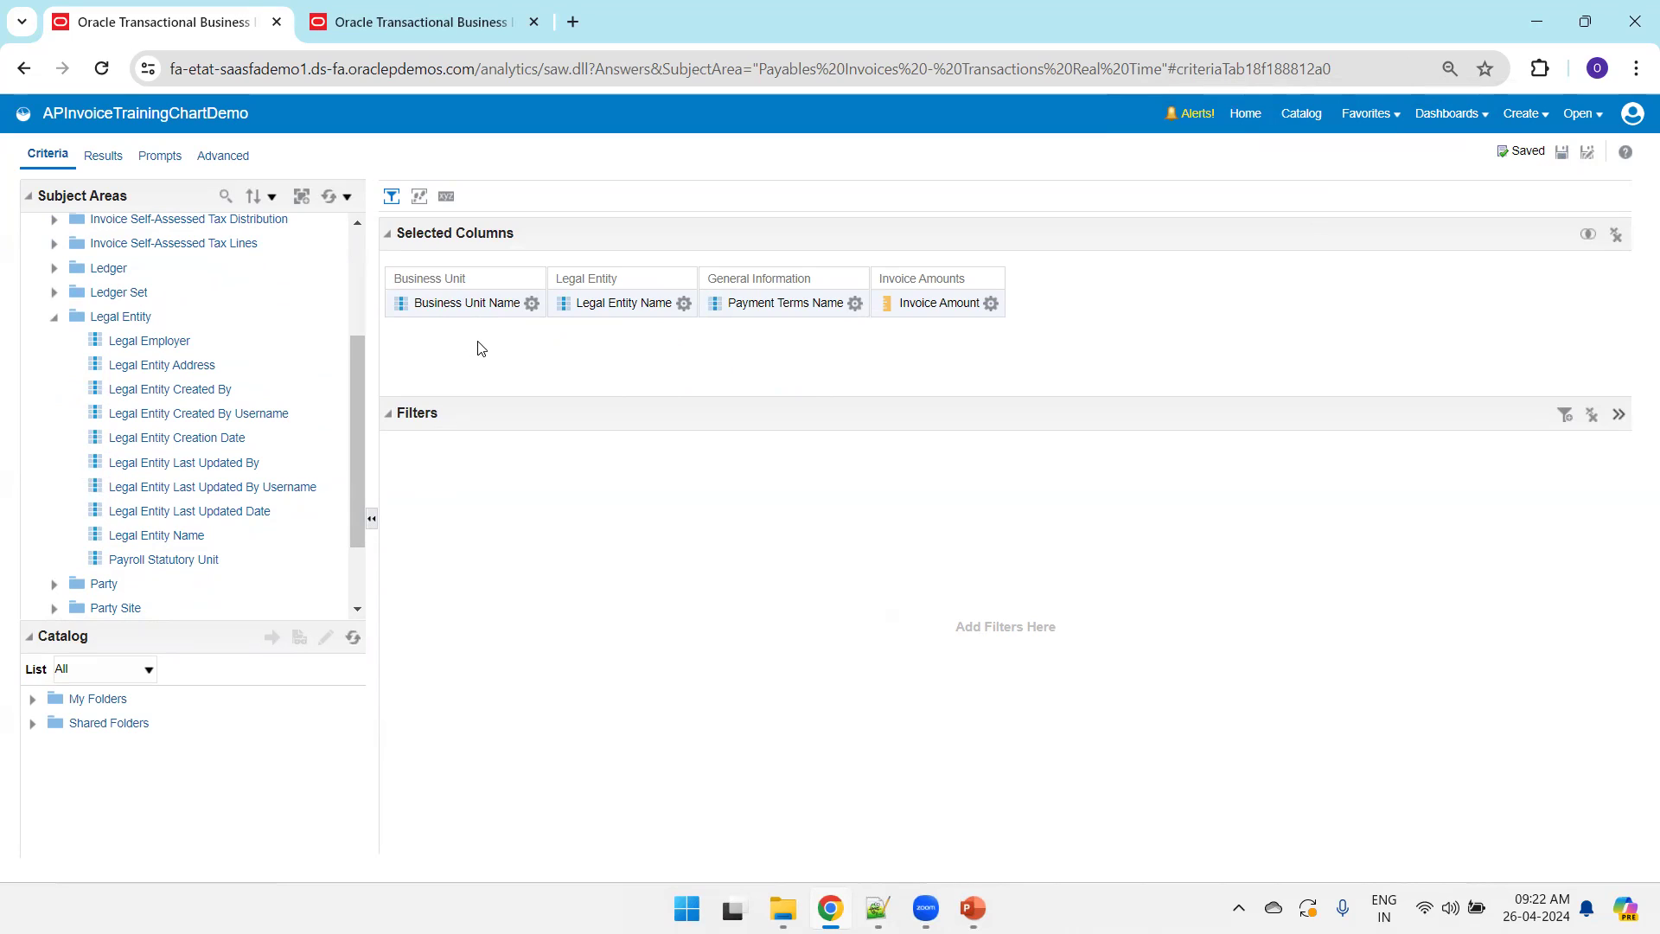
- Add an 'is prompted' filter on Business Unit Name
{"action": "left_click", "coordinate": [532, 302]}
{"action": "left_click", "coordinate": [570, 428]}
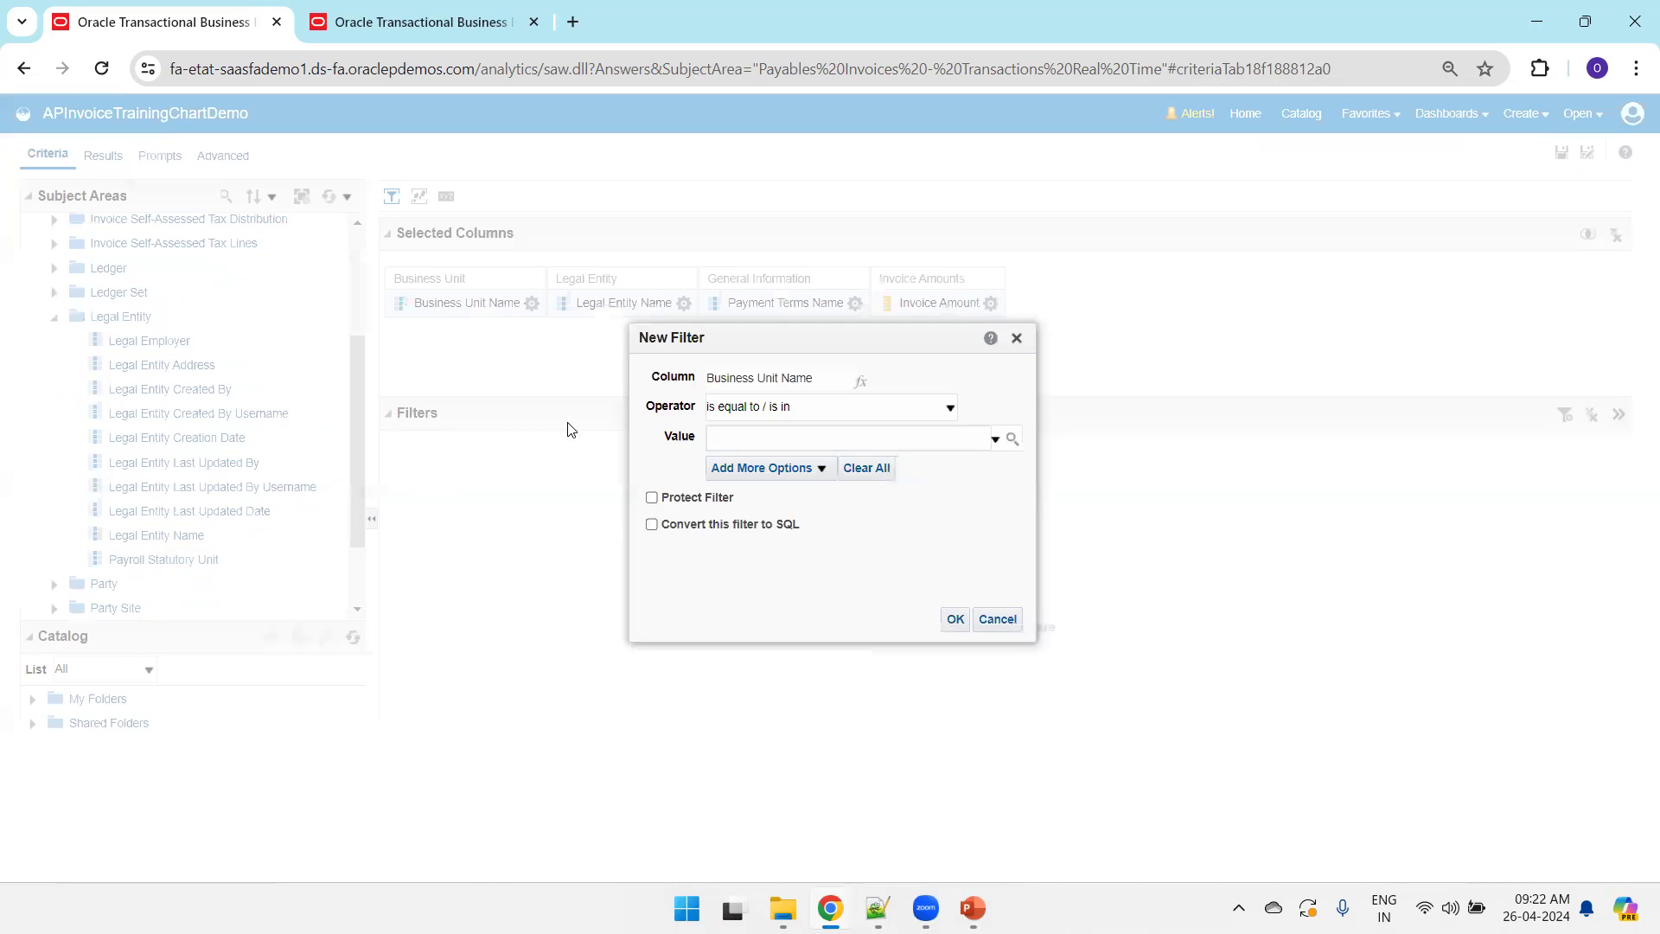
{"action": "left_click", "coordinate": [803, 406]}
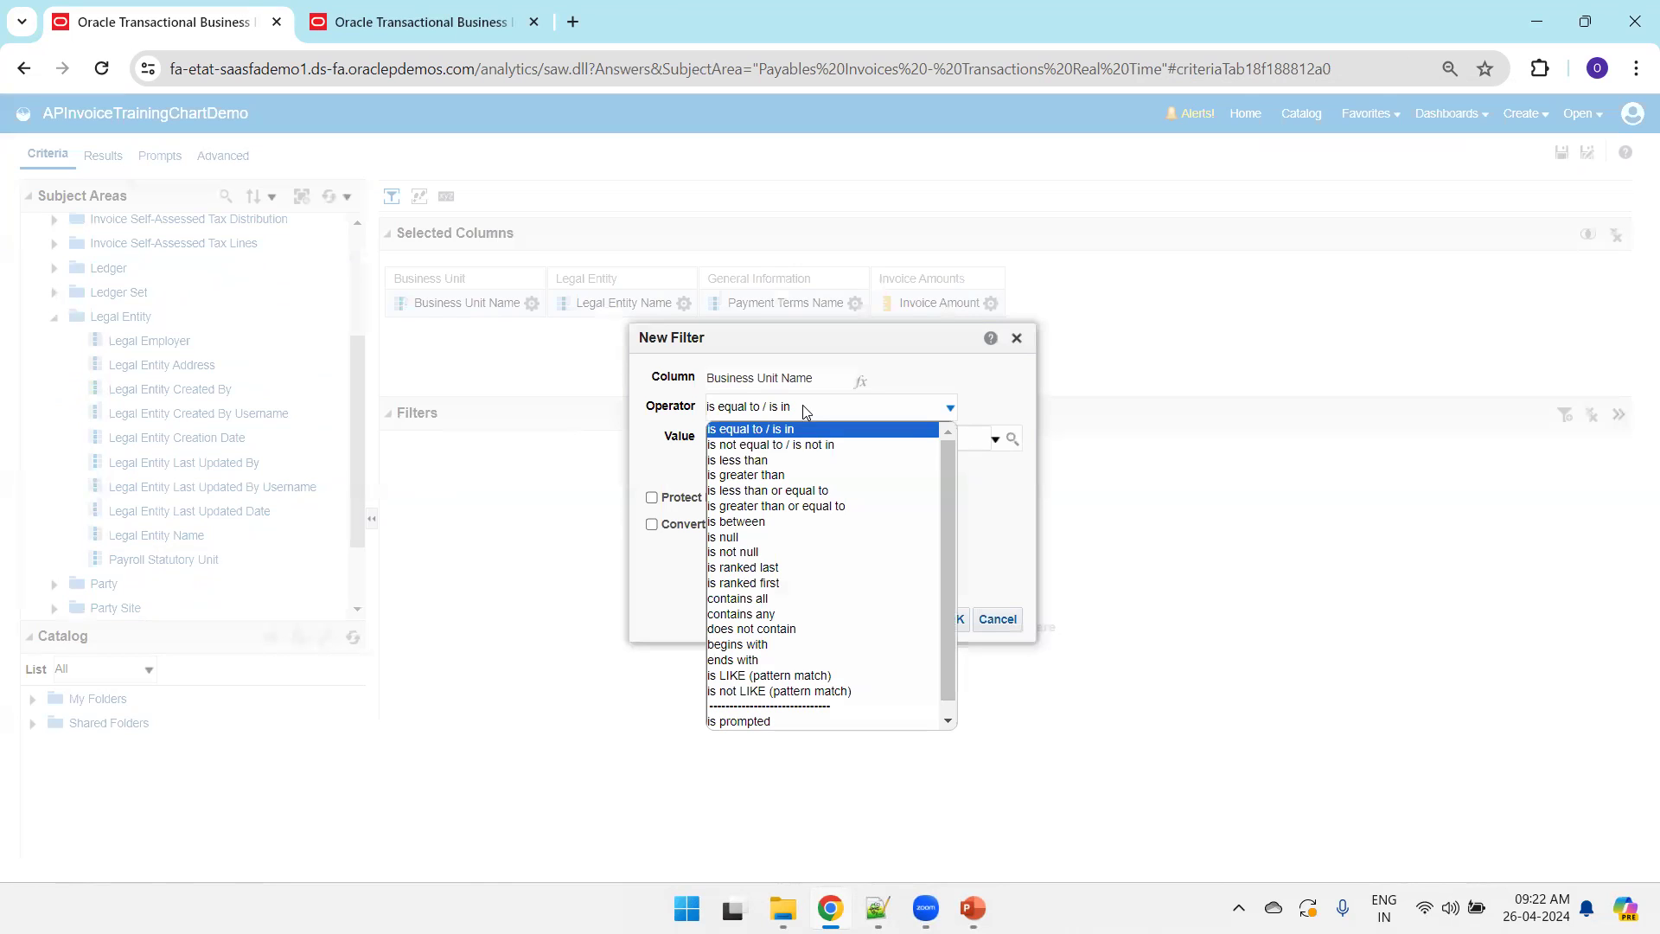
{"action": "key", "text": "Down"}
{"action": "scroll", "coordinate": [744, 722], "scroll_direction": "down", "scroll_amount": 1}
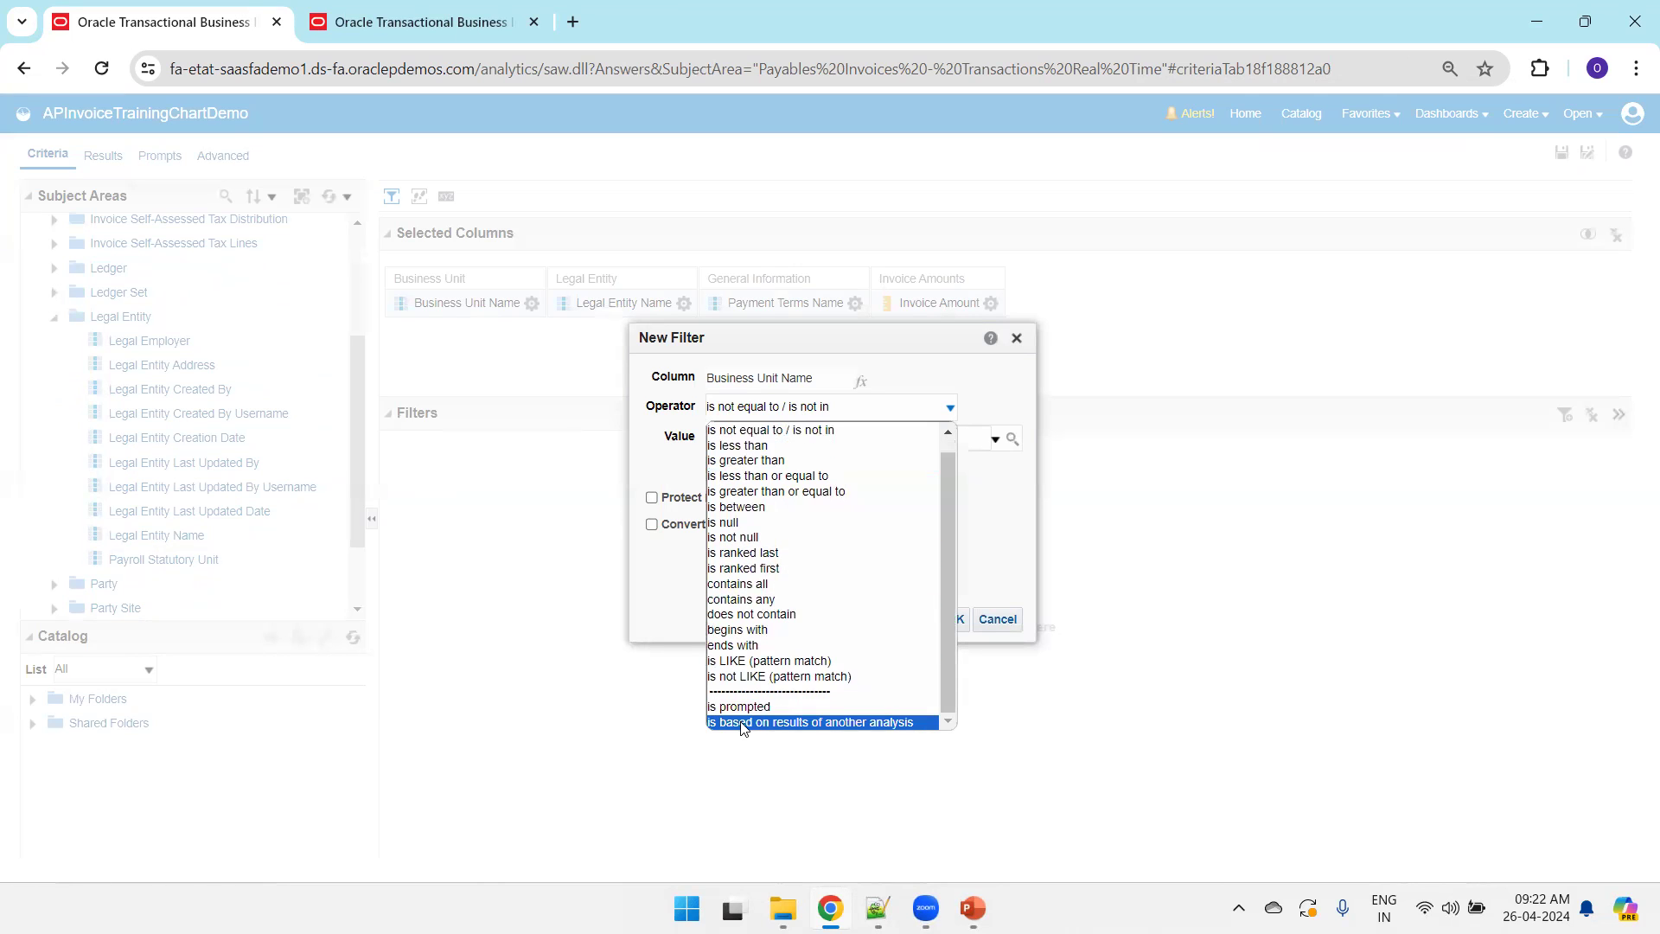
{"action": "left_click", "coordinate": [741, 707]}
{"action": "left_click", "coordinate": [891, 623]}
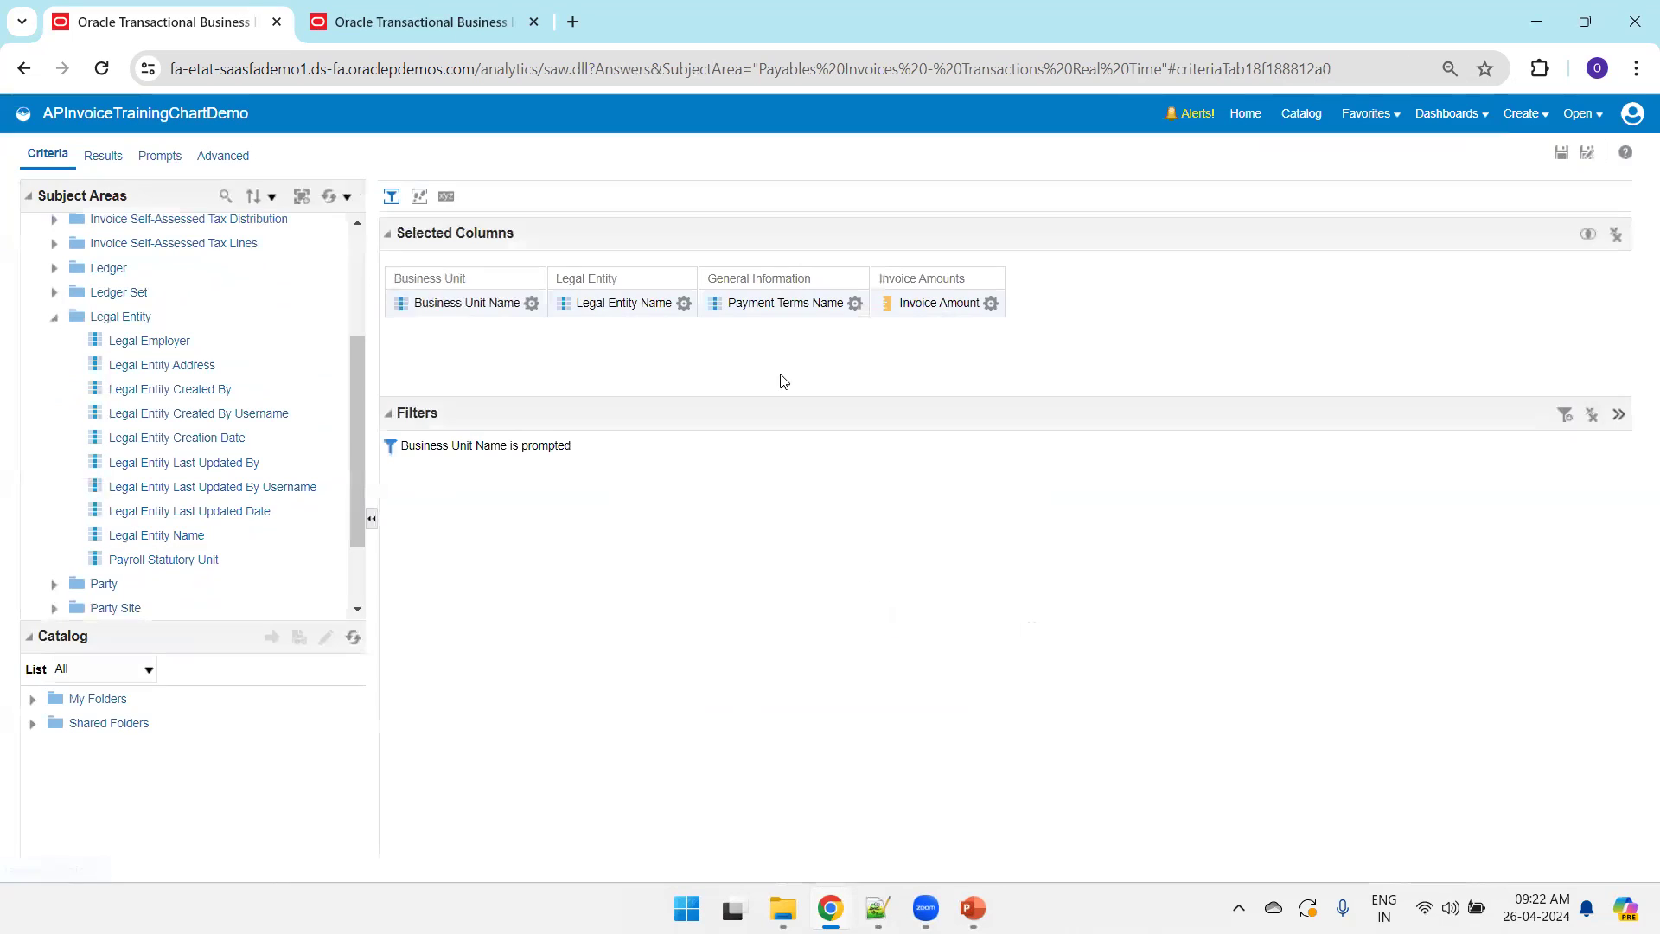
- Add an 'is prompted' filter on Payment Terms Name and save the analysis
{"action": "left_click", "coordinate": [855, 303]}
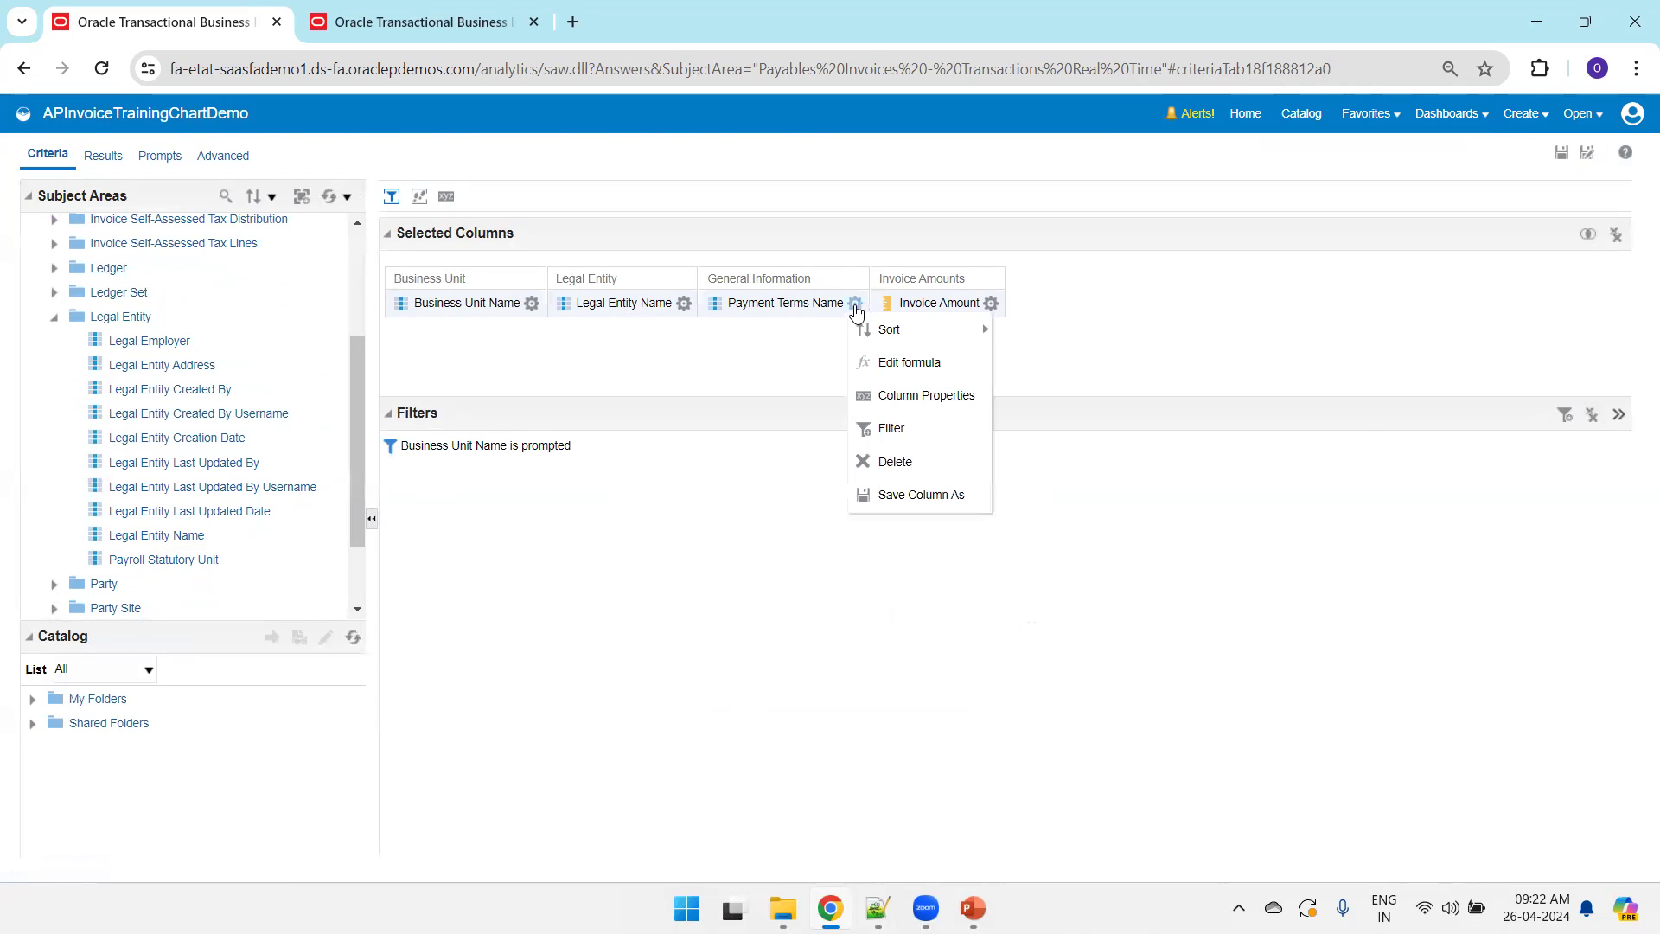
{"action": "mouse_move", "coordinate": [870, 327]}
{"action": "left_click", "coordinate": [887, 428]}
{"action": "left_click", "coordinate": [867, 408]}
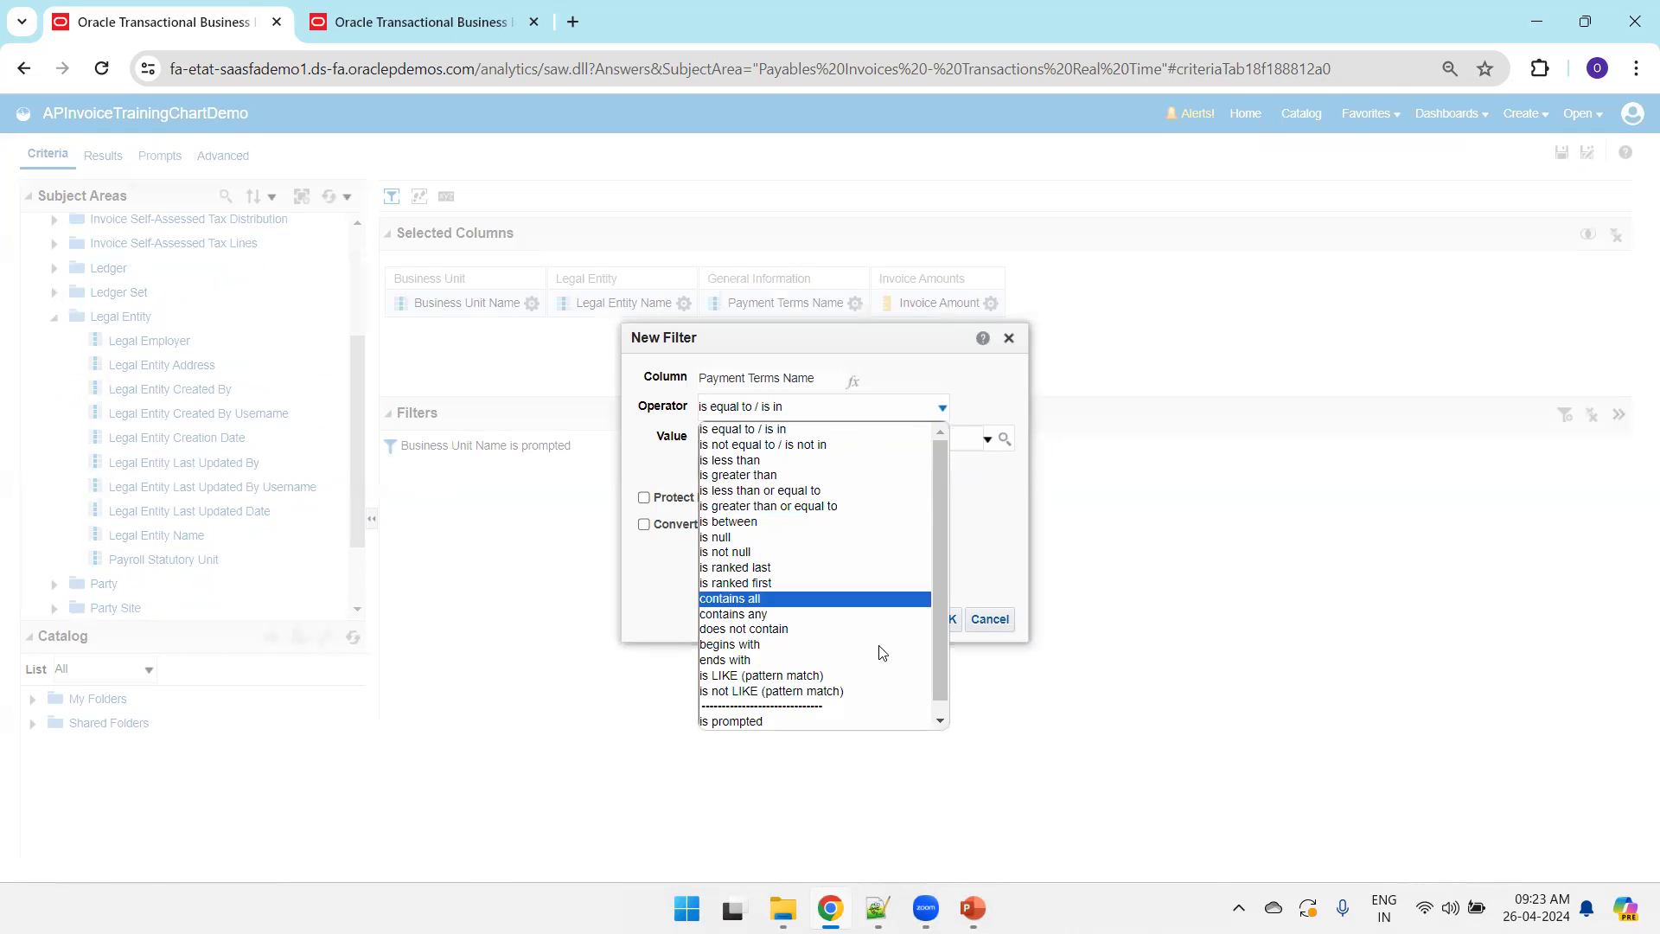
{"action": "left_click", "coordinate": [806, 721]}
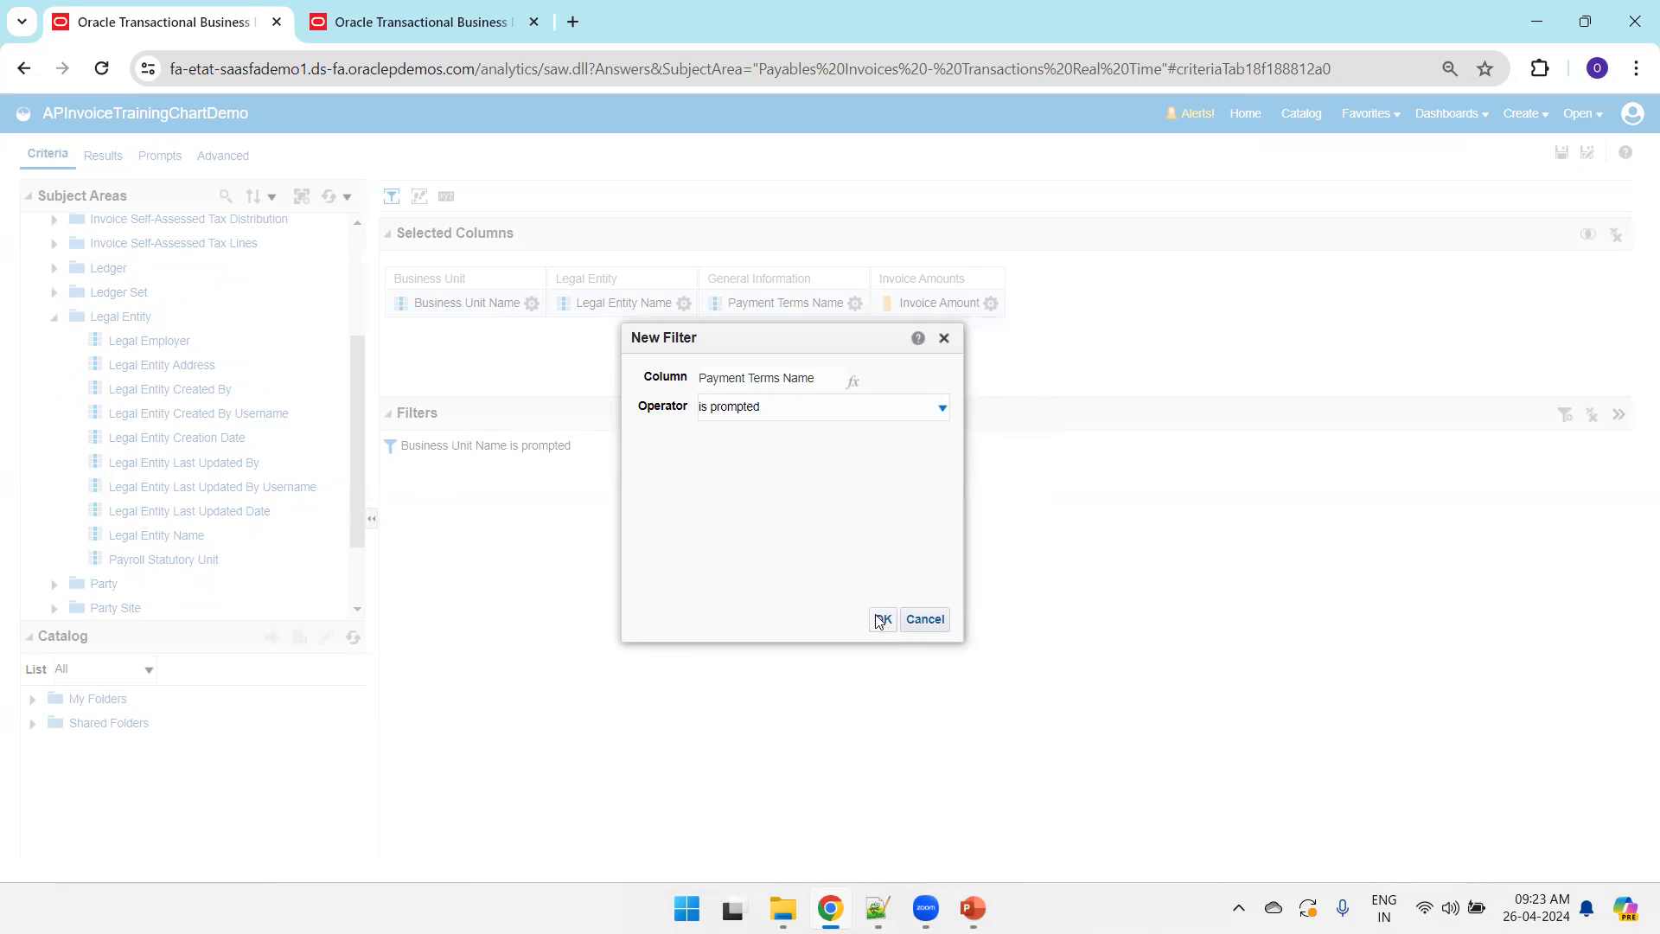
{"action": "left_click", "coordinate": [882, 619]}
{"action": "left_click", "coordinate": [1562, 152]}
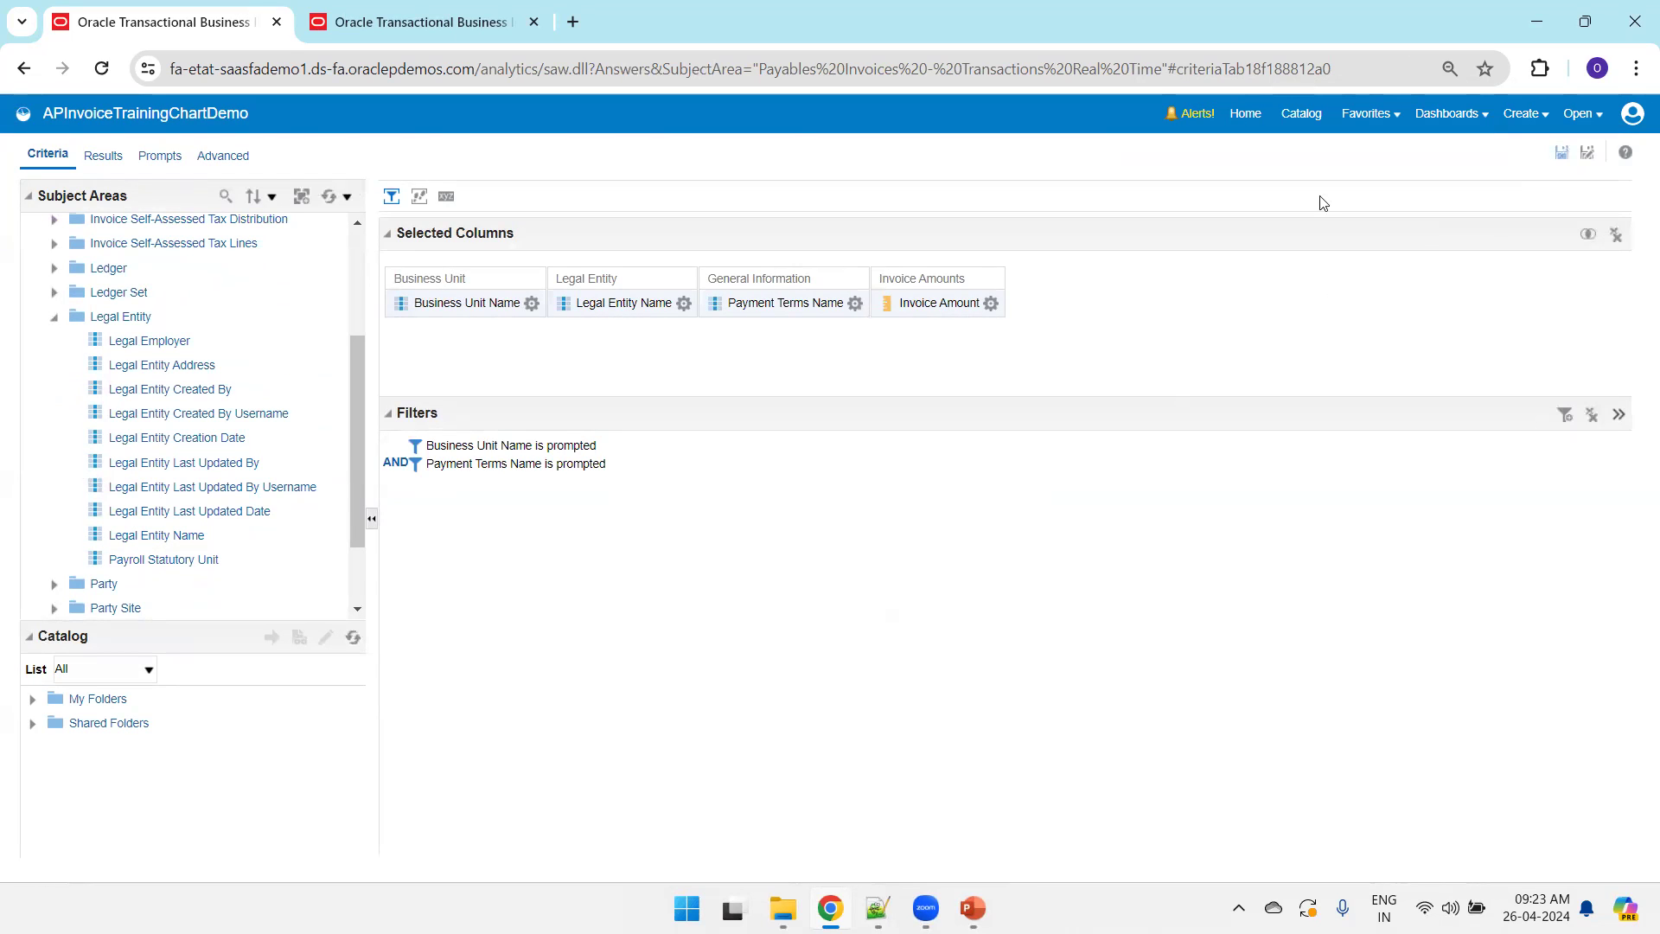
{"action": "left_click", "coordinate": [103, 157]}
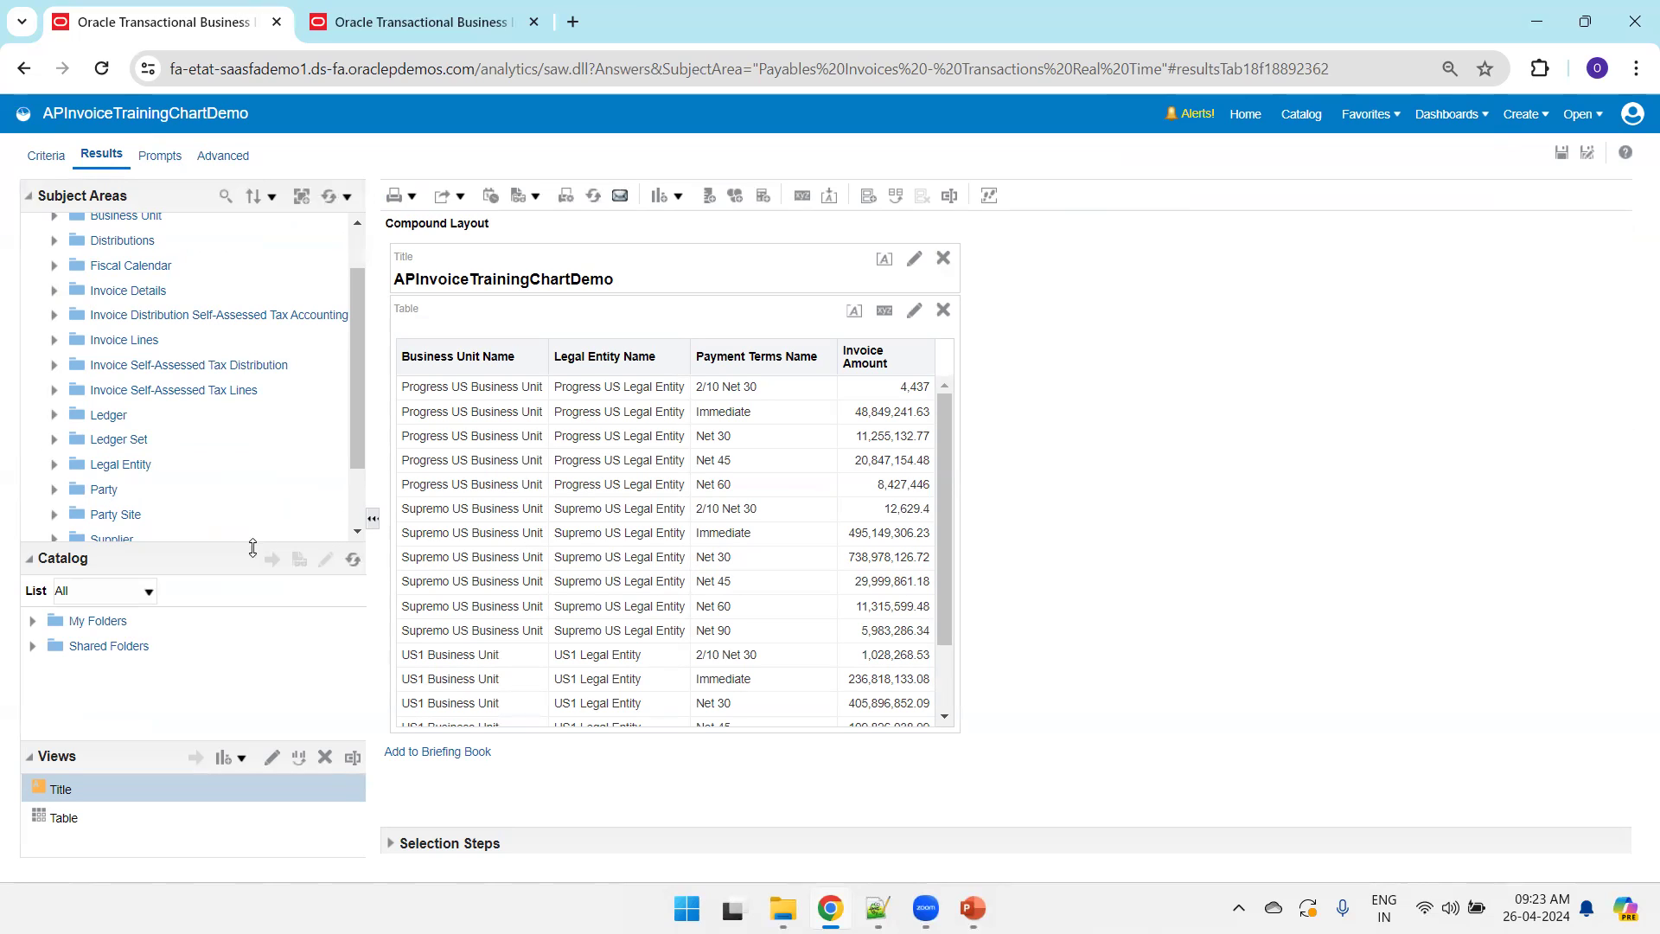
- Shrink the Subject Areas tree and raise the Views pane to see the title and table layout
{"action": "left_click_drag", "start_coordinate": [250, 548], "coordinate": [258, 382]}
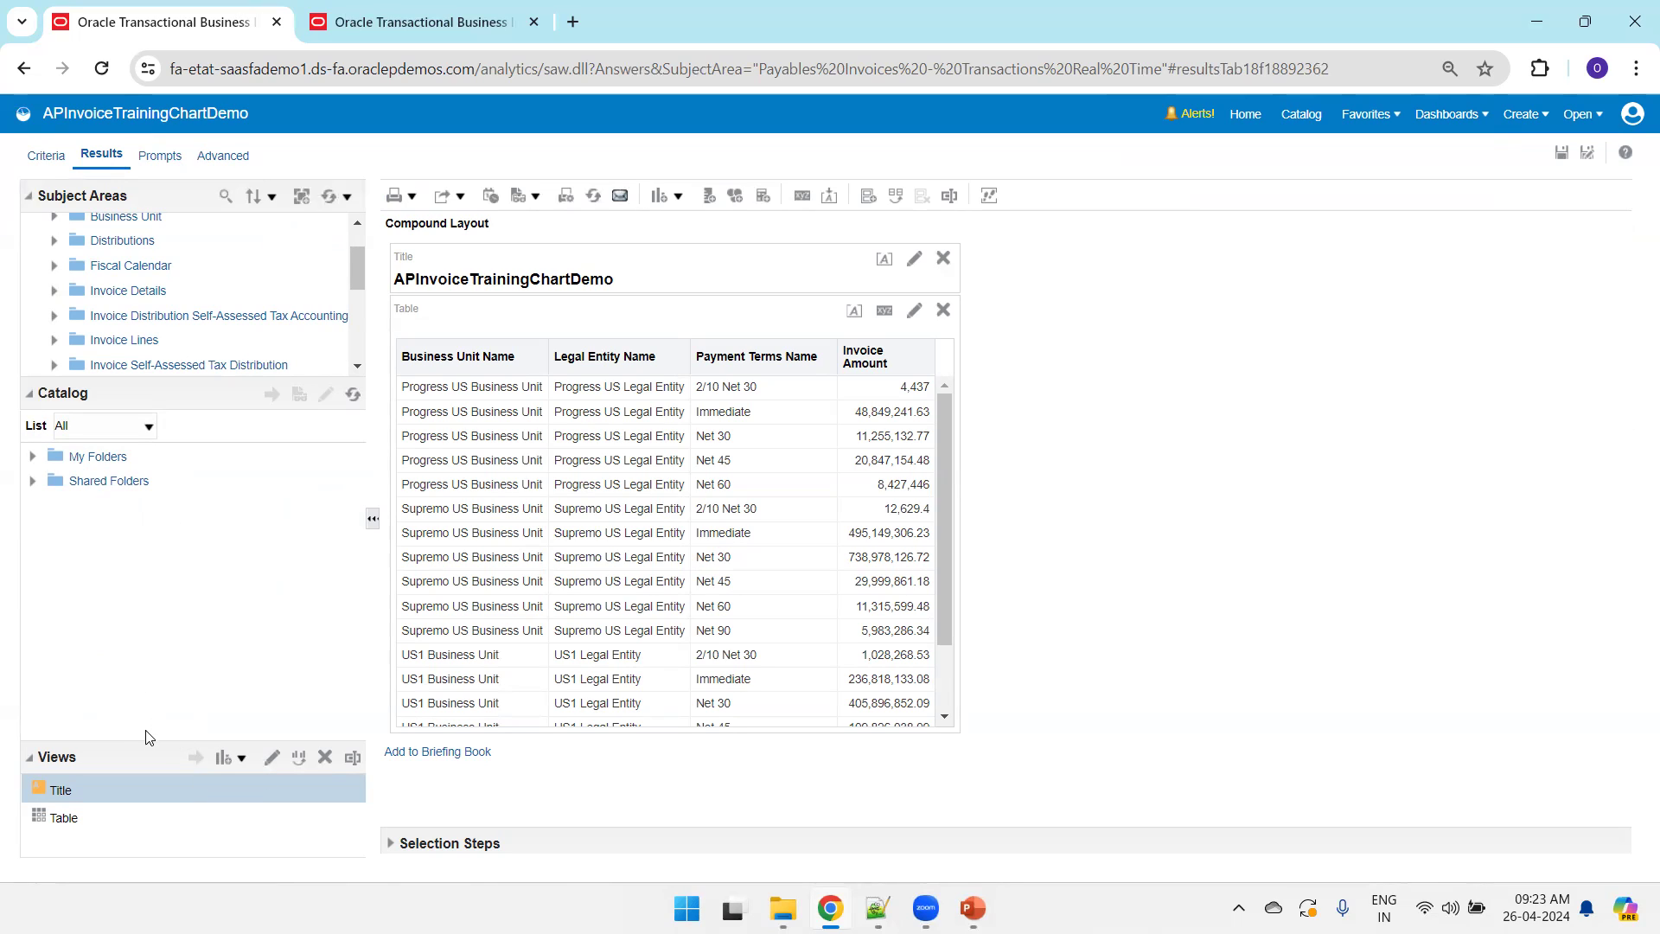
{"action": "left_click_drag", "start_coordinate": [147, 741], "coordinate": [138, 551]}
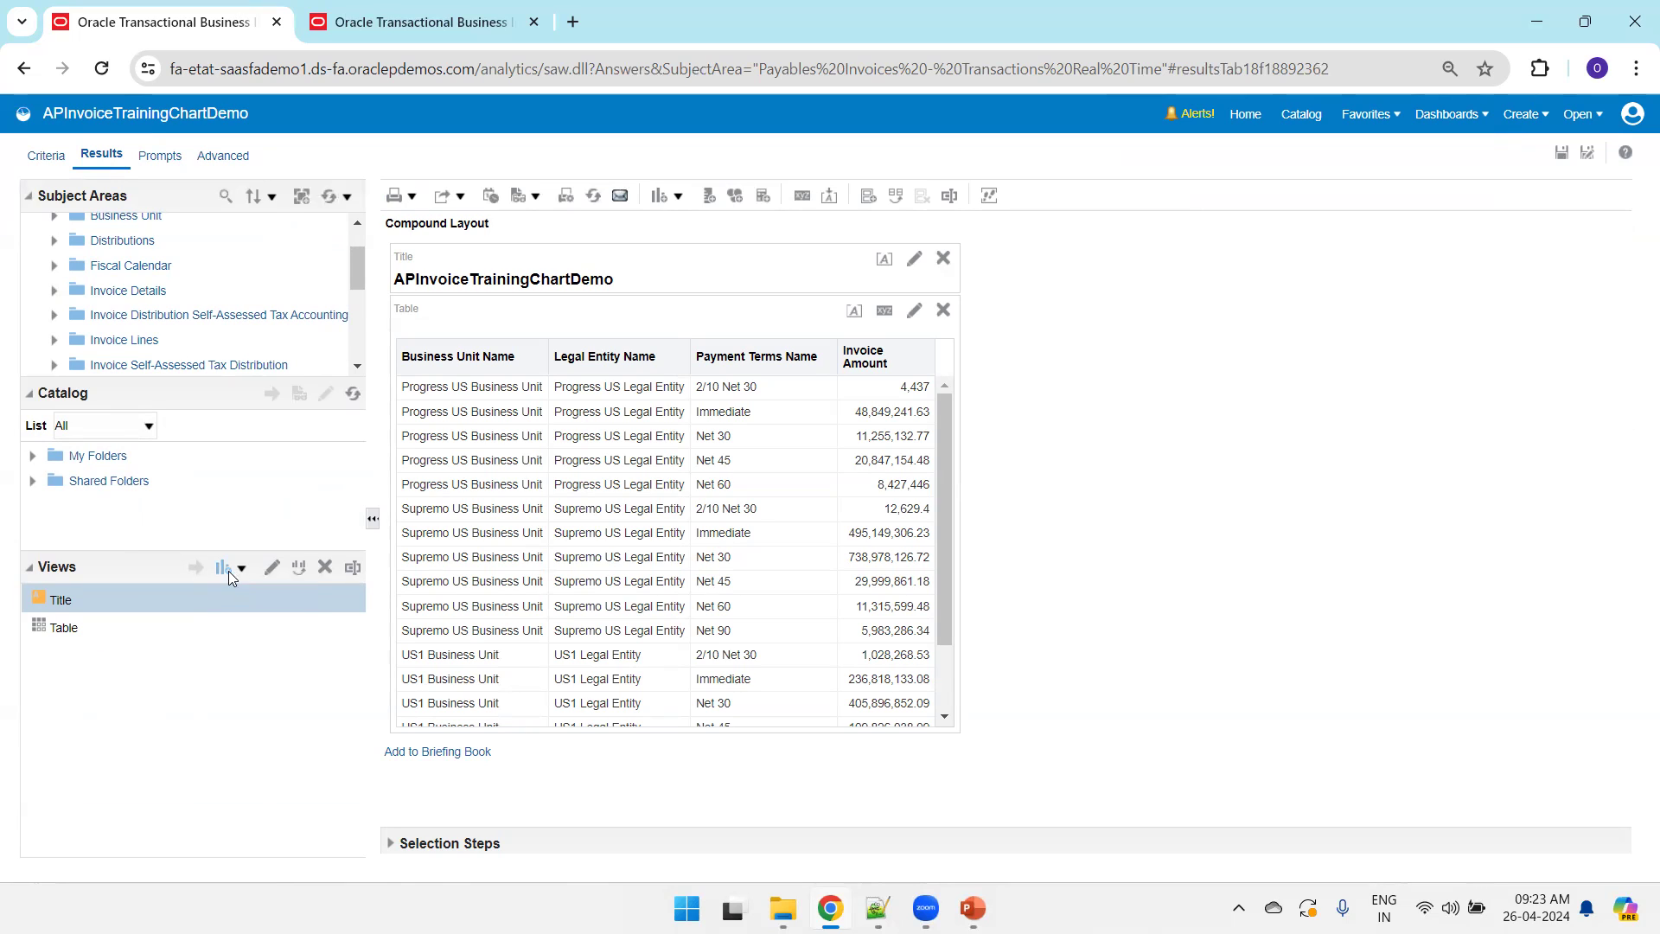
- Add a new Graph > Bar > Vertical view to the analysis
{"action": "left_click", "coordinate": [223, 571]}
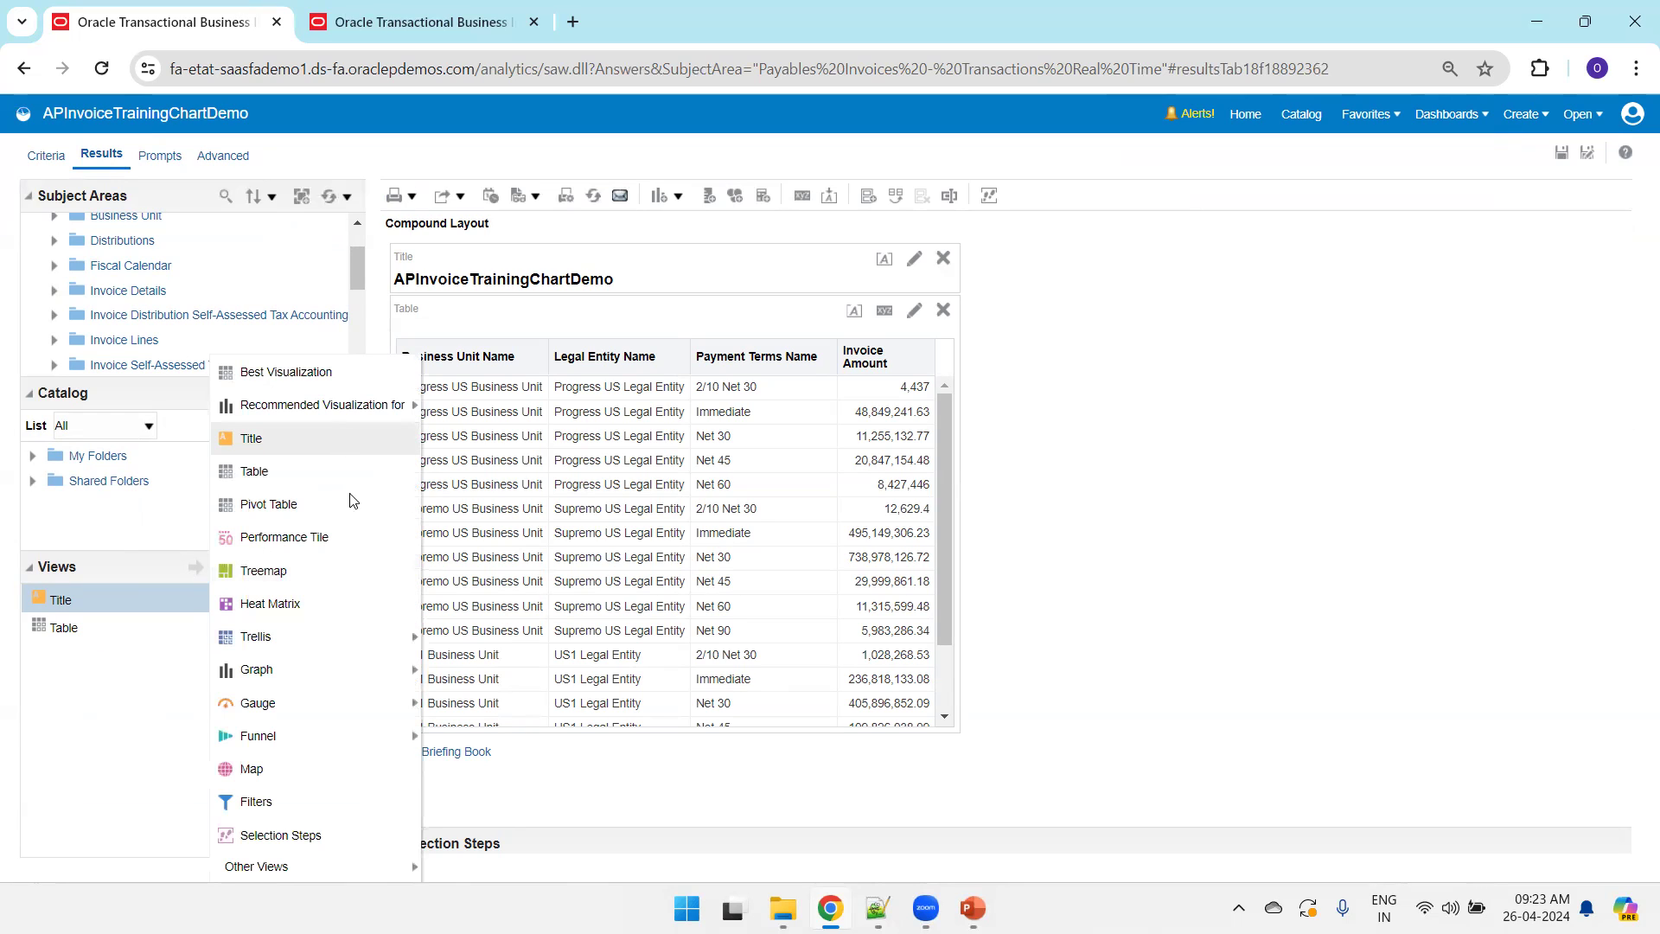
{"action": "mouse_move", "coordinate": [325, 669]}
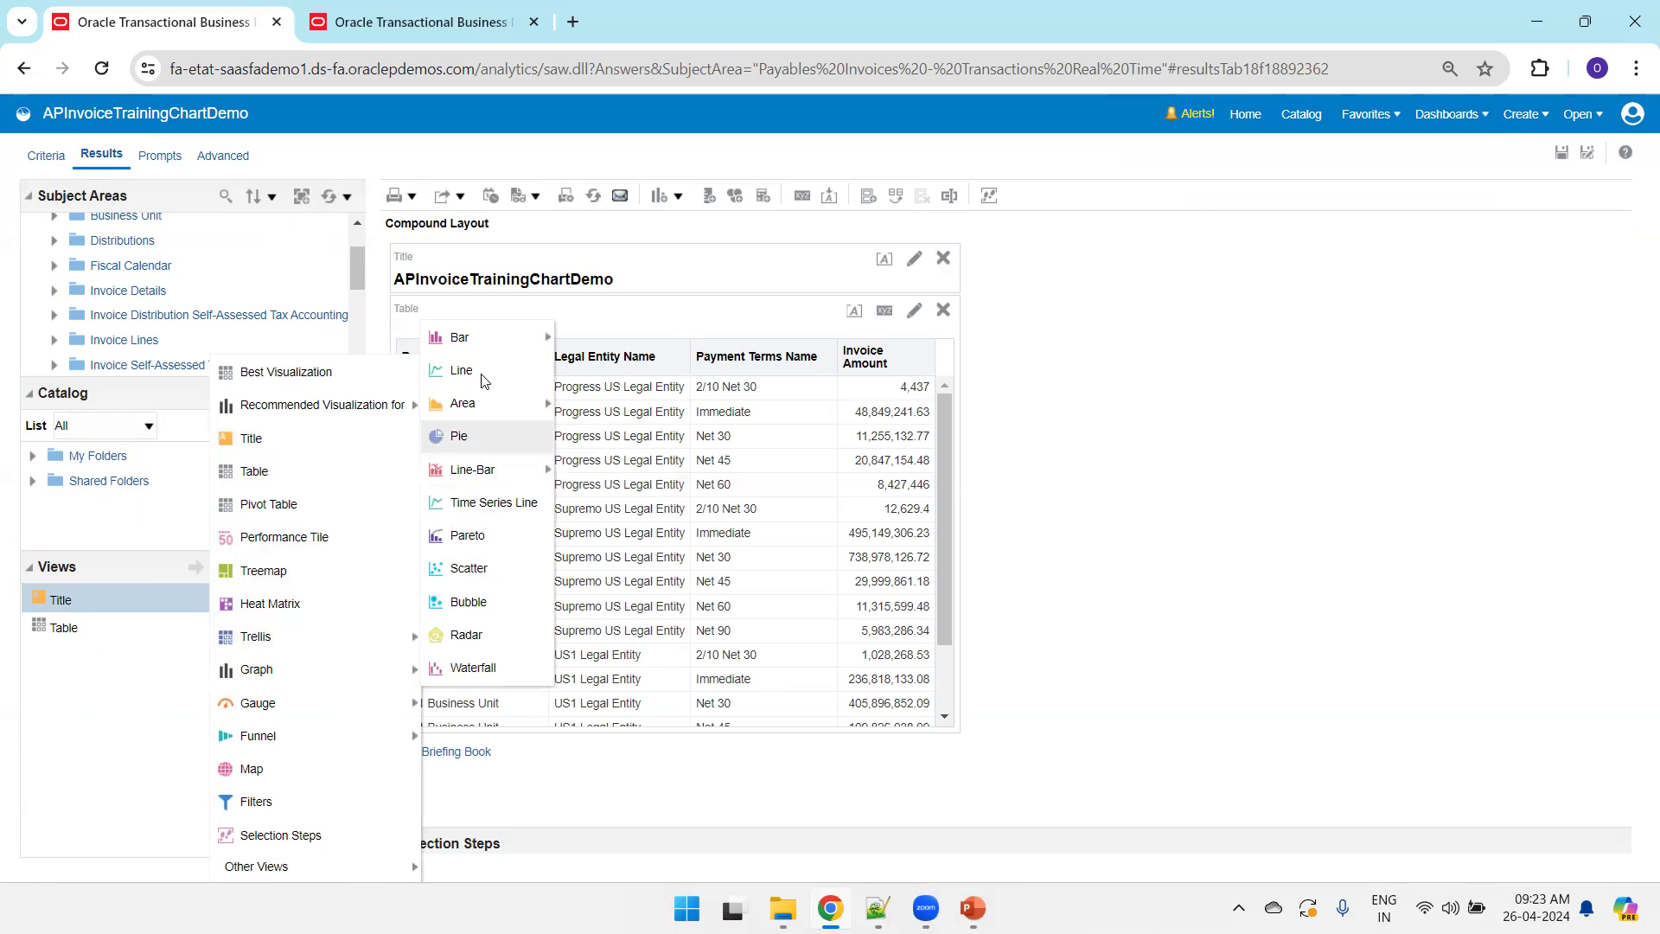
{"action": "mouse_move", "coordinate": [485, 337]}
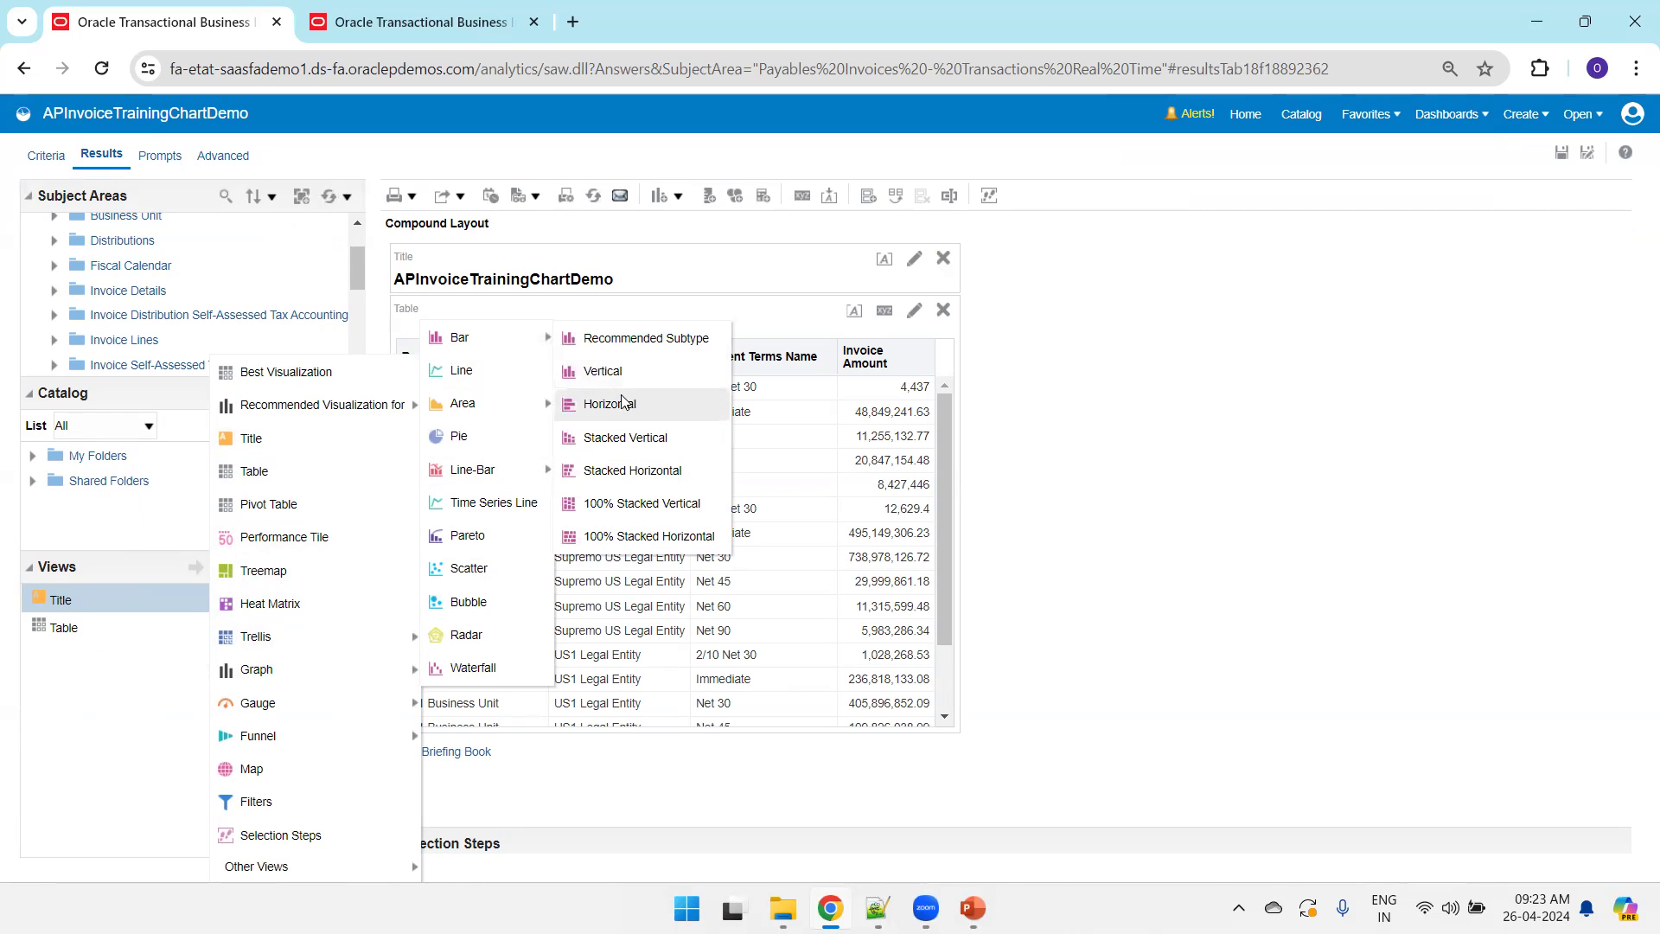
{"action": "left_click", "coordinate": [625, 373]}
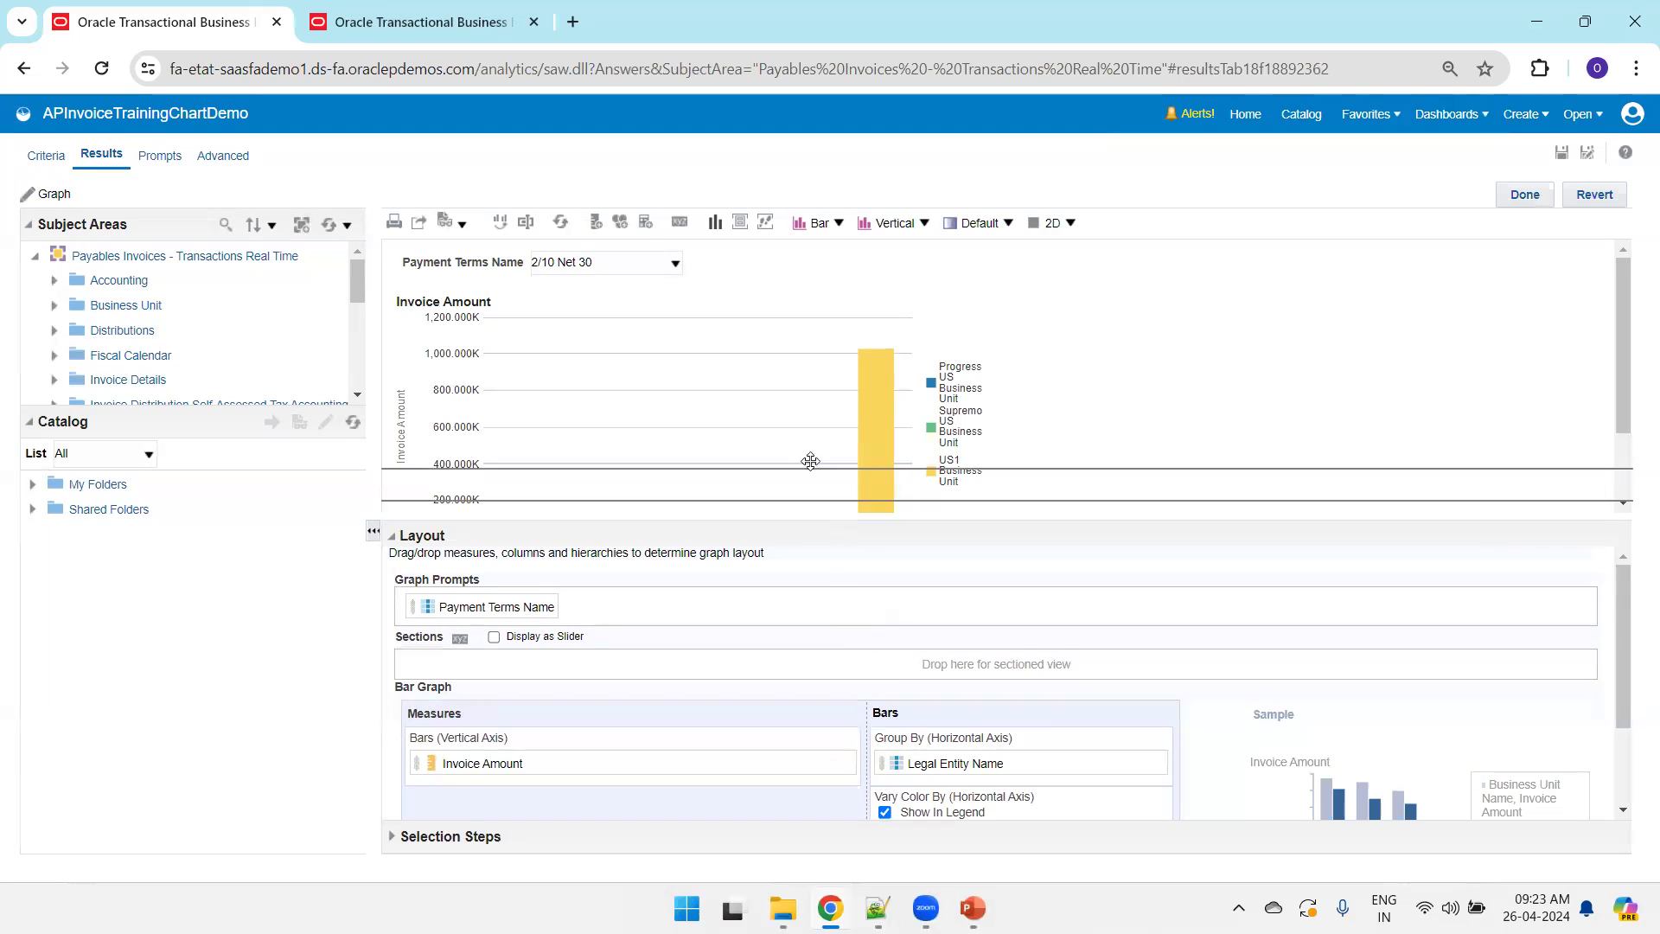
- Exclude Business Unit Name and Legal Entity Name, and vary bar colour by Payment Terms Name
{"action": "left_click_drag", "start_coordinate": [810, 501], "coordinate": [811, 455]}
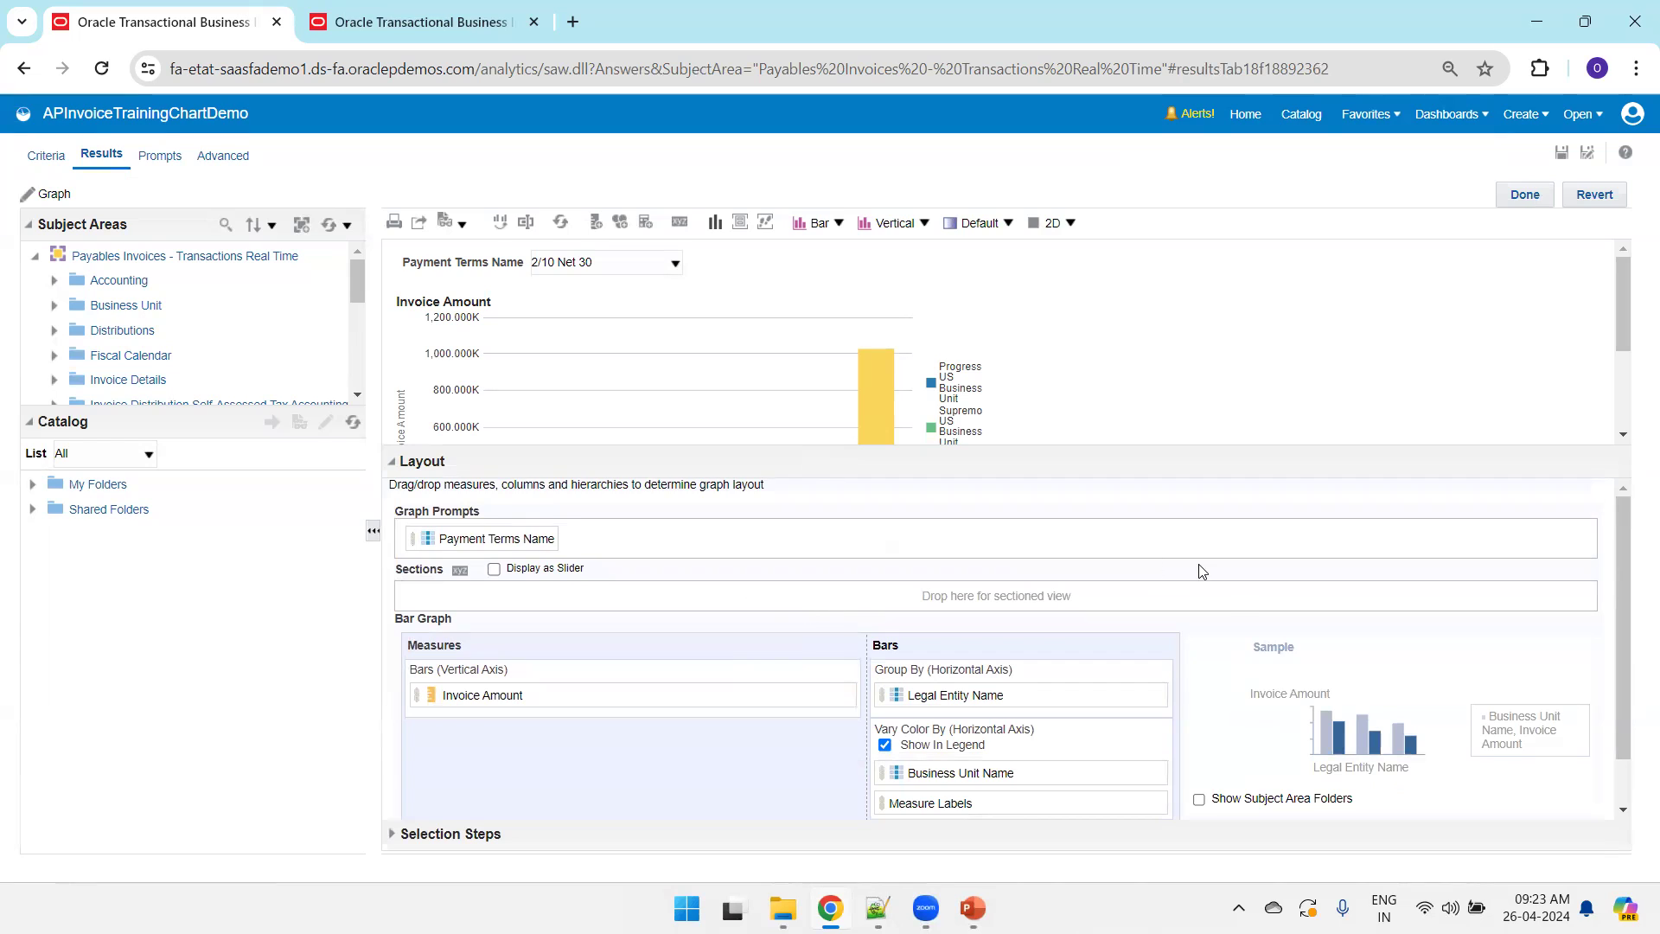
{"action": "left_click_drag", "start_coordinate": [1623, 607], "coordinate": [1621, 632]}
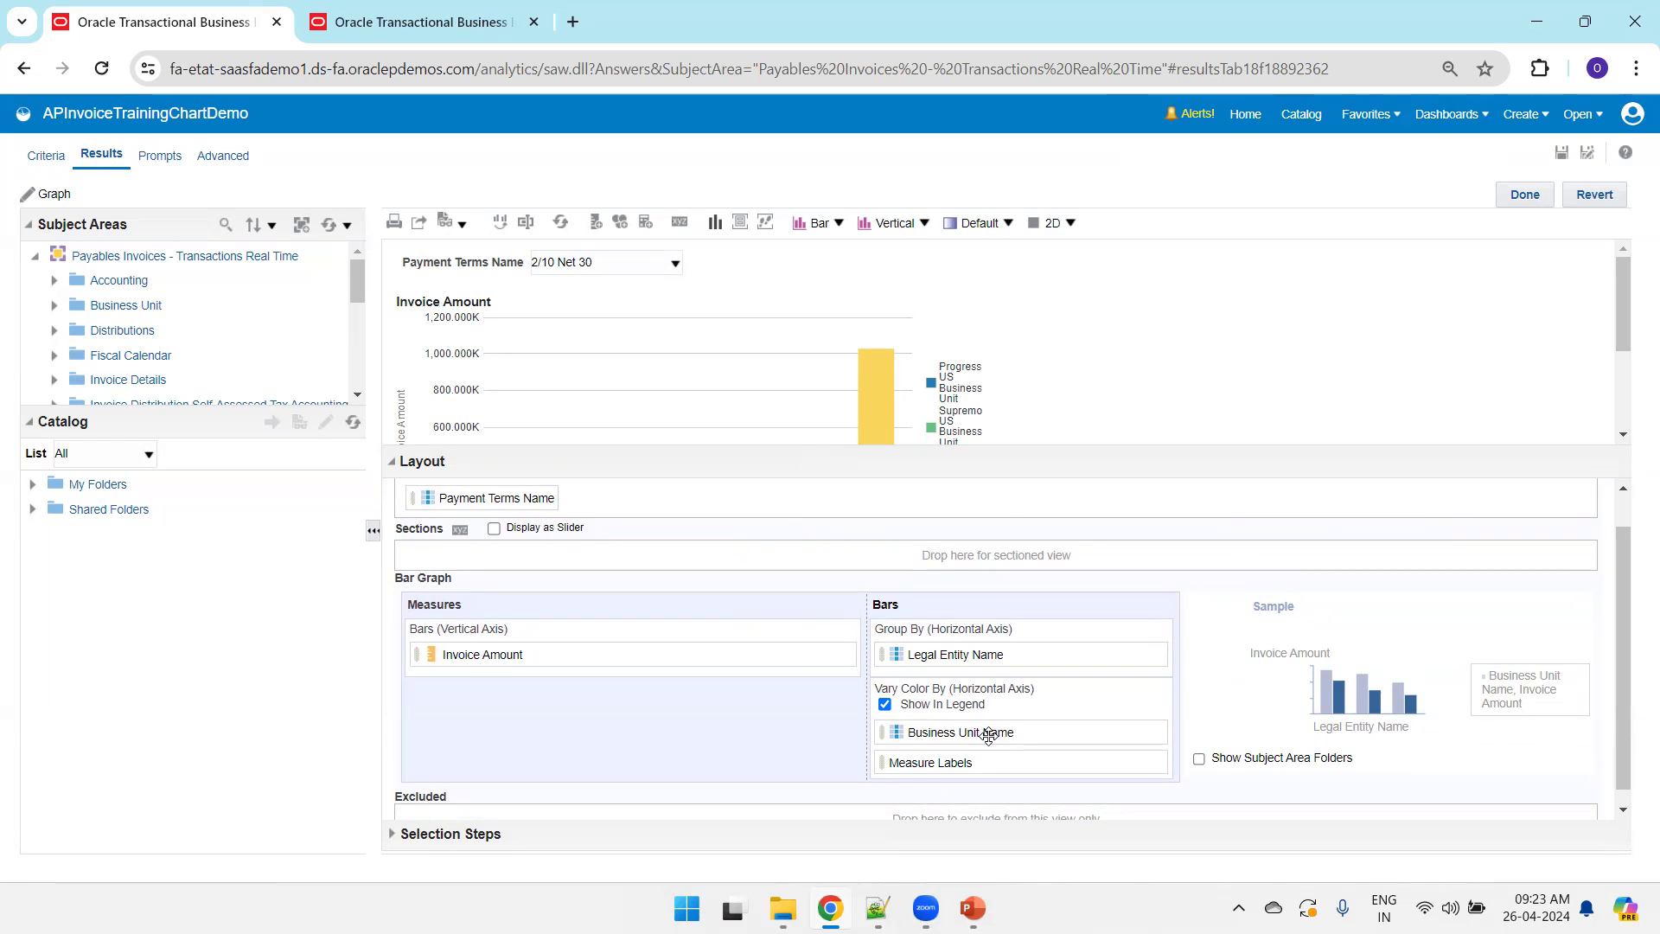
{"action": "left_click_drag", "start_coordinate": [988, 735], "coordinate": [680, 813]}
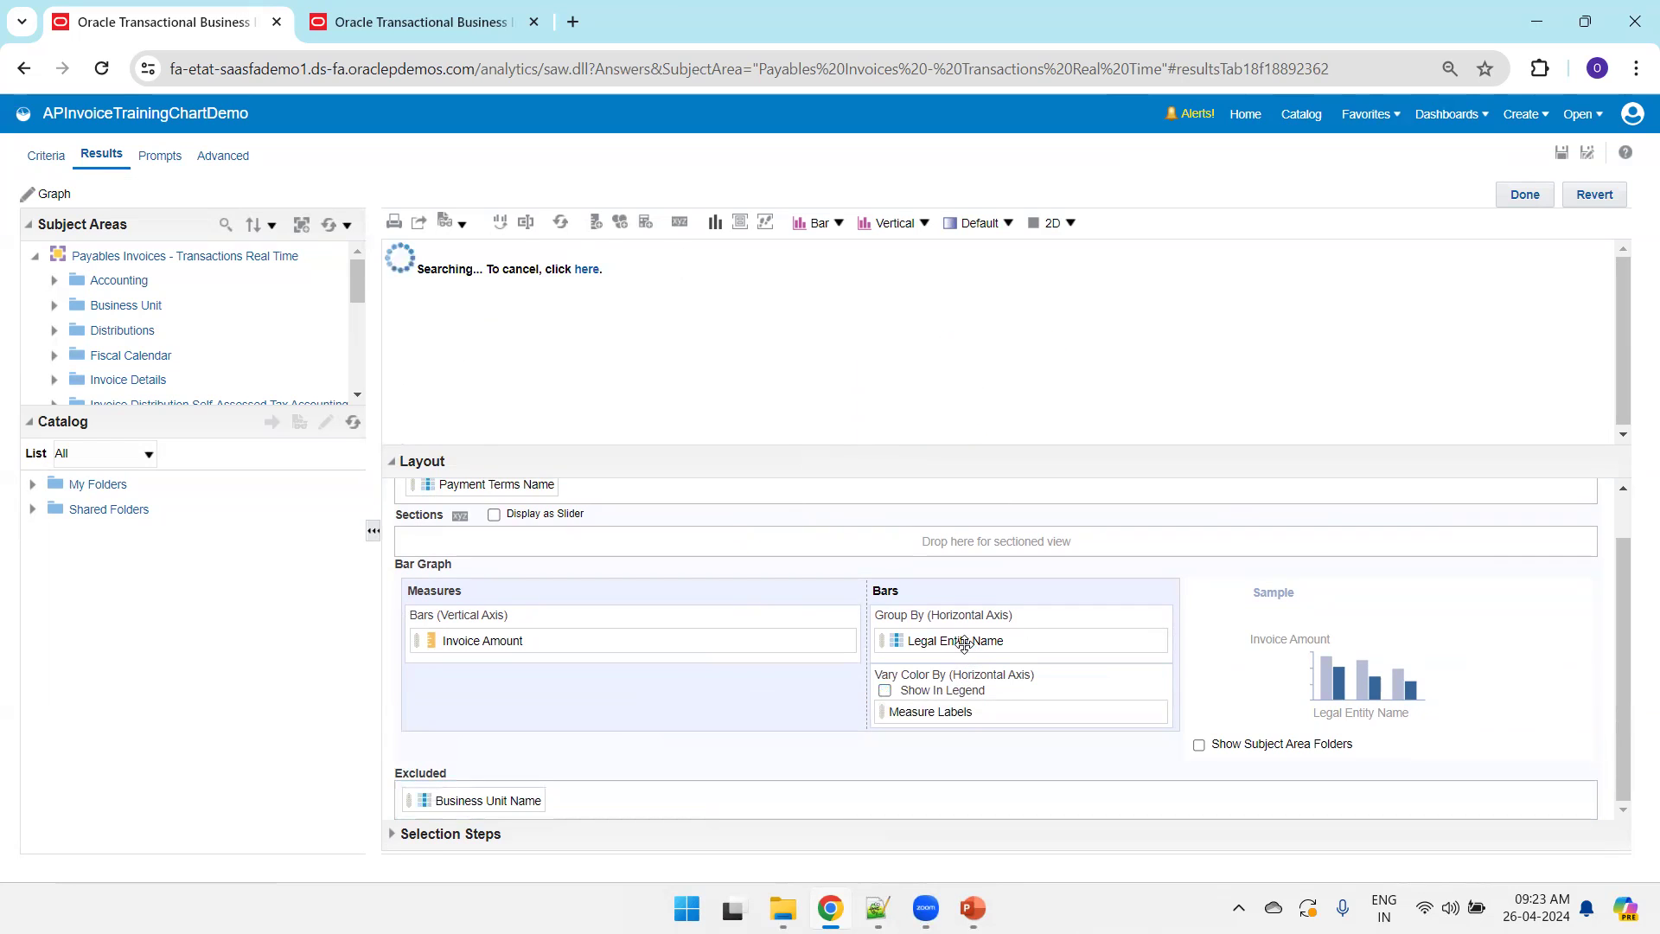
{"action": "left_click_drag", "start_coordinate": [959, 641], "coordinate": [831, 806]}
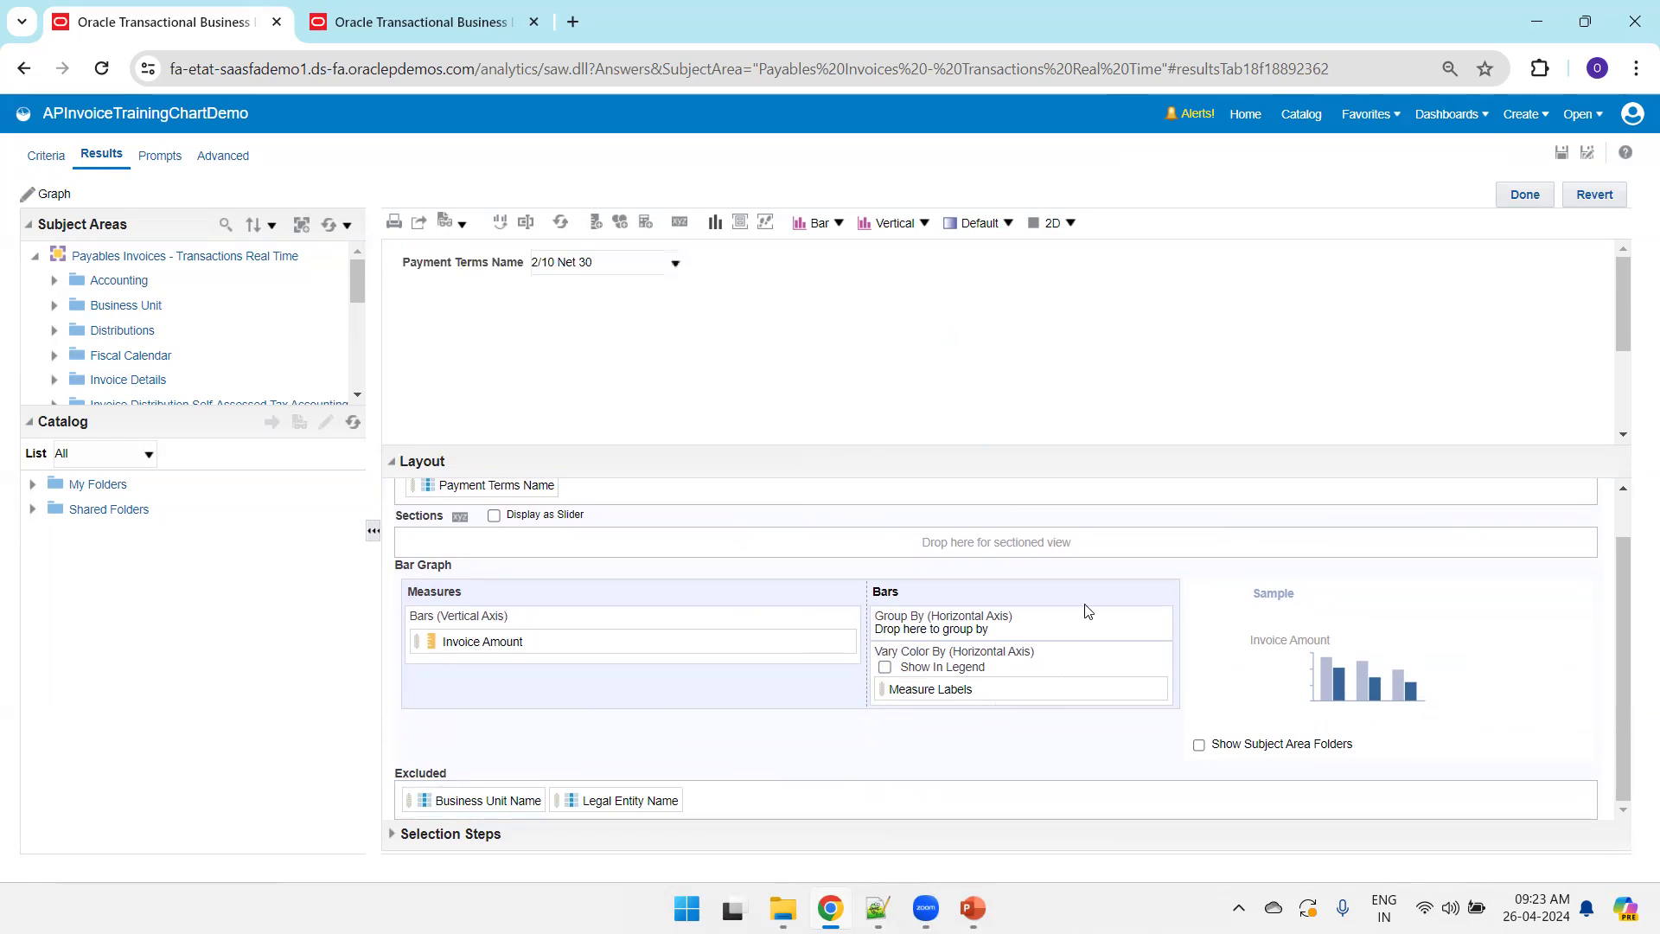
{"action": "left_click_drag", "start_coordinate": [931, 447], "coordinate": [916, 396]}
{"action": "left_click_drag", "start_coordinate": [478, 485], "coordinate": [967, 675]}
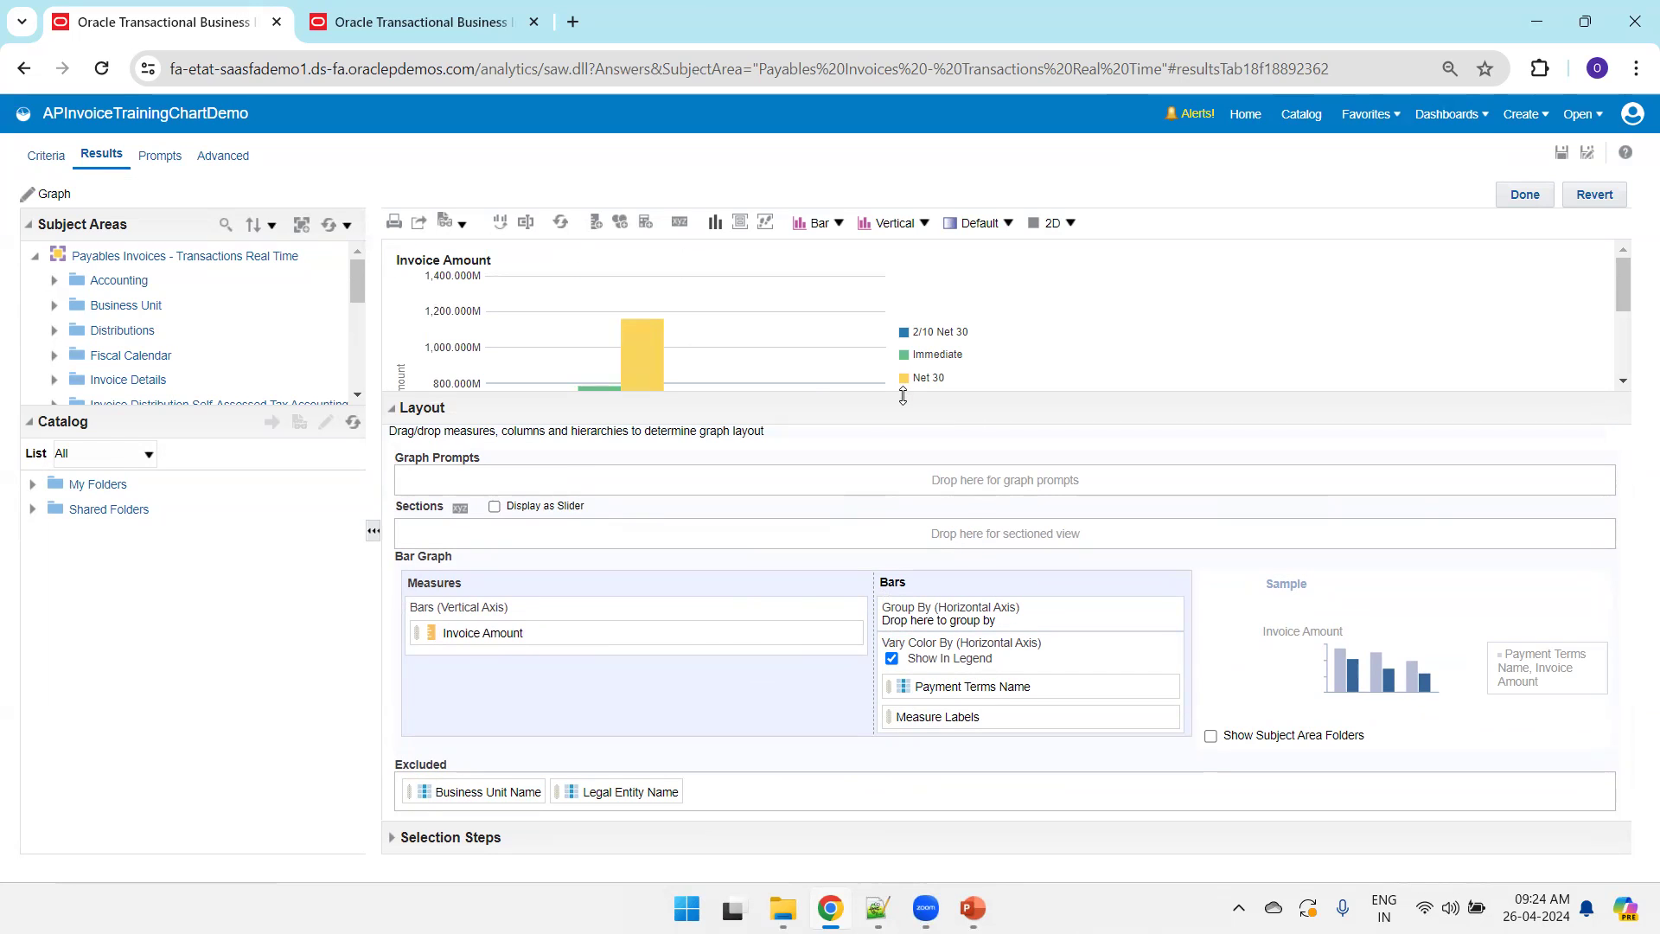
{"action": "left_click_drag", "start_coordinate": [903, 406], "coordinate": [903, 444]}
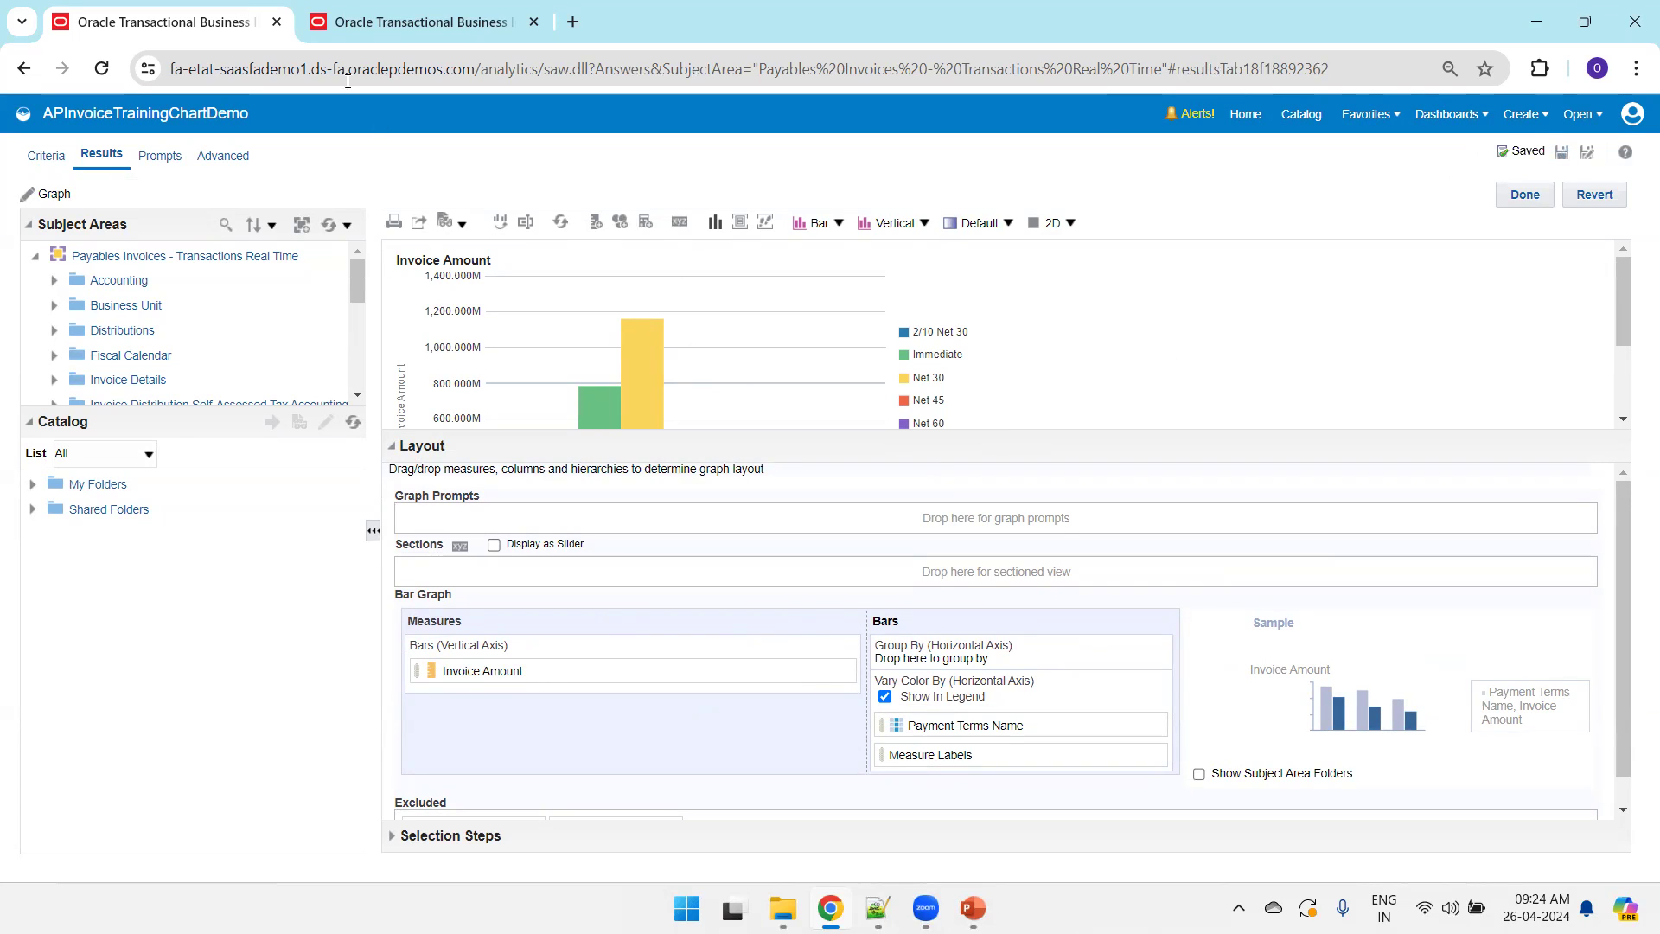
- Check the catalog in the other browser tab, then return to the graph editor's Layout panel
{"action": "left_click", "coordinate": [376, 26]}
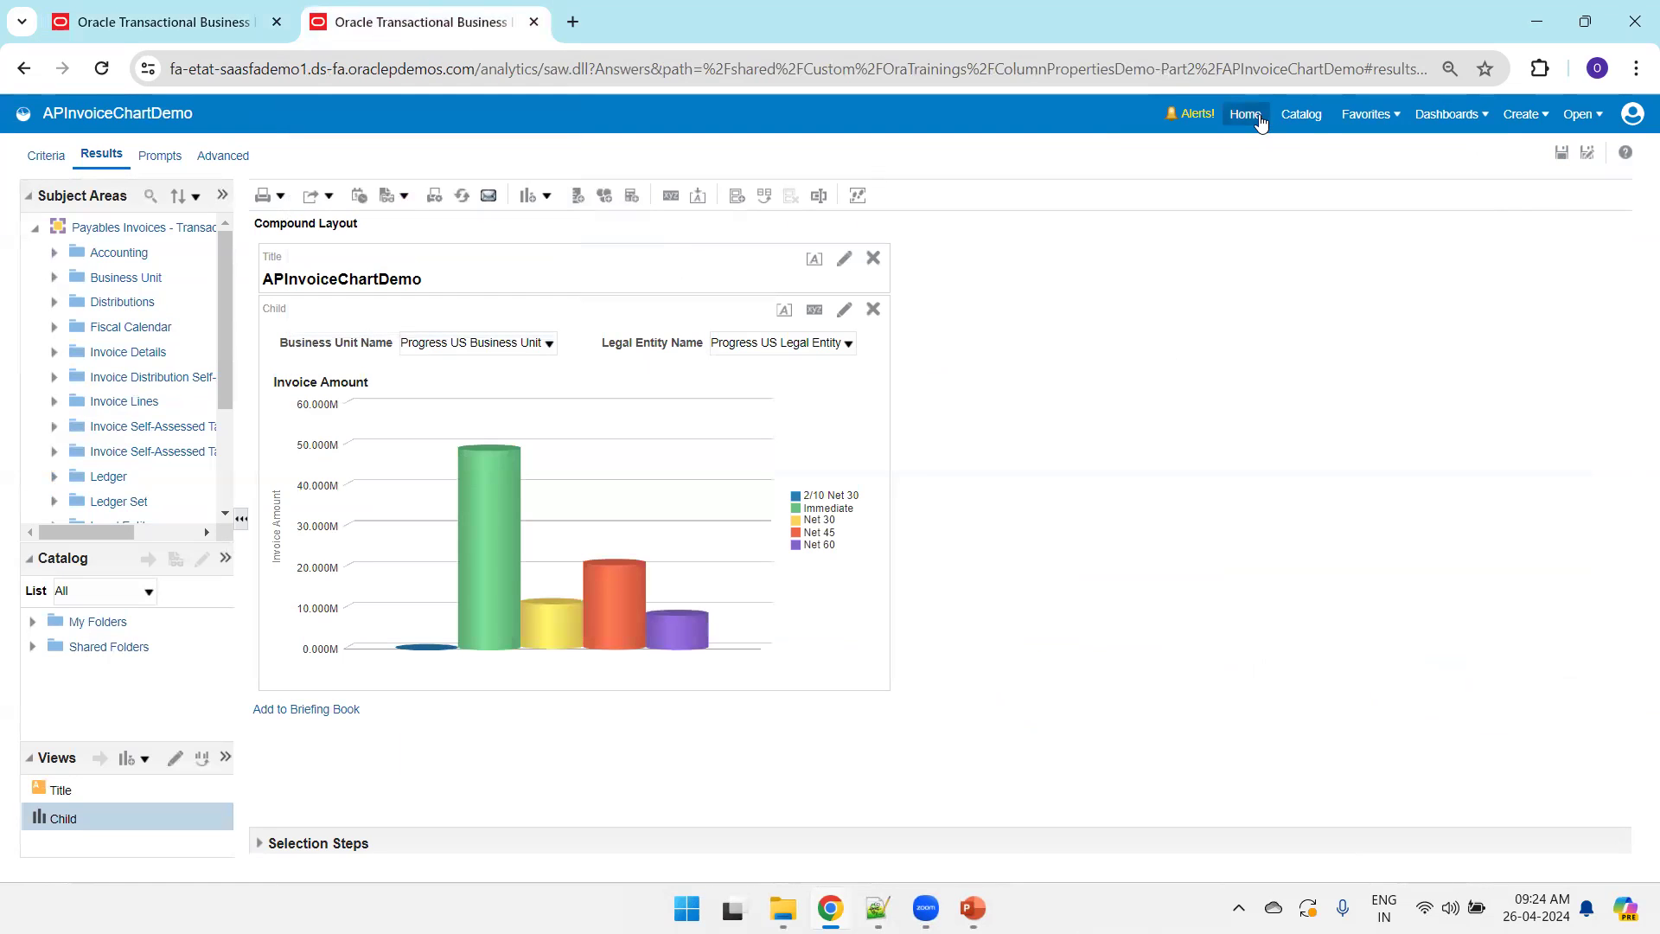
{"action": "left_click", "coordinate": [1300, 115]}
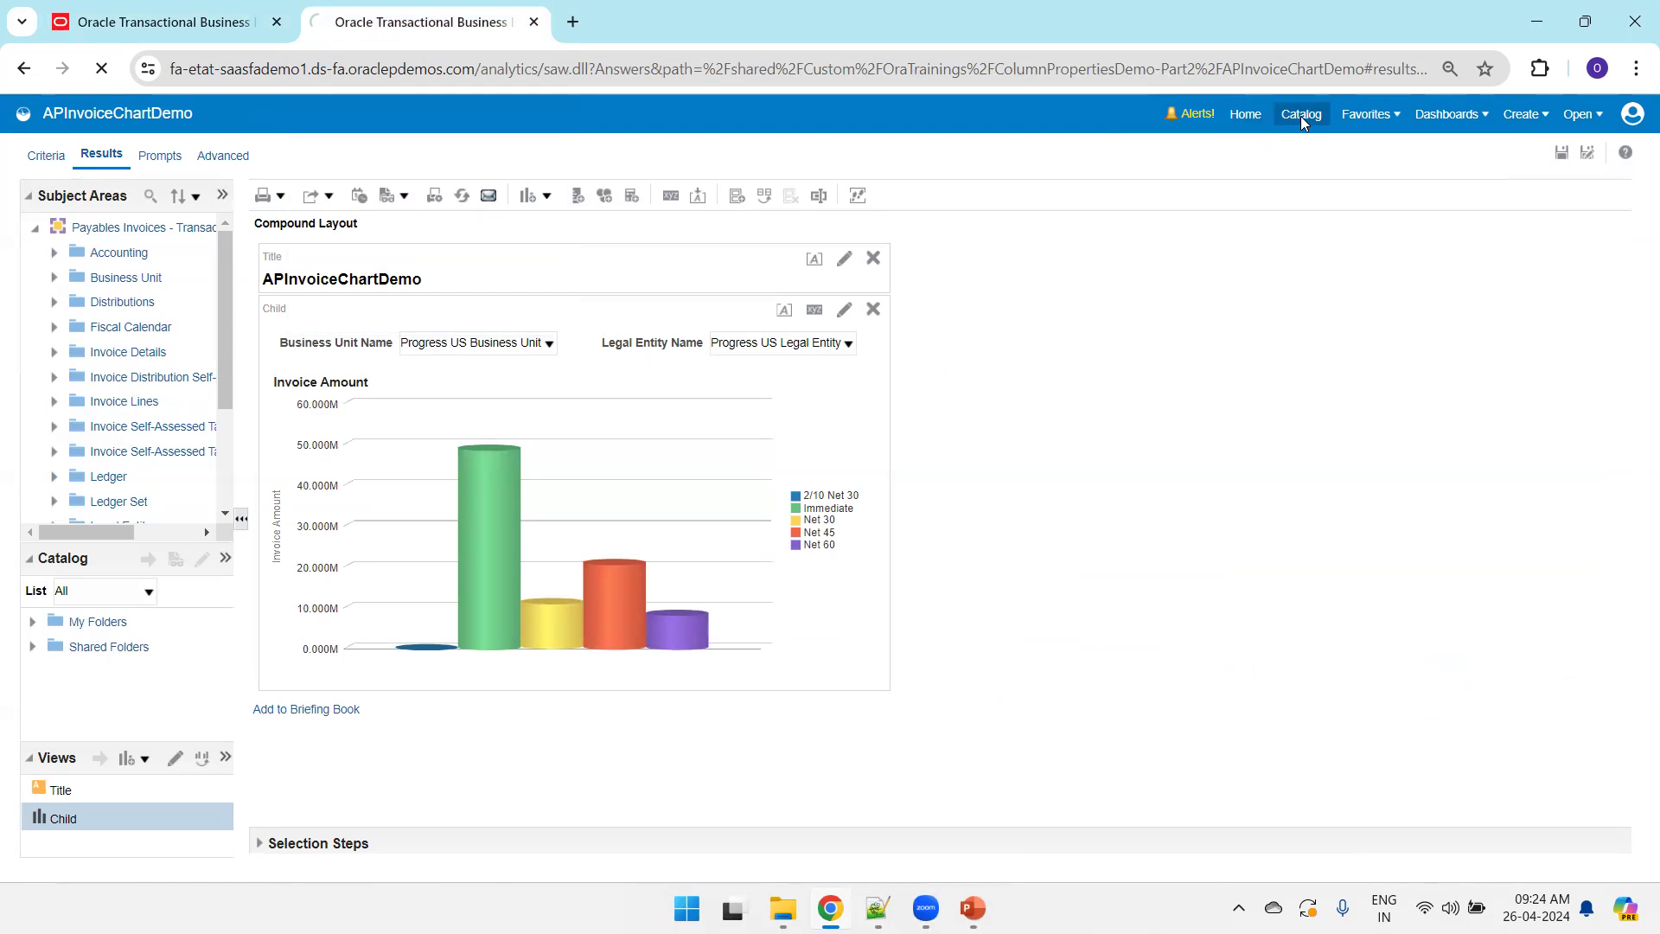
{"action": "left_click", "coordinate": [197, 10]}
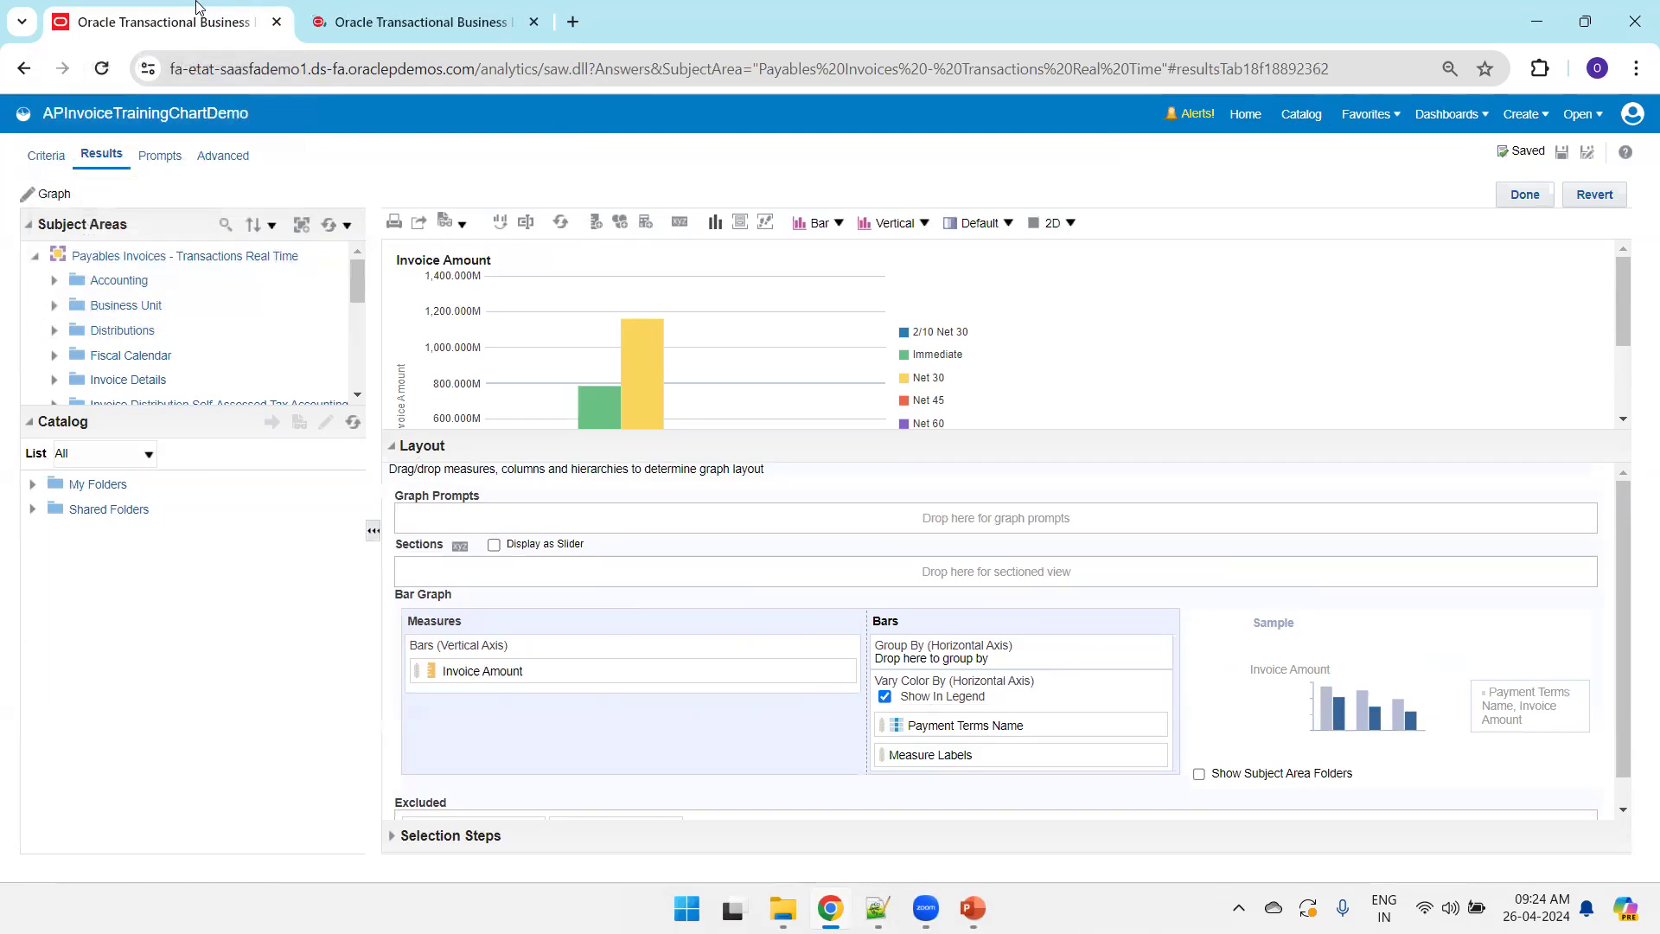
{"action": "left_click", "coordinate": [372, 22]}
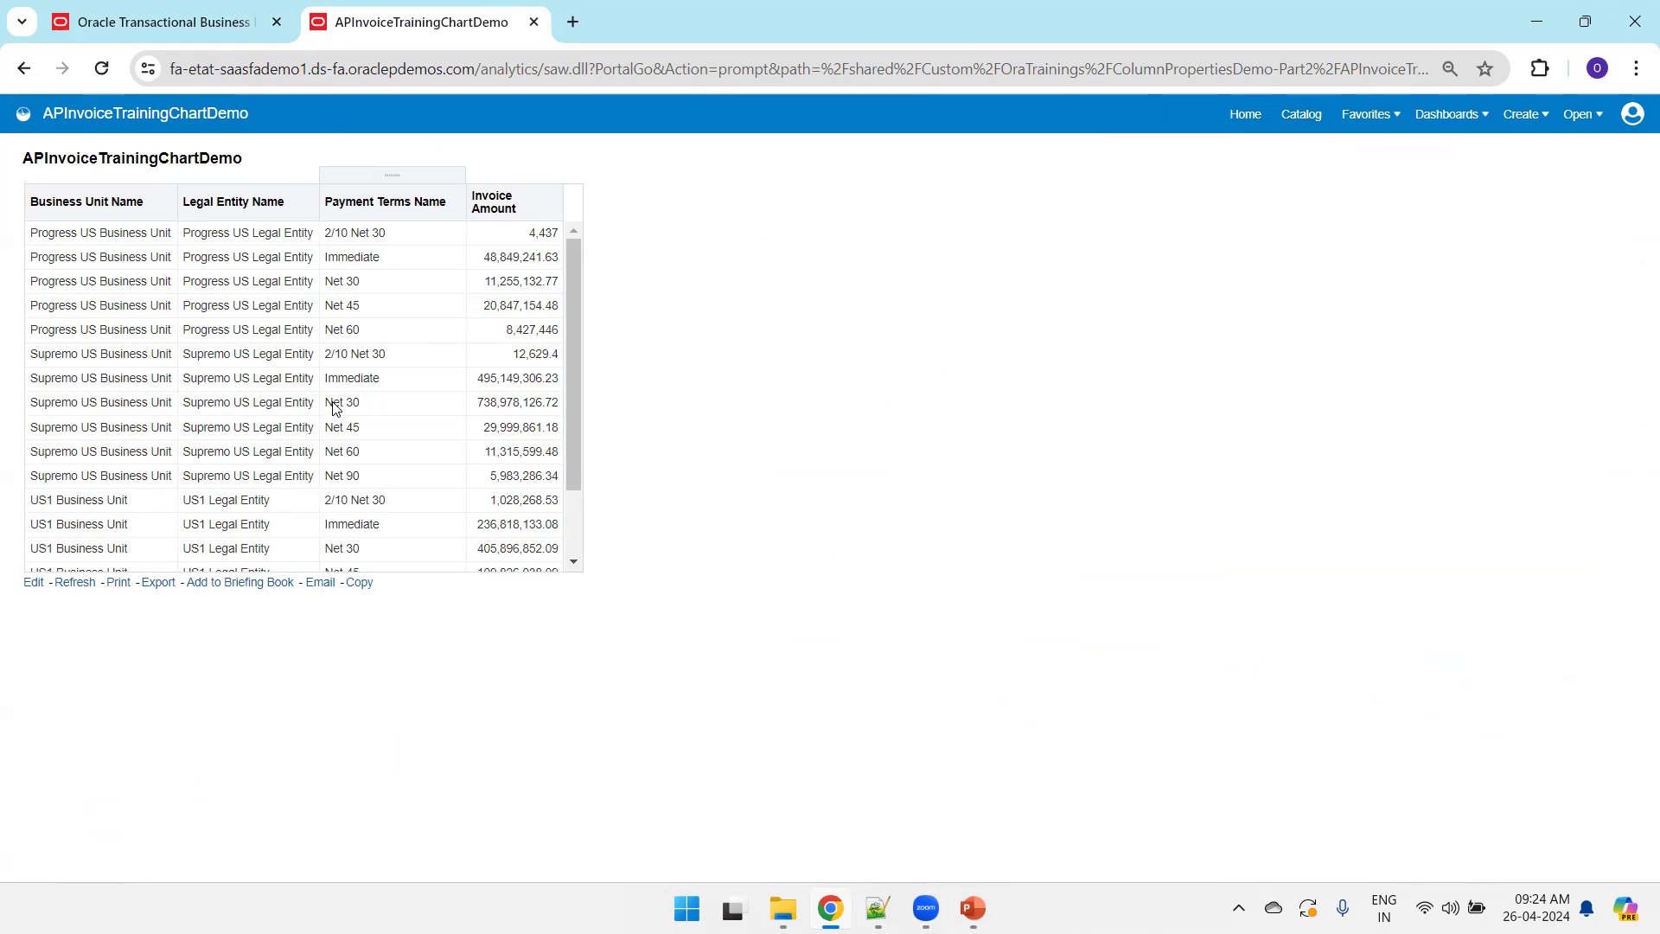
{"action": "key", "text": "ctrl+Tab"}
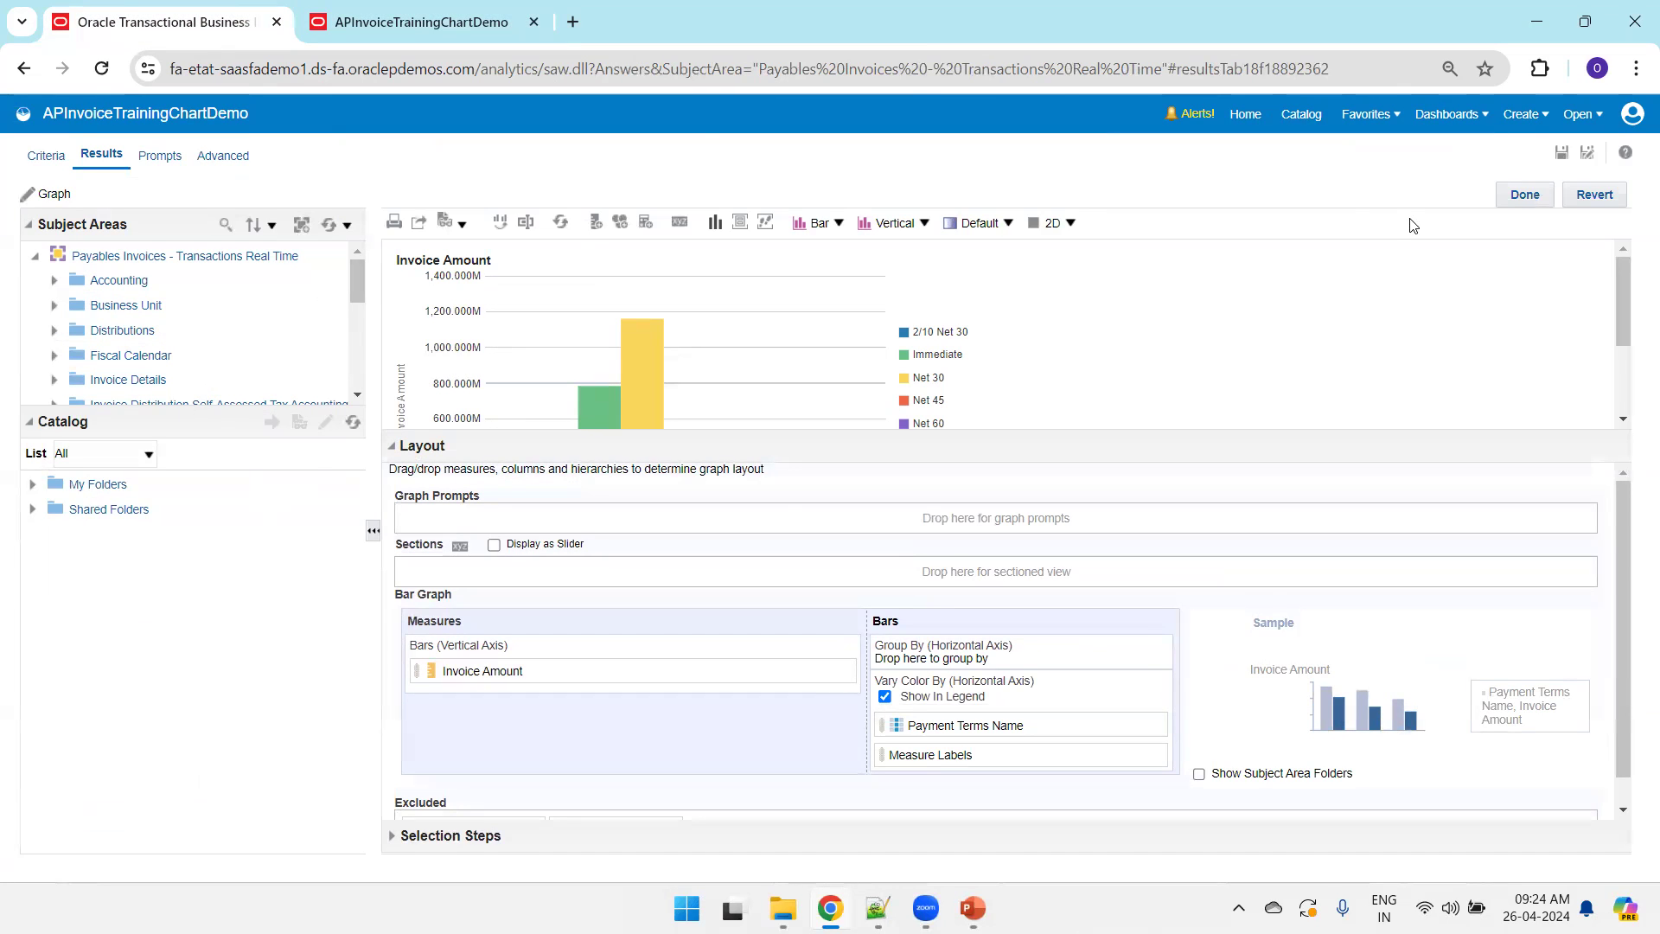
- Finish the graph, remove the Table view from the analysis, and save
{"action": "left_click", "coordinate": [1524, 195]}
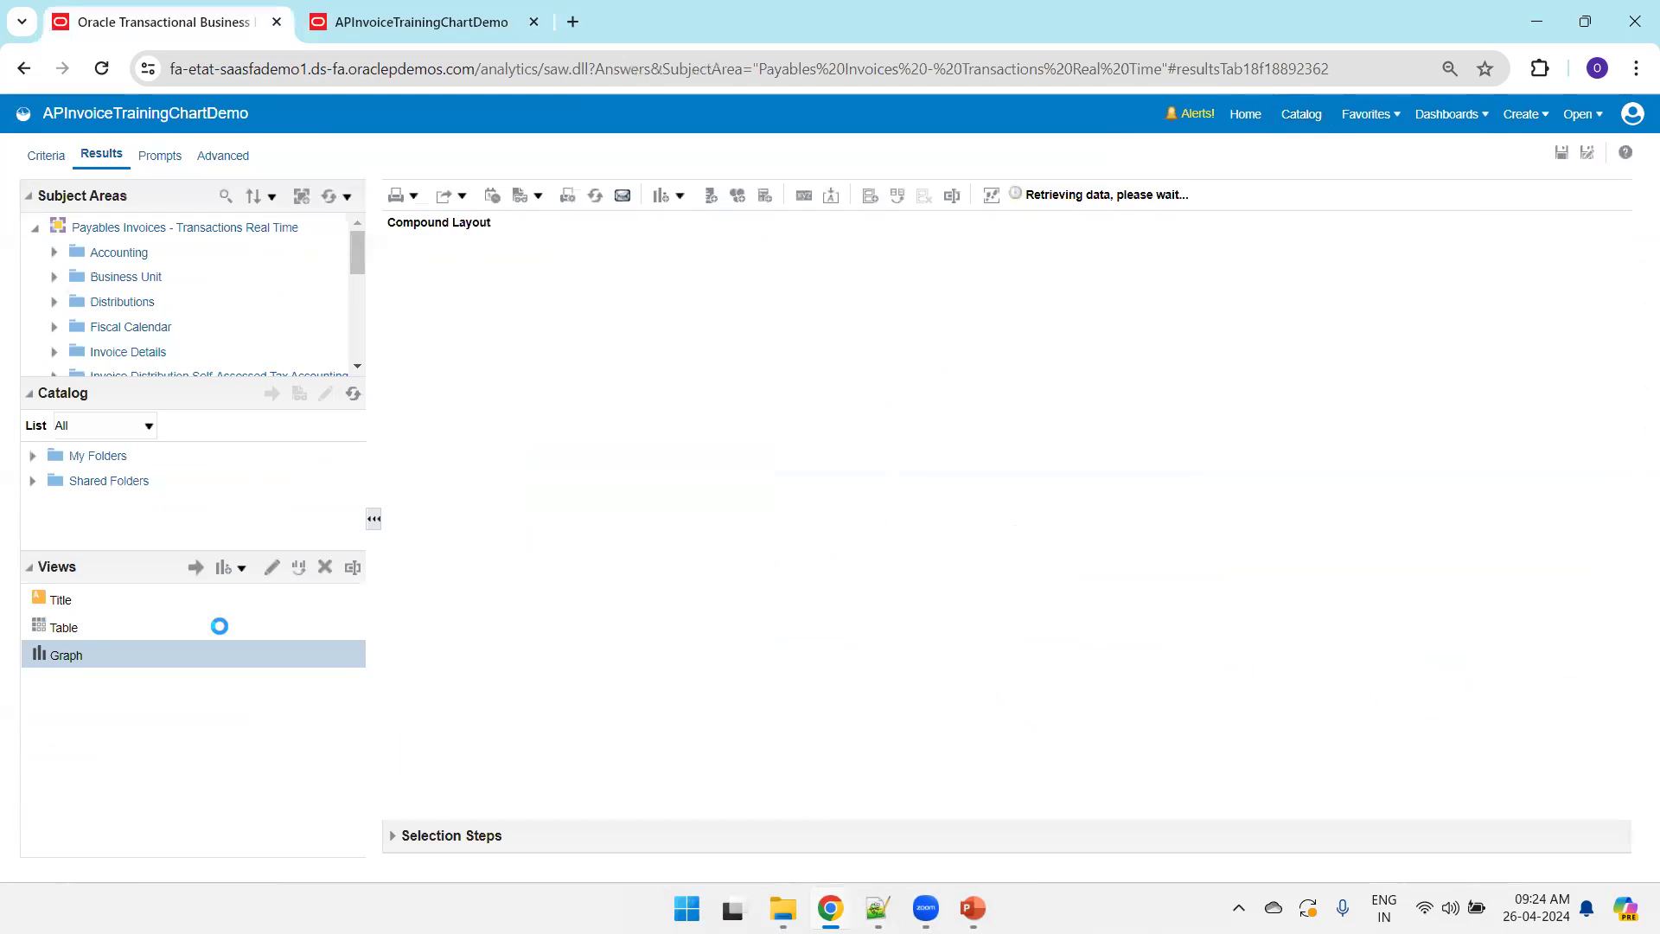
{"action": "left_click", "coordinate": [64, 630]}
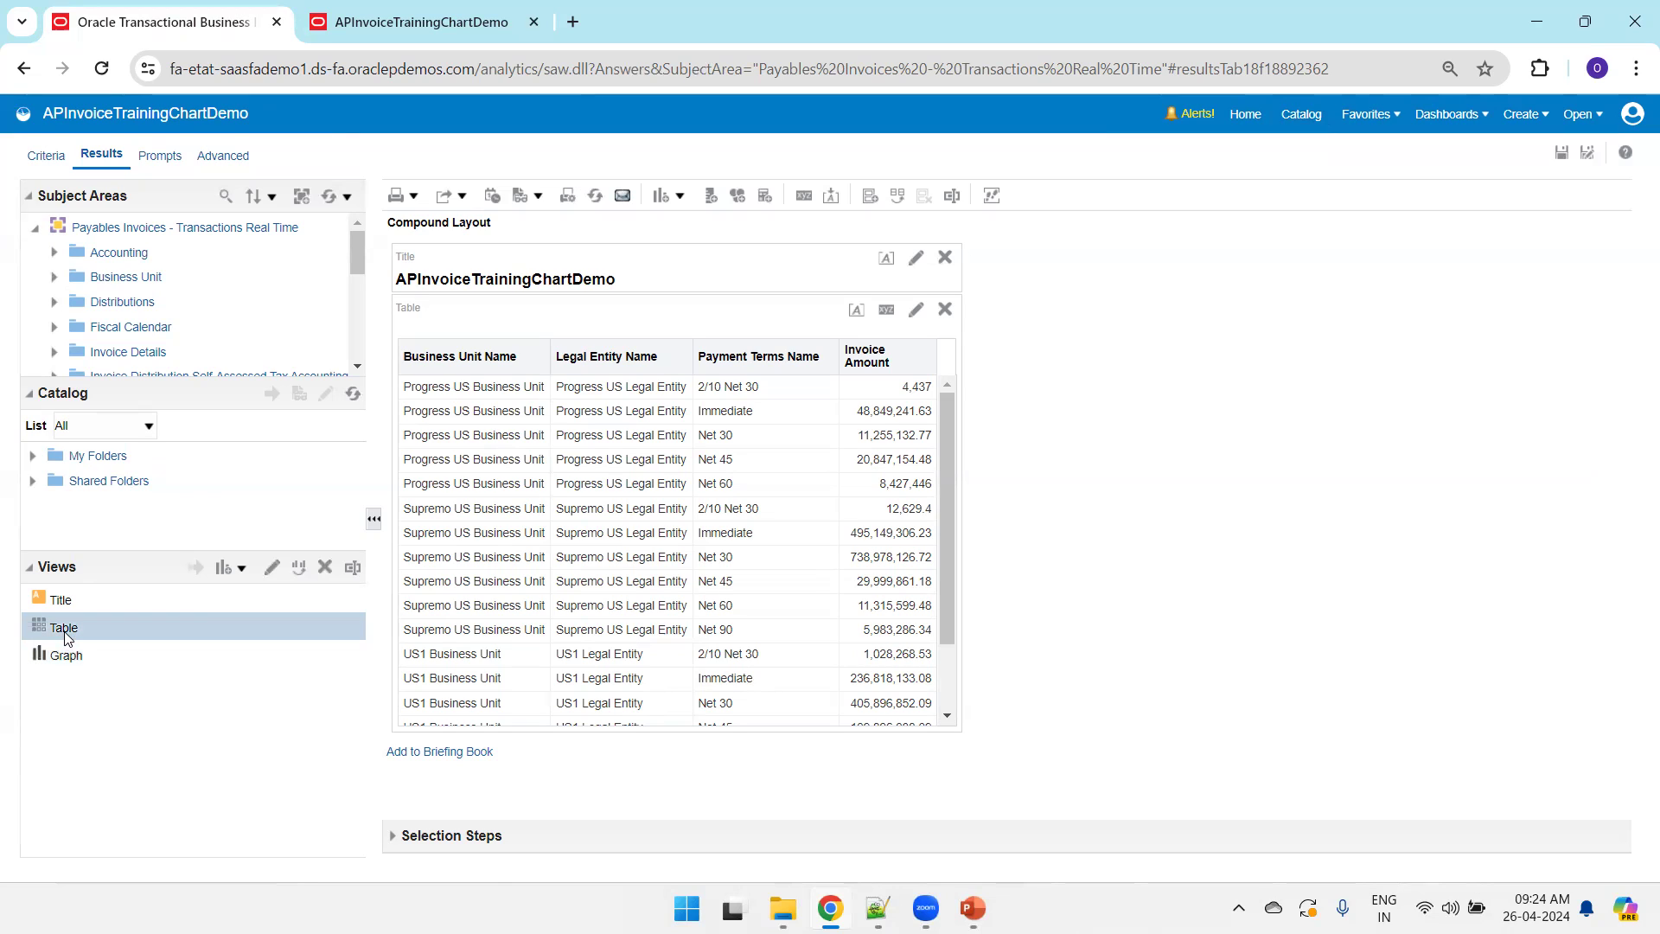
{"action": "left_click", "coordinate": [325, 569]}
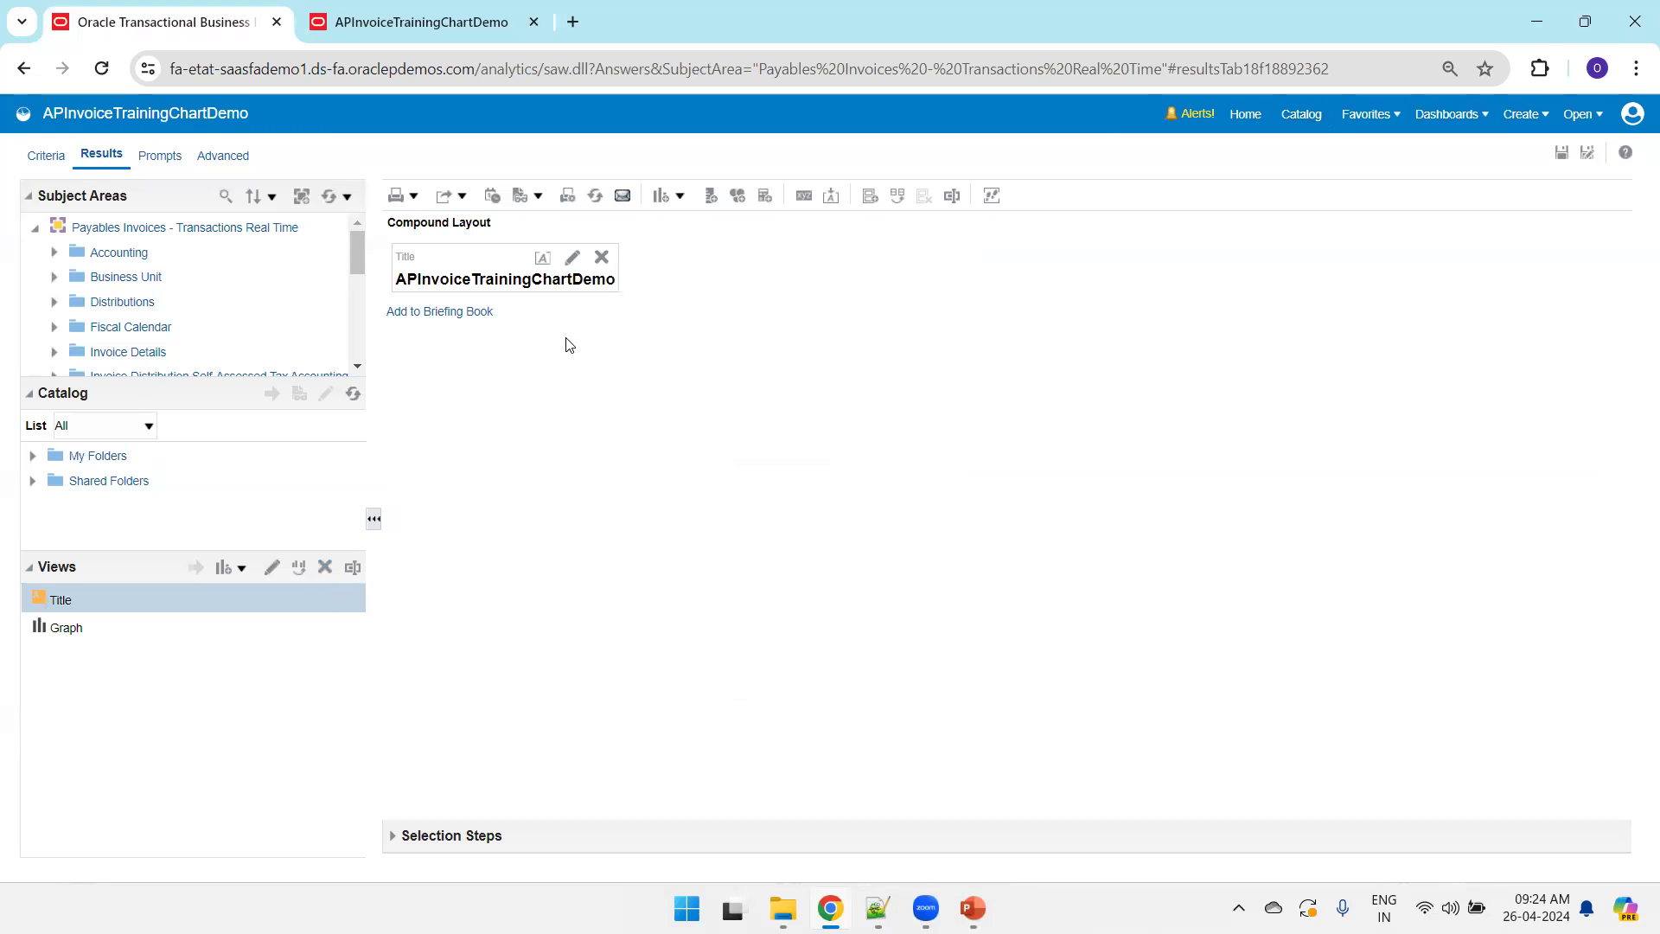
{"action": "left_click", "coordinate": [1562, 153]}
- Place the Graph view in the compound layout directly below the title
{"action": "left_click", "coordinate": [42, 630]}
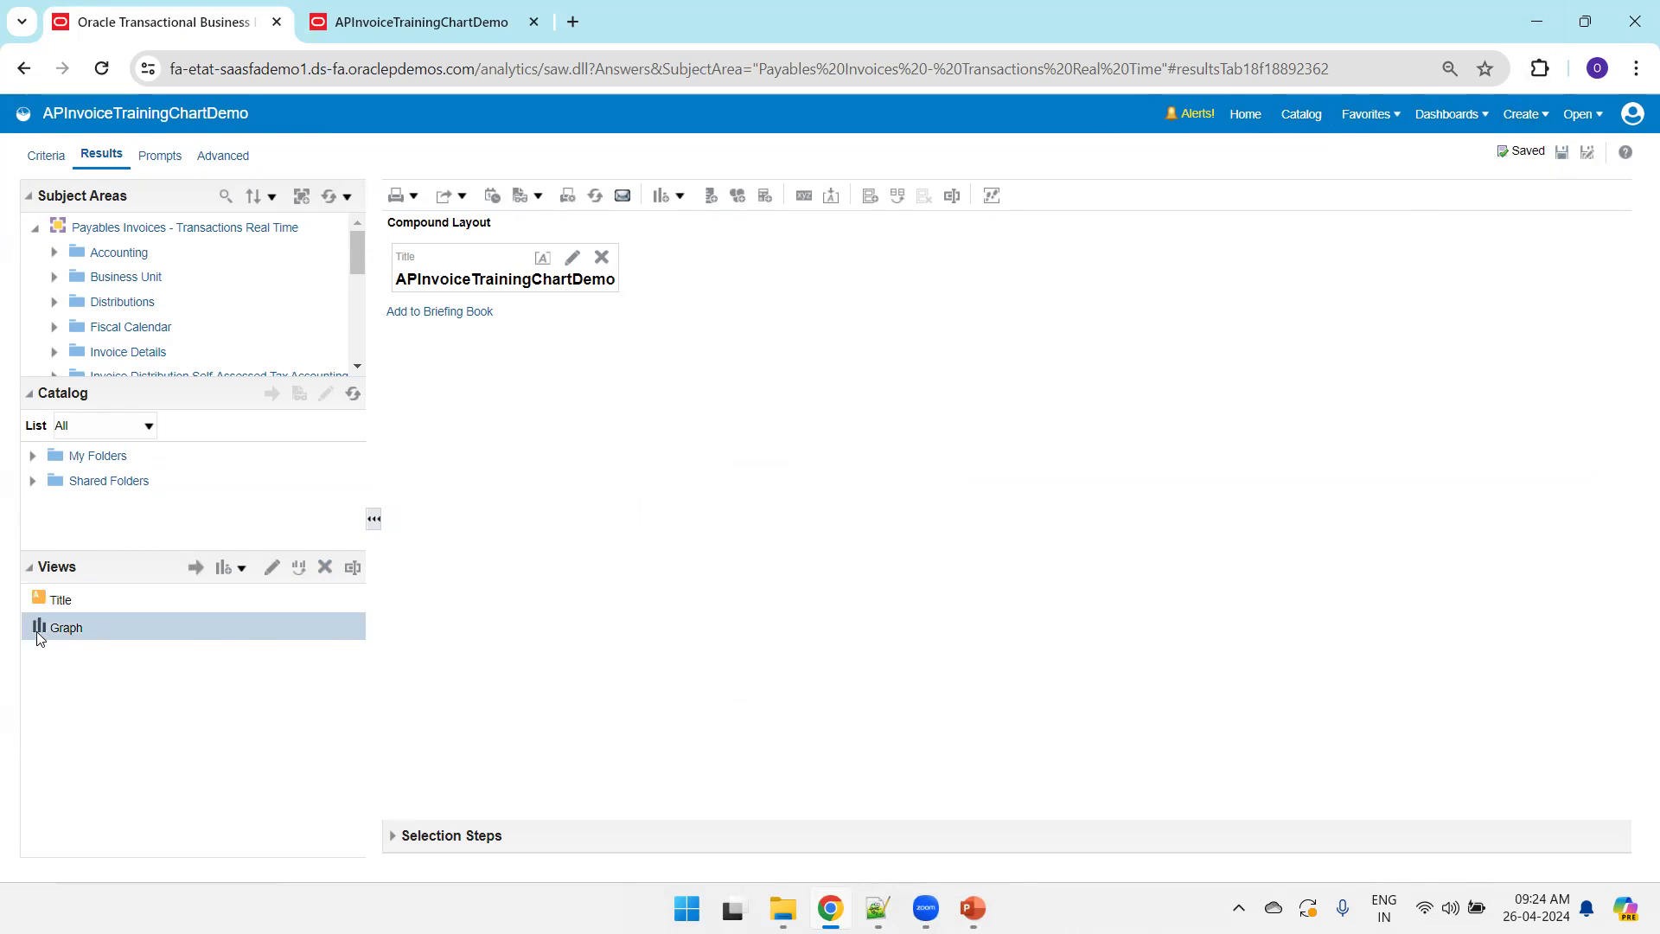
{"action": "left_click_drag", "start_coordinate": [80, 638], "coordinate": [530, 411]}
{"action": "left_click_drag", "start_coordinate": [437, 447], "coordinate": [669, 302]}
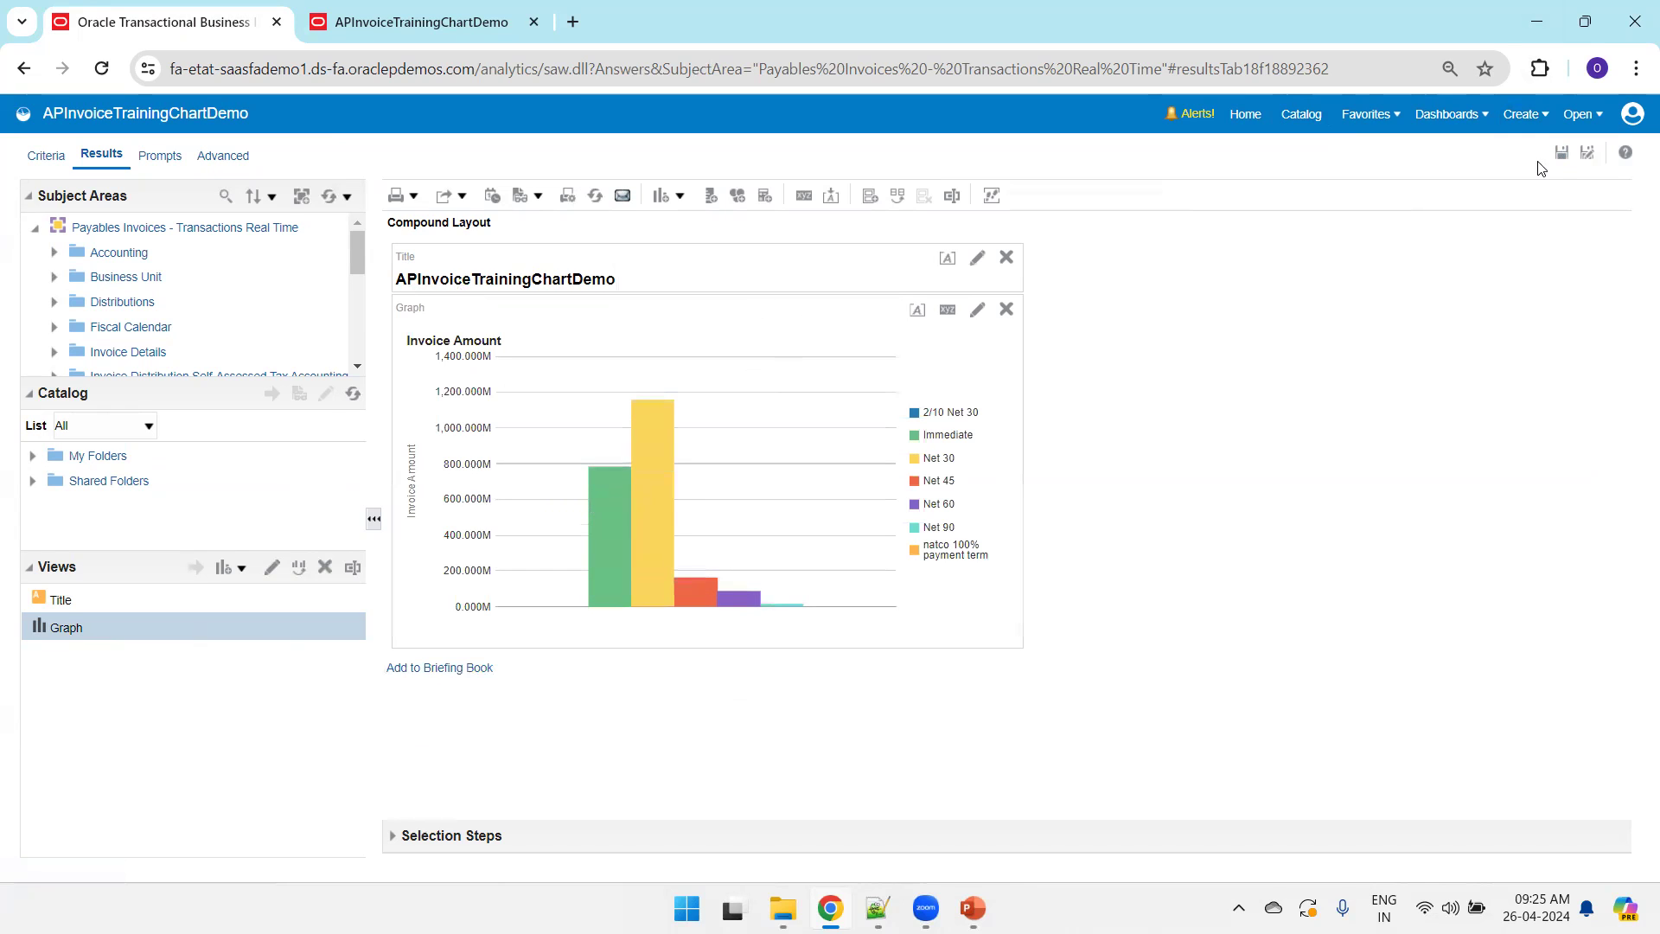
- Save the analysis, reload the preview tab to show the bar chart, then return to editing
{"action": "left_click", "coordinate": [1562, 156]}
{"action": "left_click", "coordinate": [422, 25]}
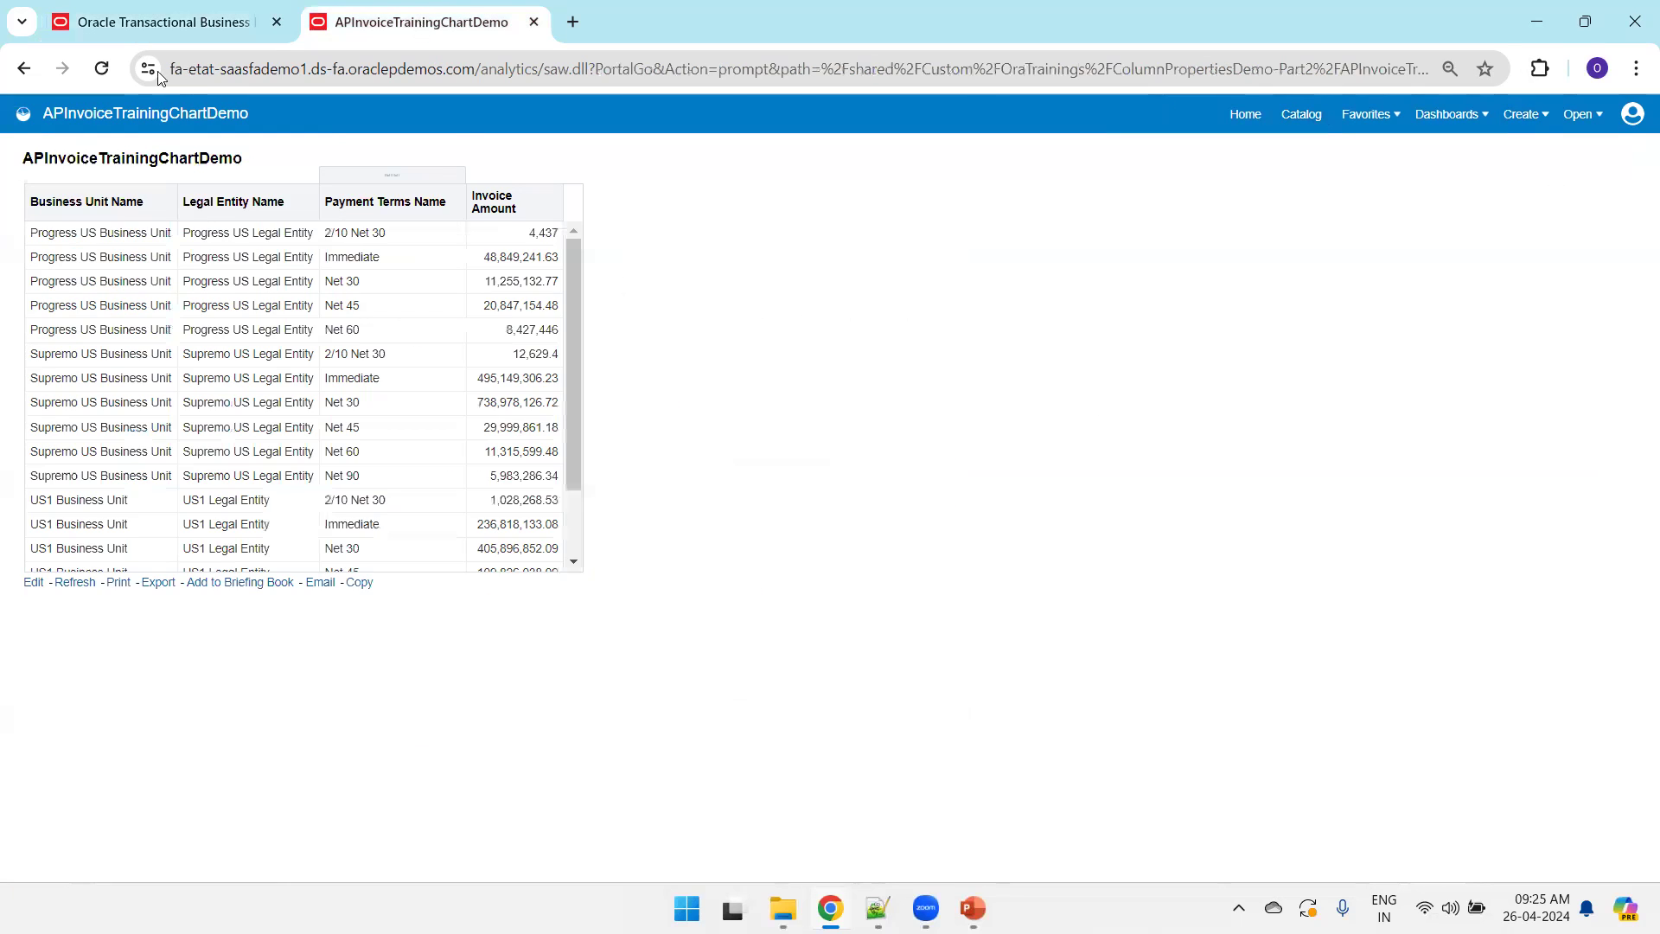
{"action": "left_click", "coordinate": [101, 69]}
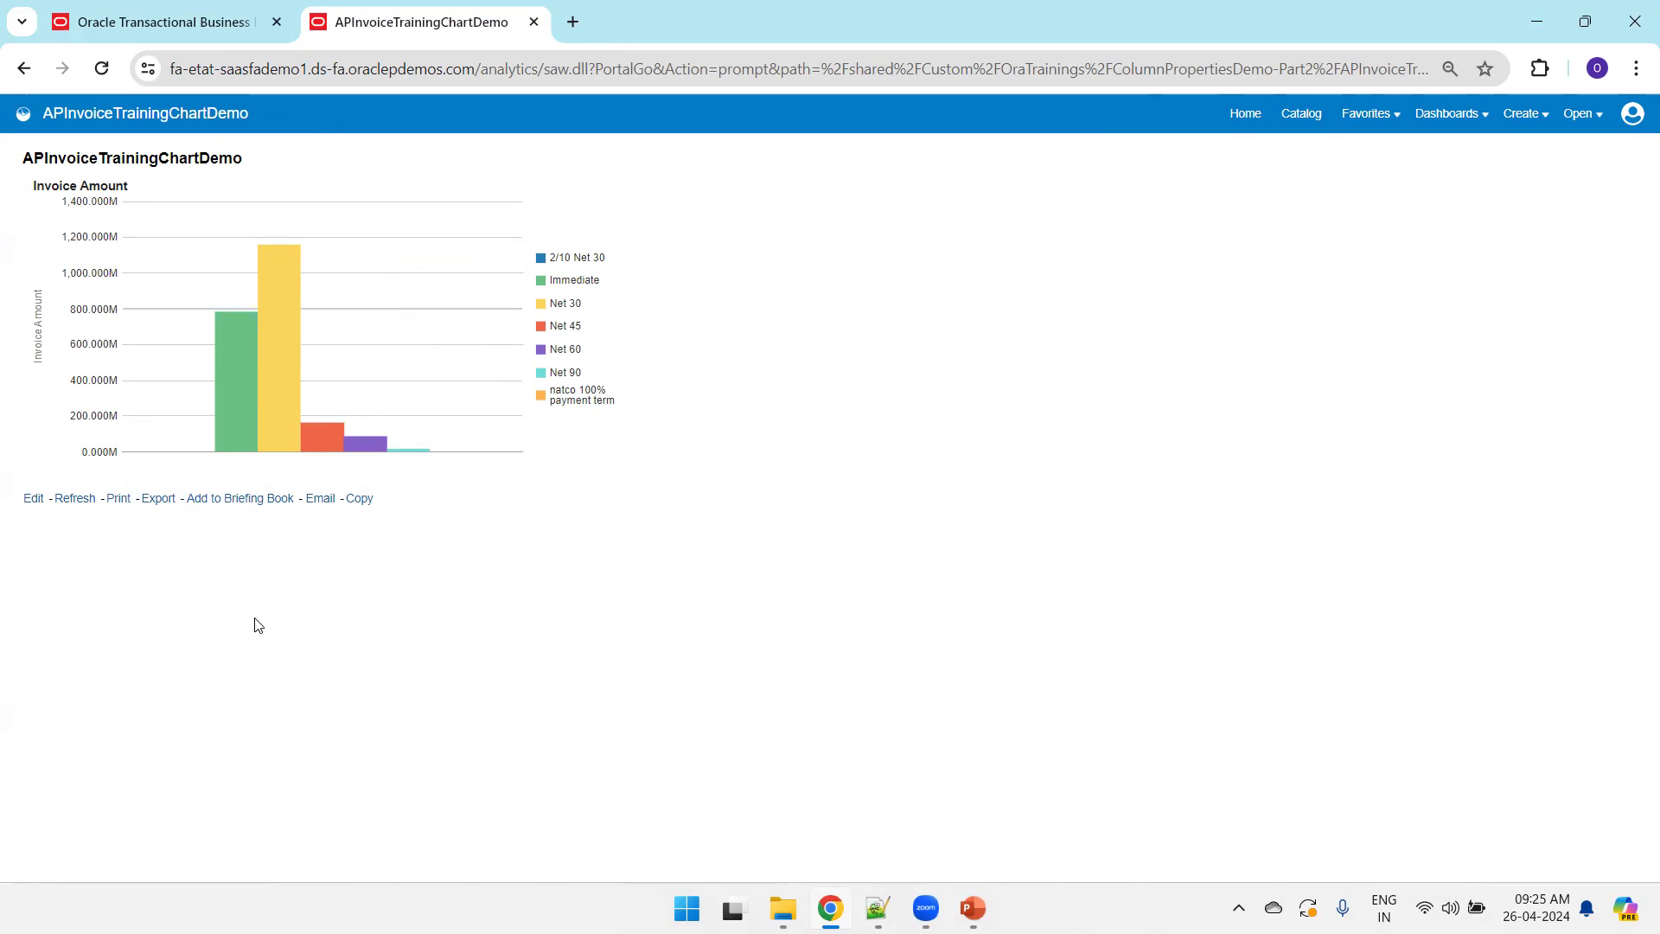
{"action": "key", "text": "ctrl+Page_Up"}
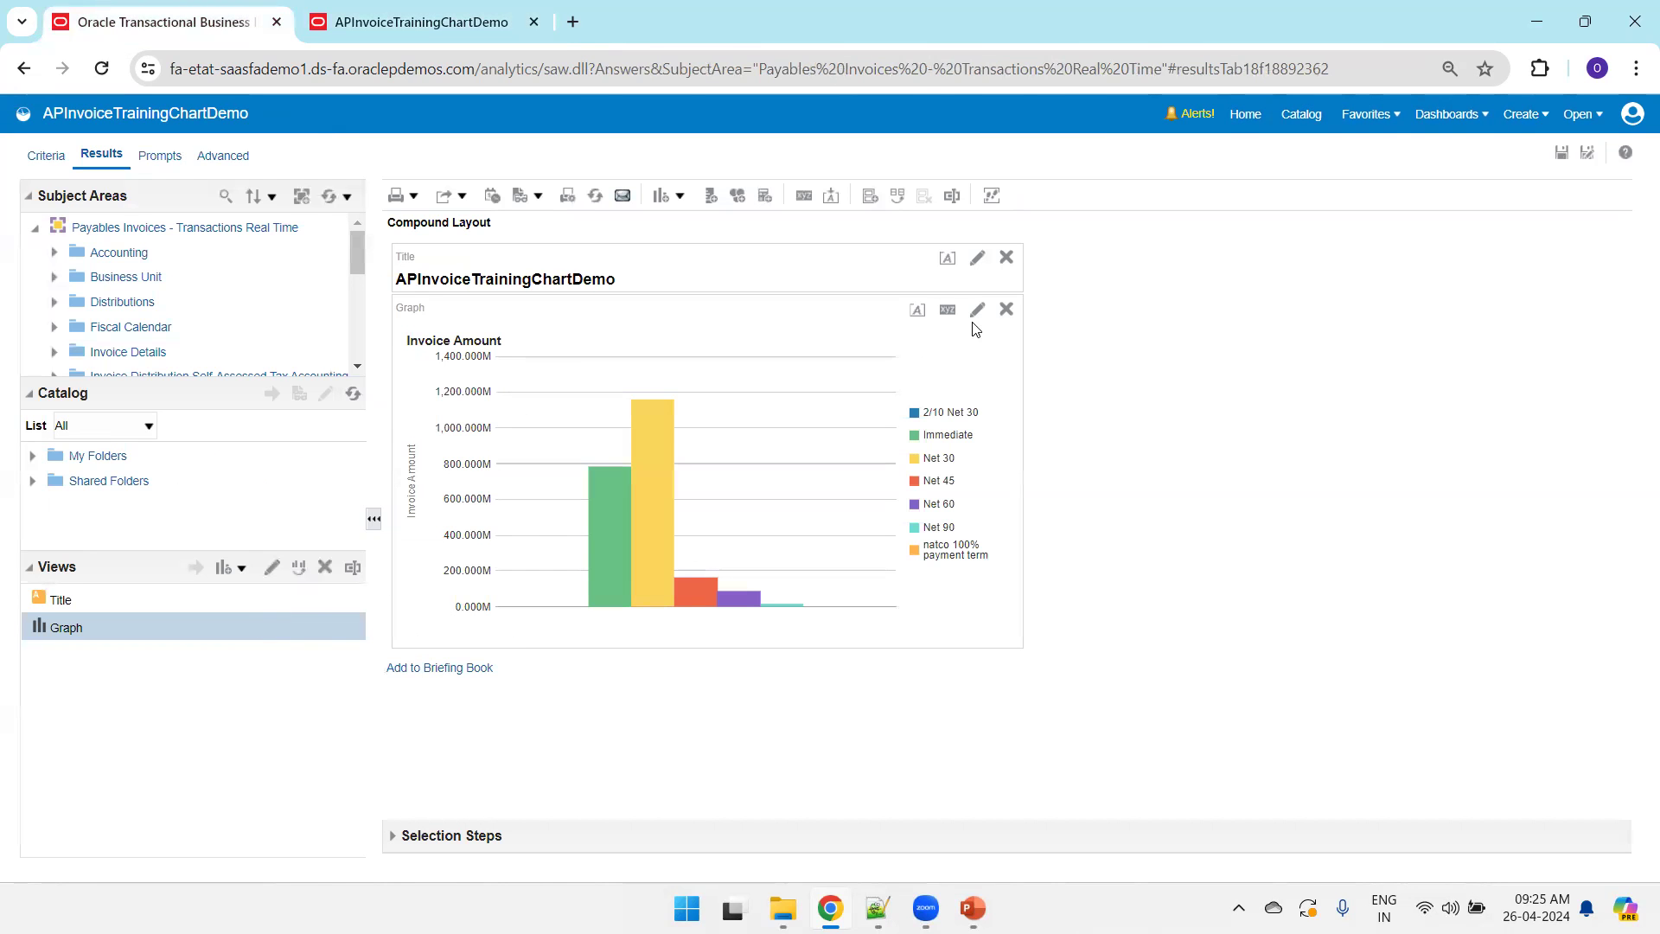
- Edit the graph and move Business Unit Name from Excluded into Graph Prompts
{"action": "left_click", "coordinate": [273, 567]}
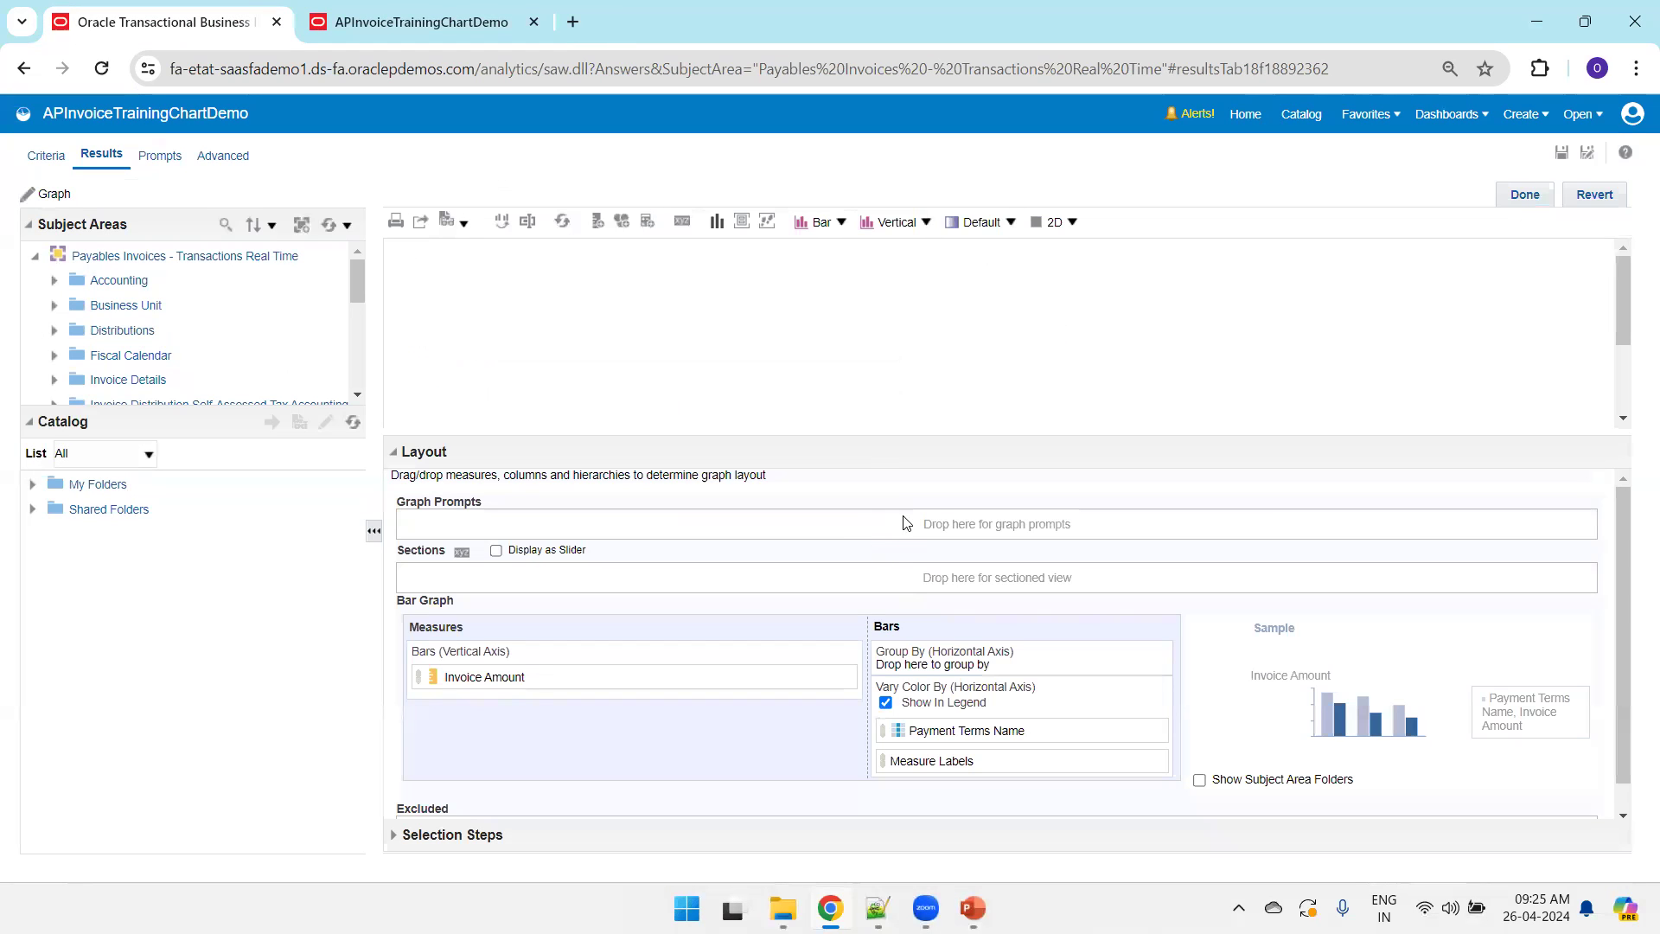
{"action": "left_click_drag", "start_coordinate": [858, 449], "coordinate": [853, 401]}
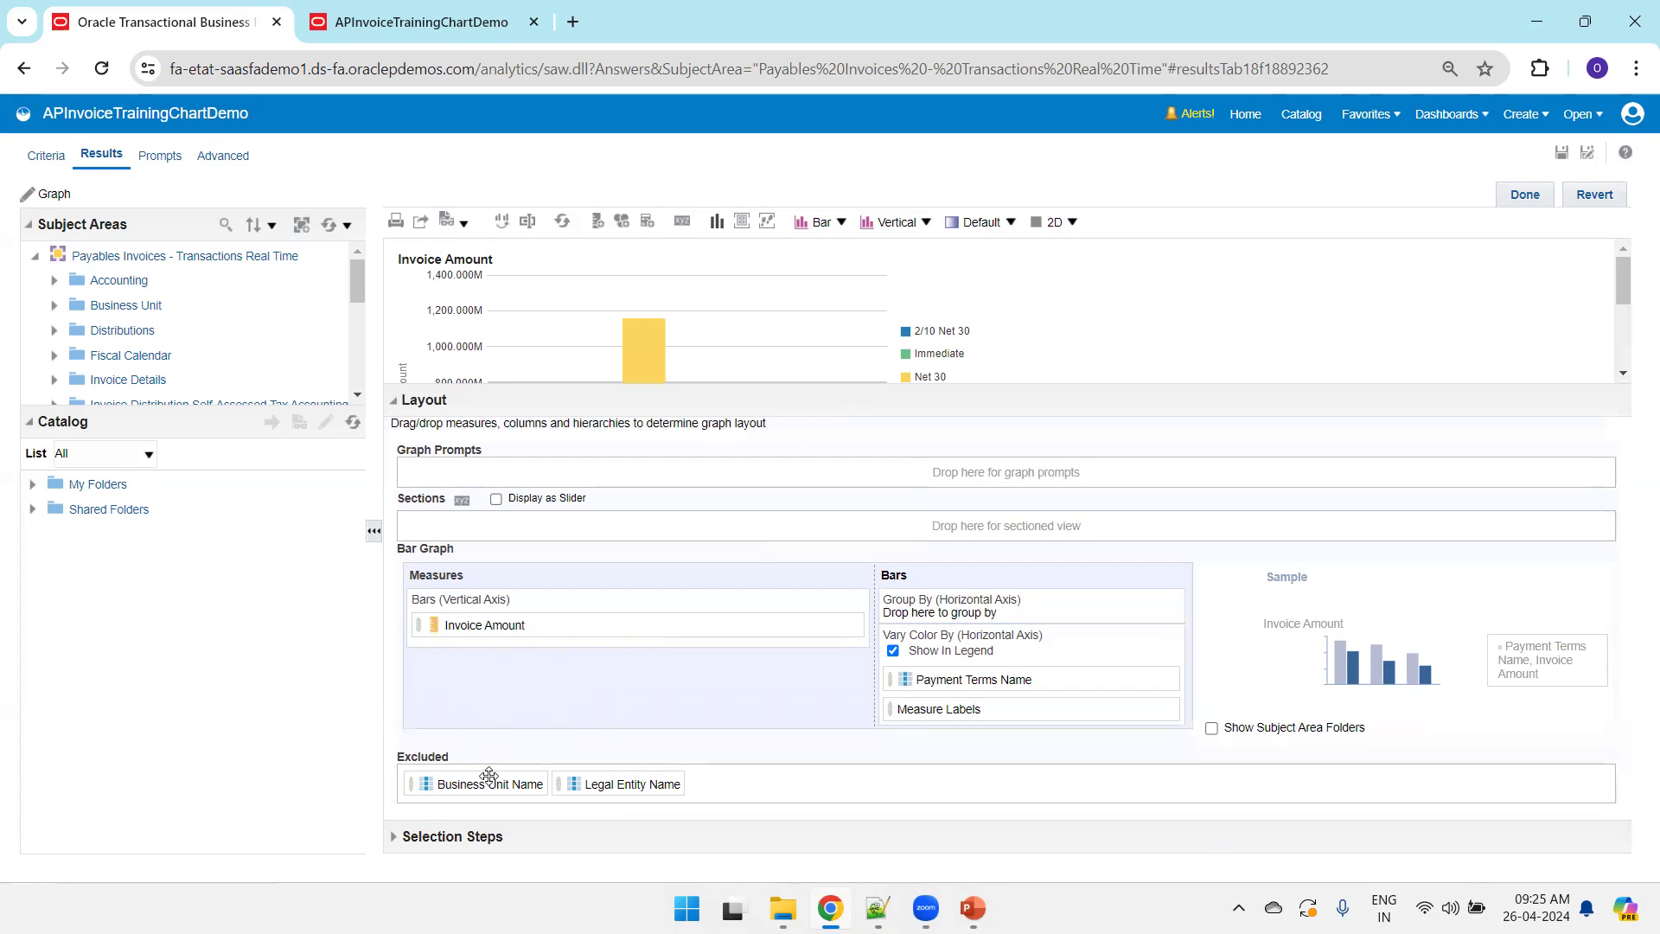
{"action": "left_click_drag", "start_coordinate": [477, 784], "coordinate": [510, 474]}
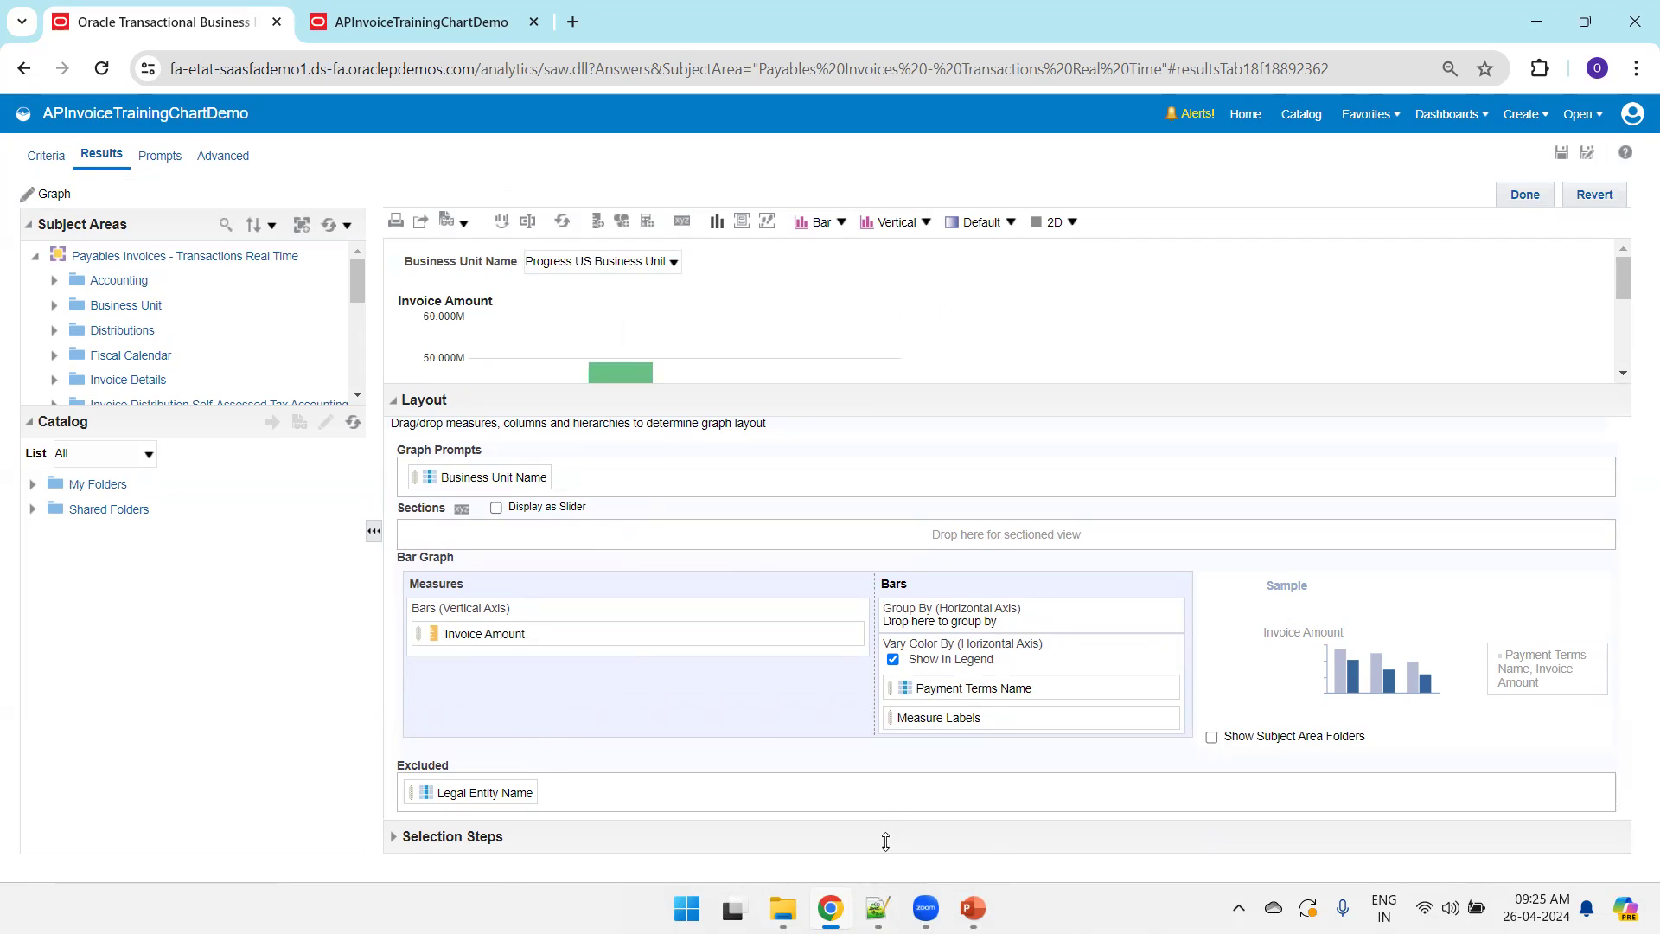
- Add Legal Entity Name as a graph prompt too, then refresh the results preview
{"action": "mouse_move", "coordinate": [973, 907]}
{"action": "left_click", "coordinate": [1062, 797]}
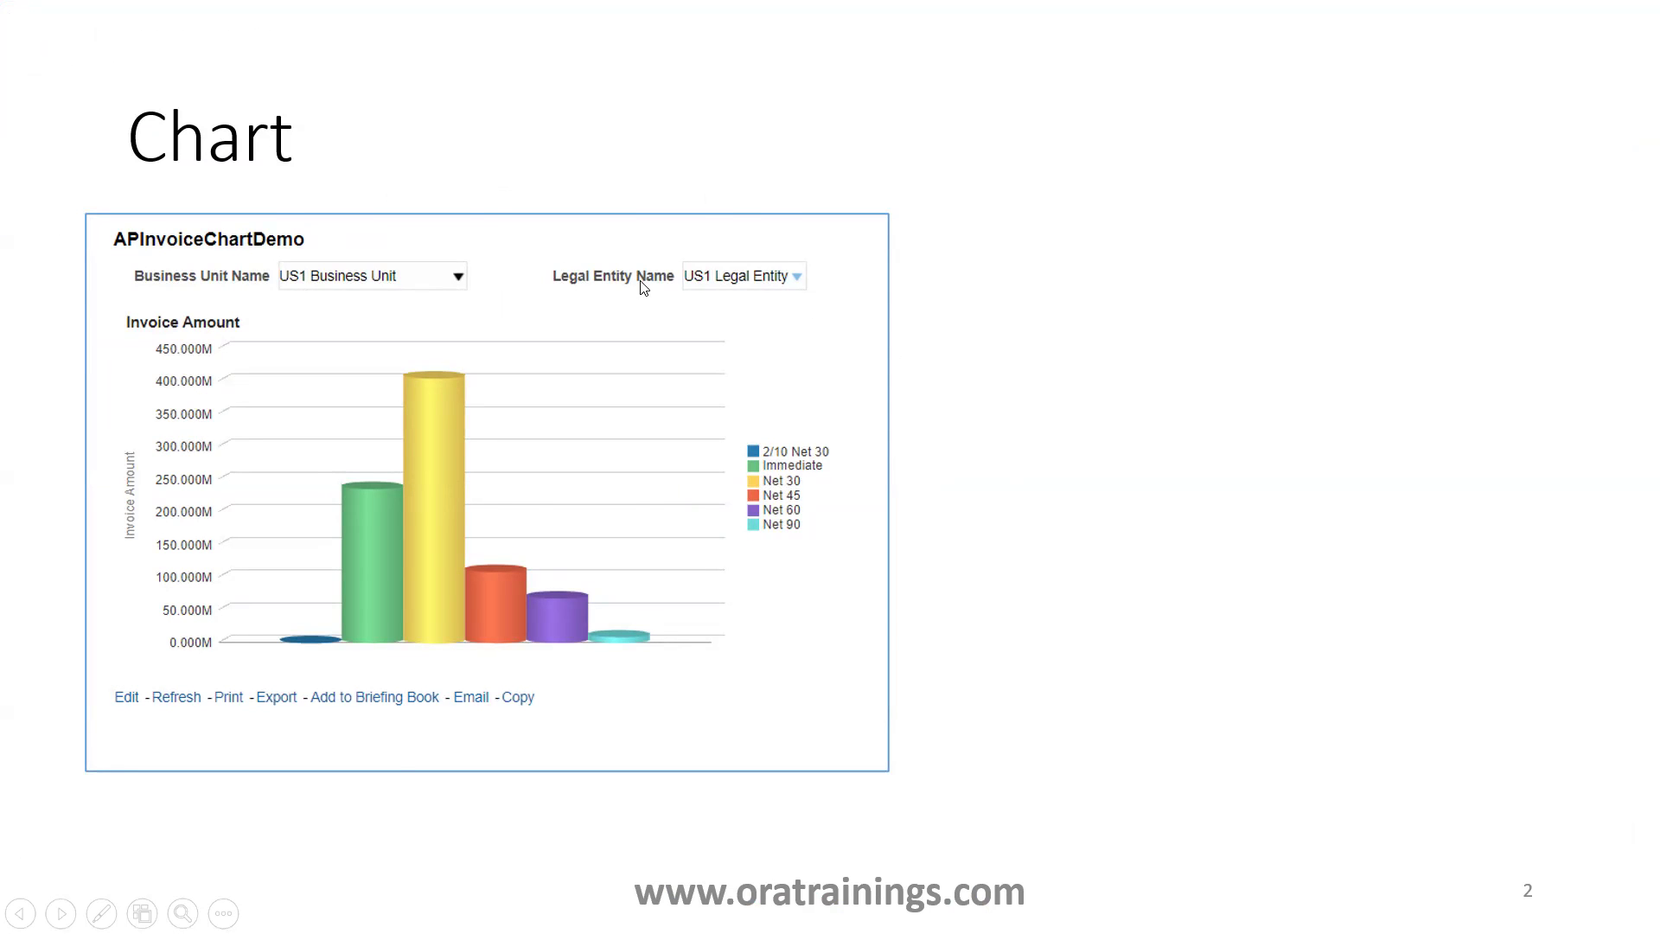
{"action": "key", "text": "alt+Tab"}
{"action": "left_click_drag", "start_coordinate": [507, 786], "coordinate": [757, 472]}
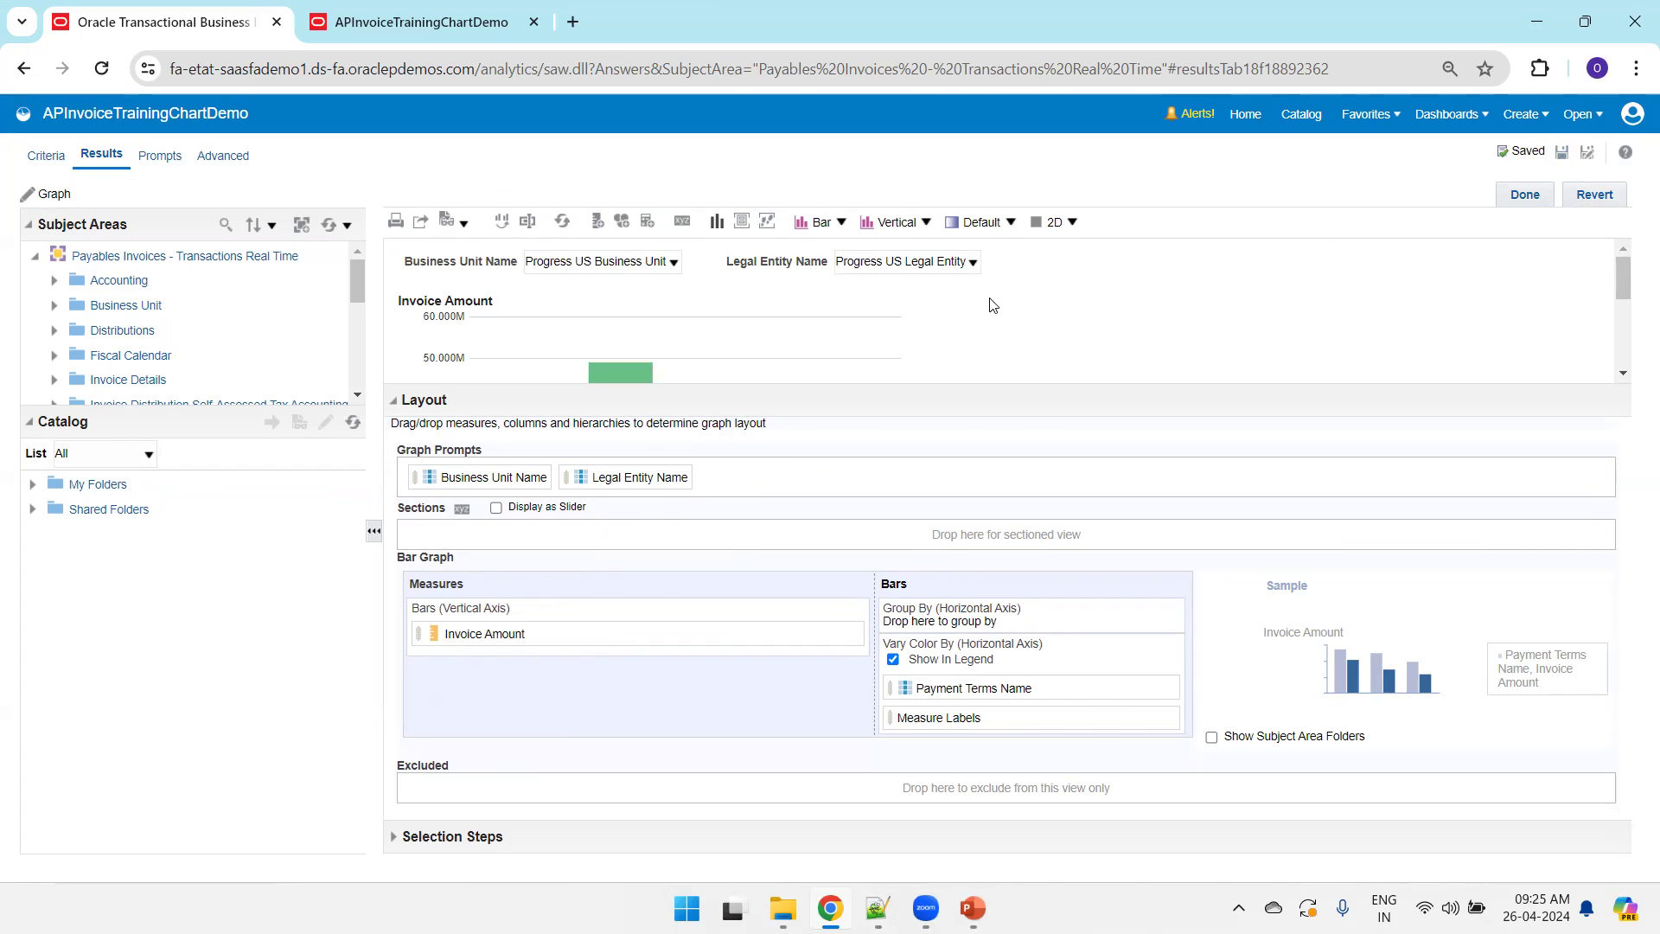
{"action": "key", "text": "ctrl+Tab"}
{"action": "key", "text": "F5"}
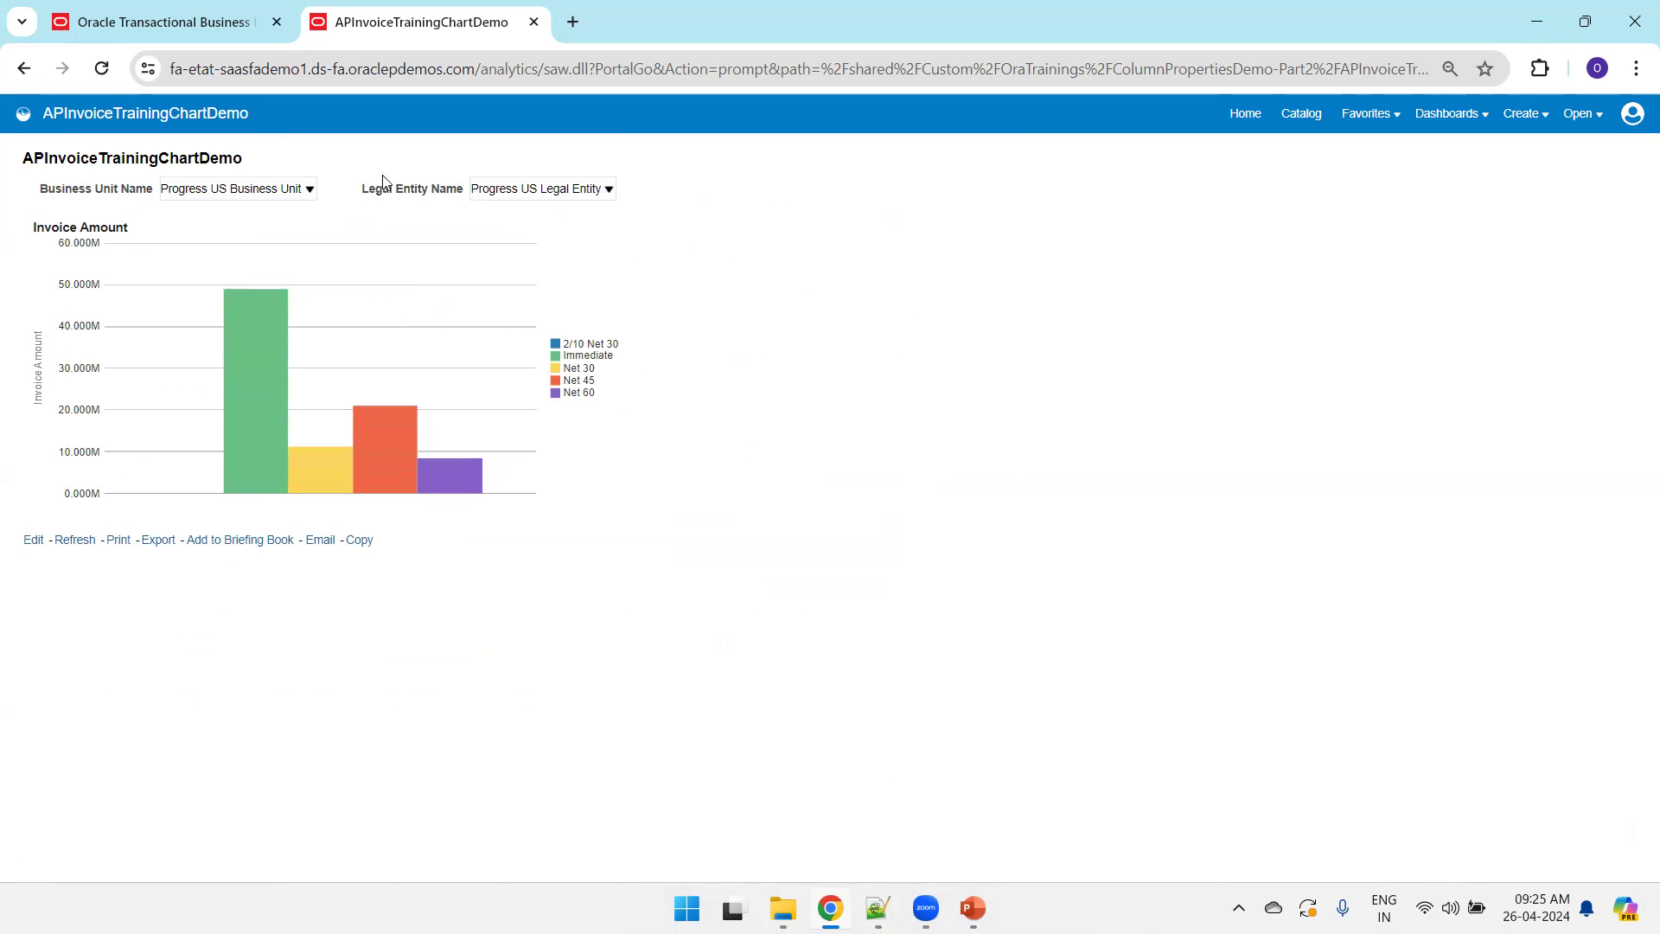
- Filter the chart to Supremo US Business Unit using the Business Unit Name prompt
{"action": "left_click", "coordinate": [603, 186]}
{"action": "left_click", "coordinate": [511, 195]}
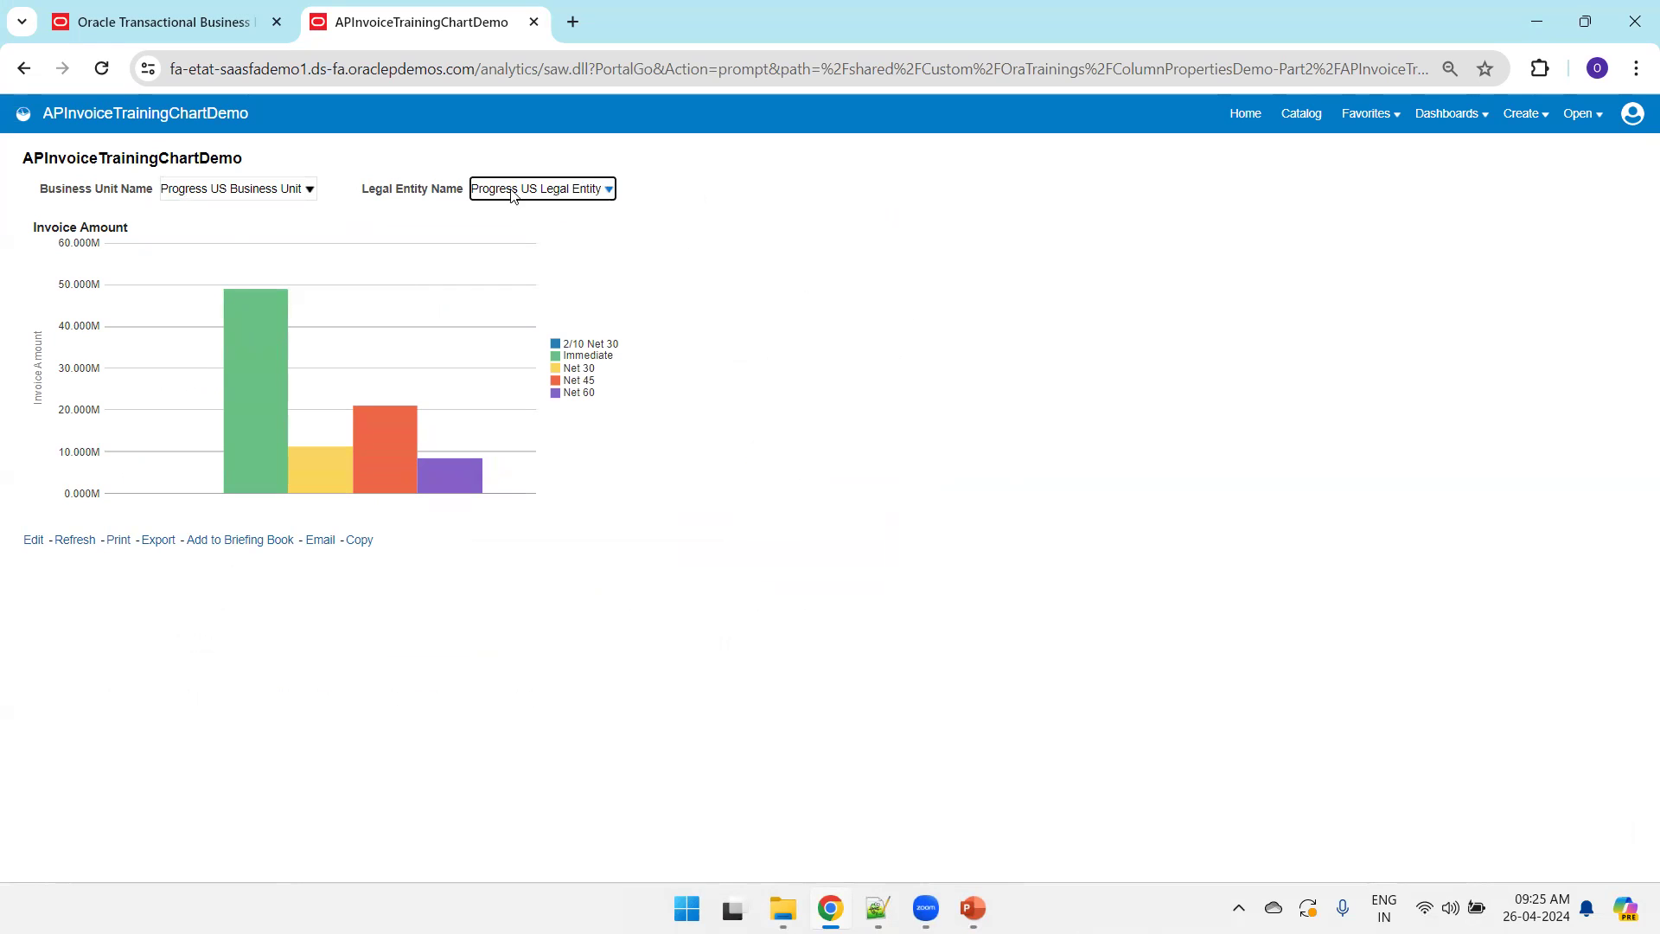
{"action": "left_click", "coordinate": [294, 191]}
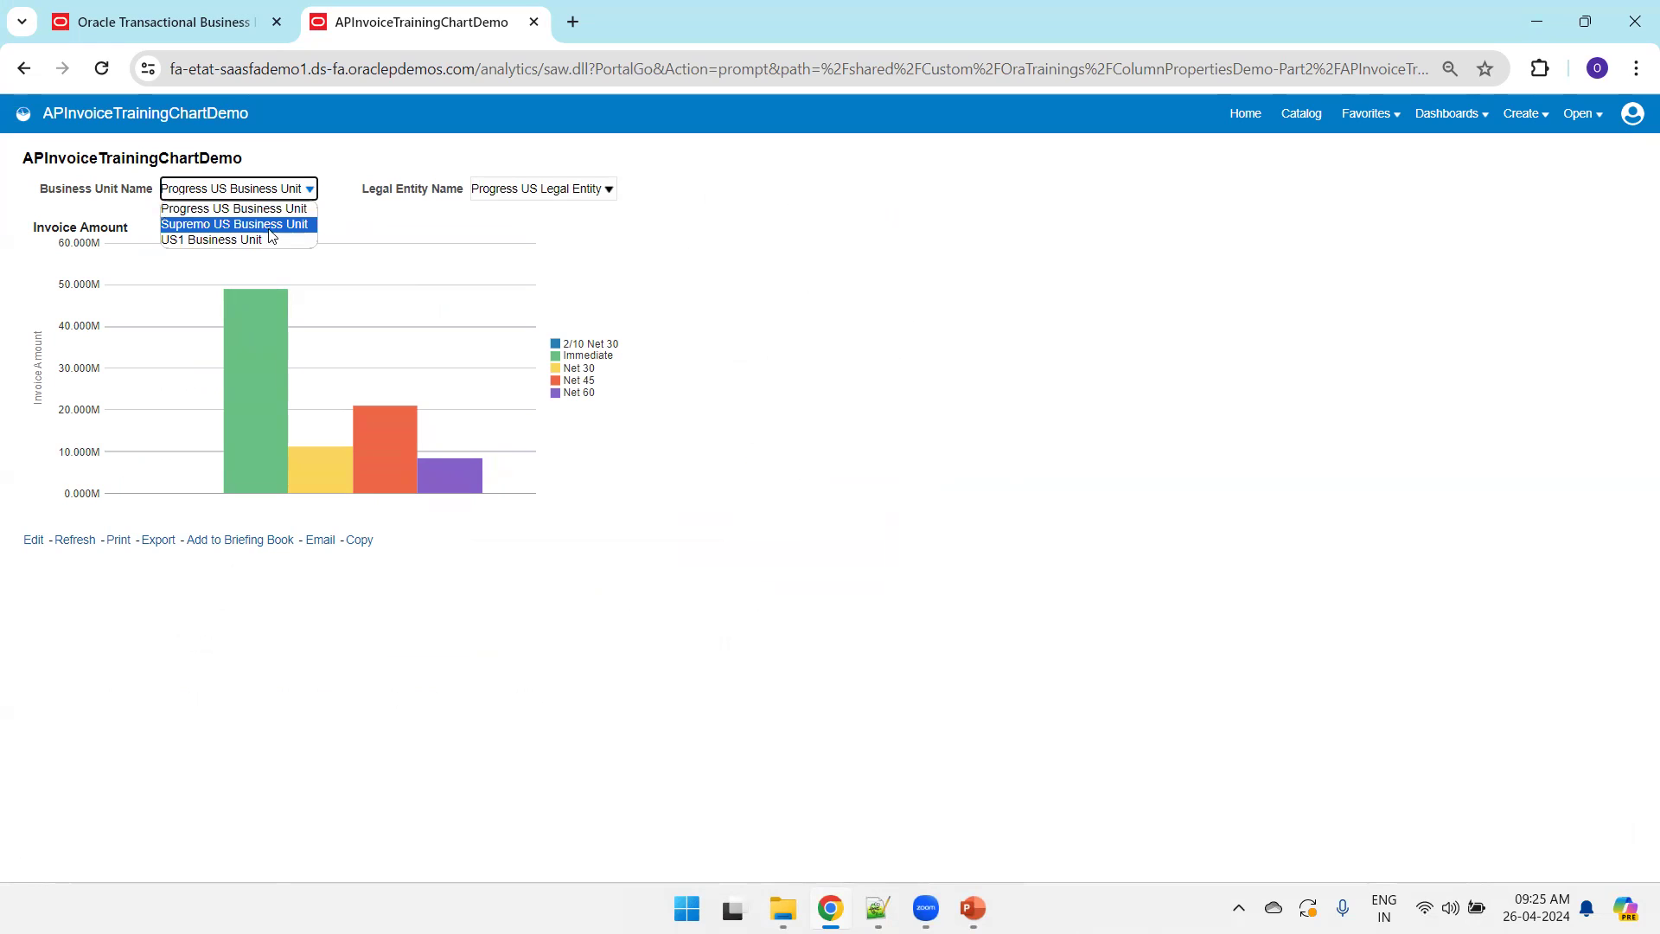
{"action": "left_click", "coordinate": [387, 220]}
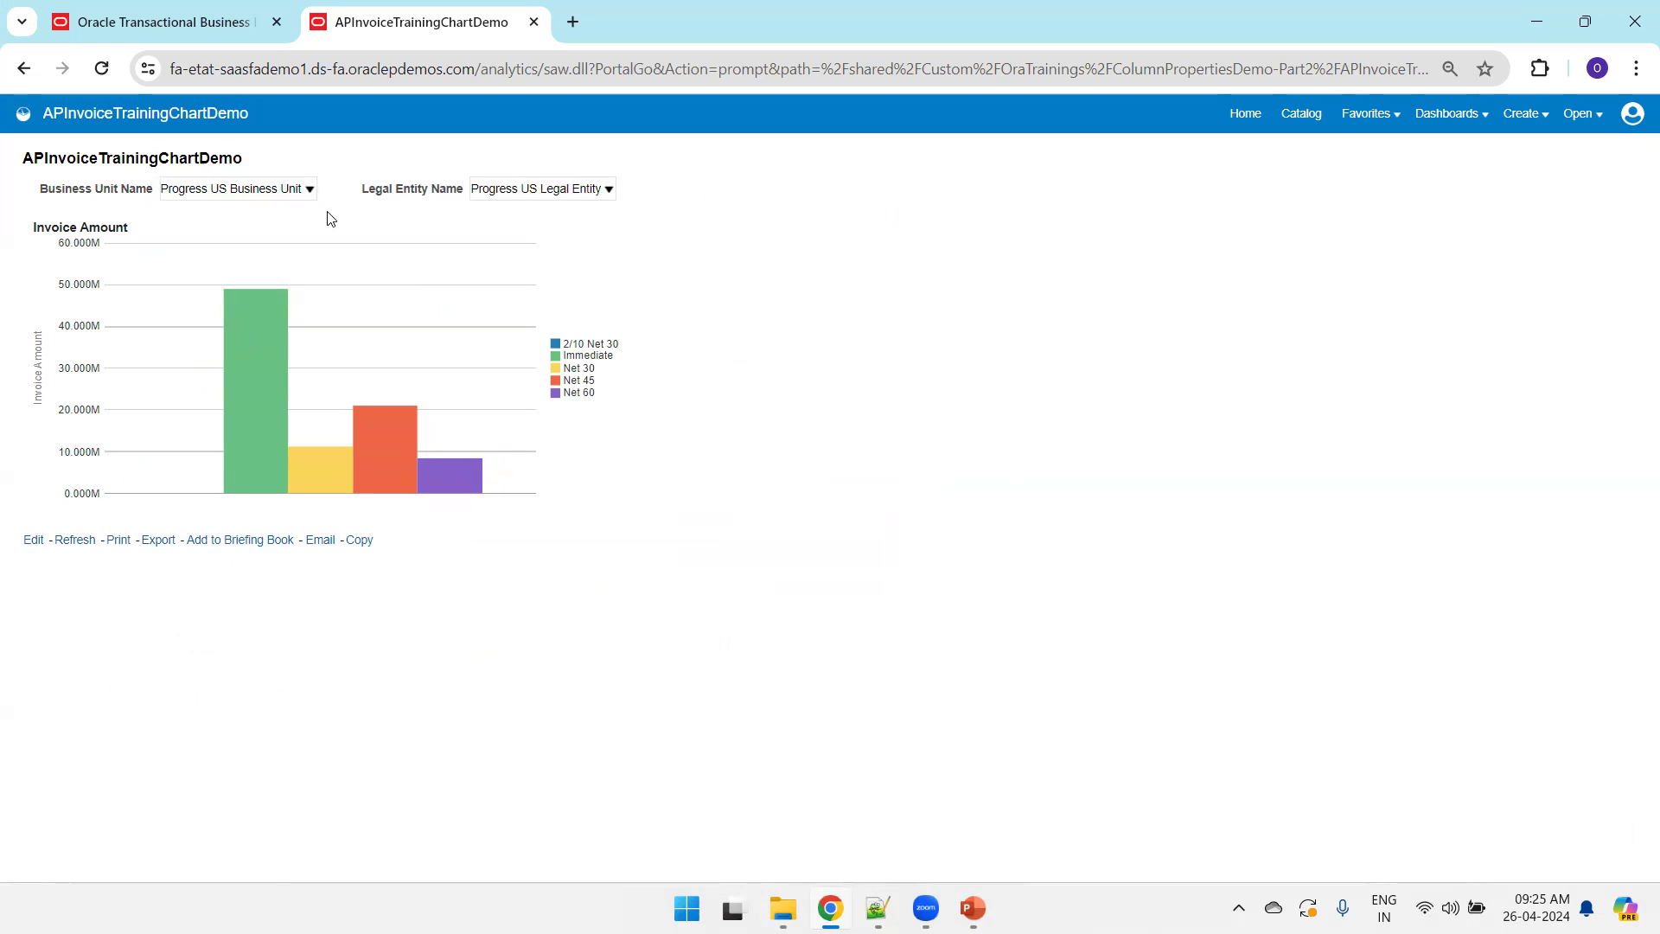
{"action": "left_click", "coordinate": [255, 202]}
{"action": "left_click", "coordinate": [244, 223]}
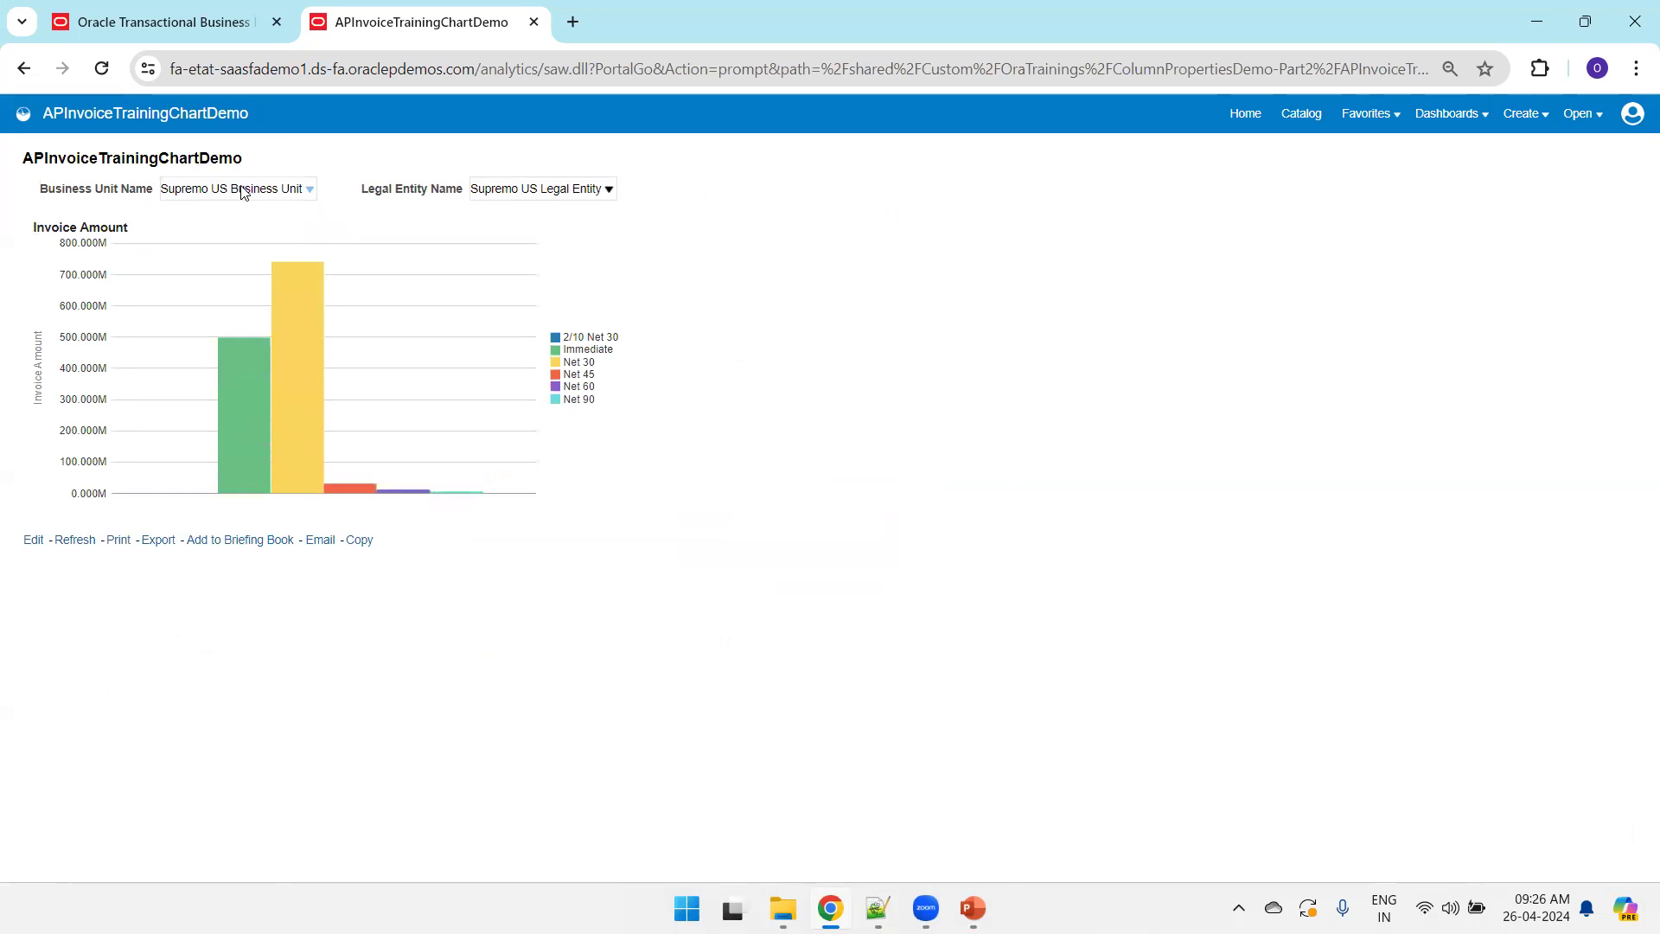
- Switch the filter to US1 Business Unit with US1 Legal Entity
{"action": "left_click", "coordinate": [277, 186]}
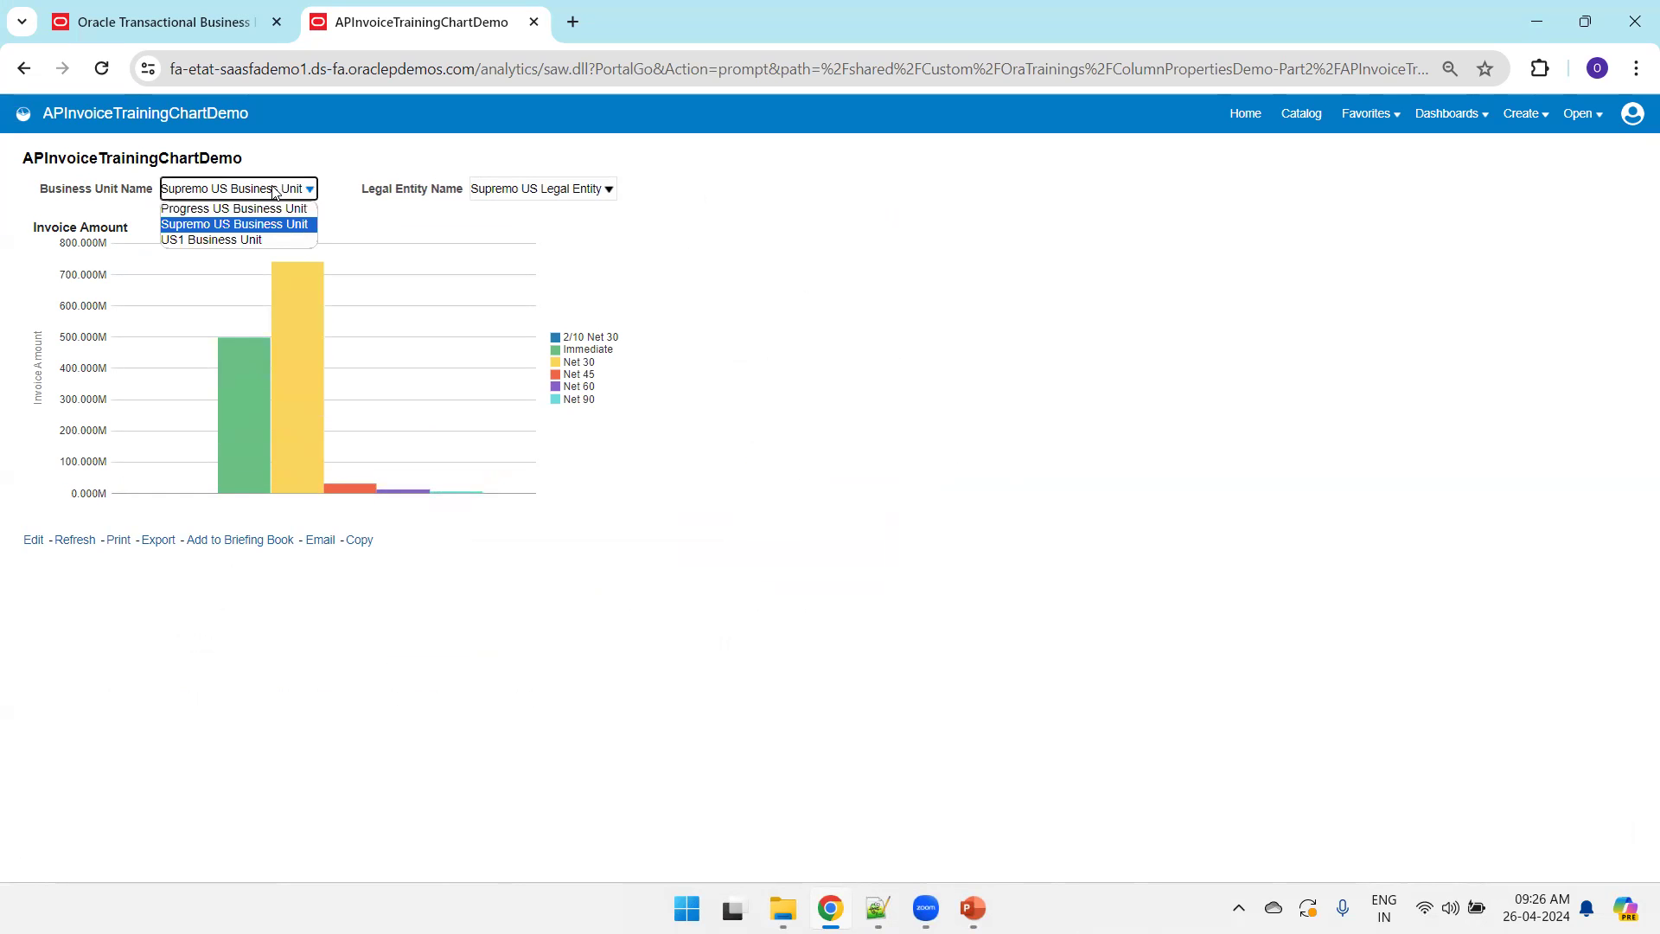
{"action": "left_click", "coordinate": [229, 240]}
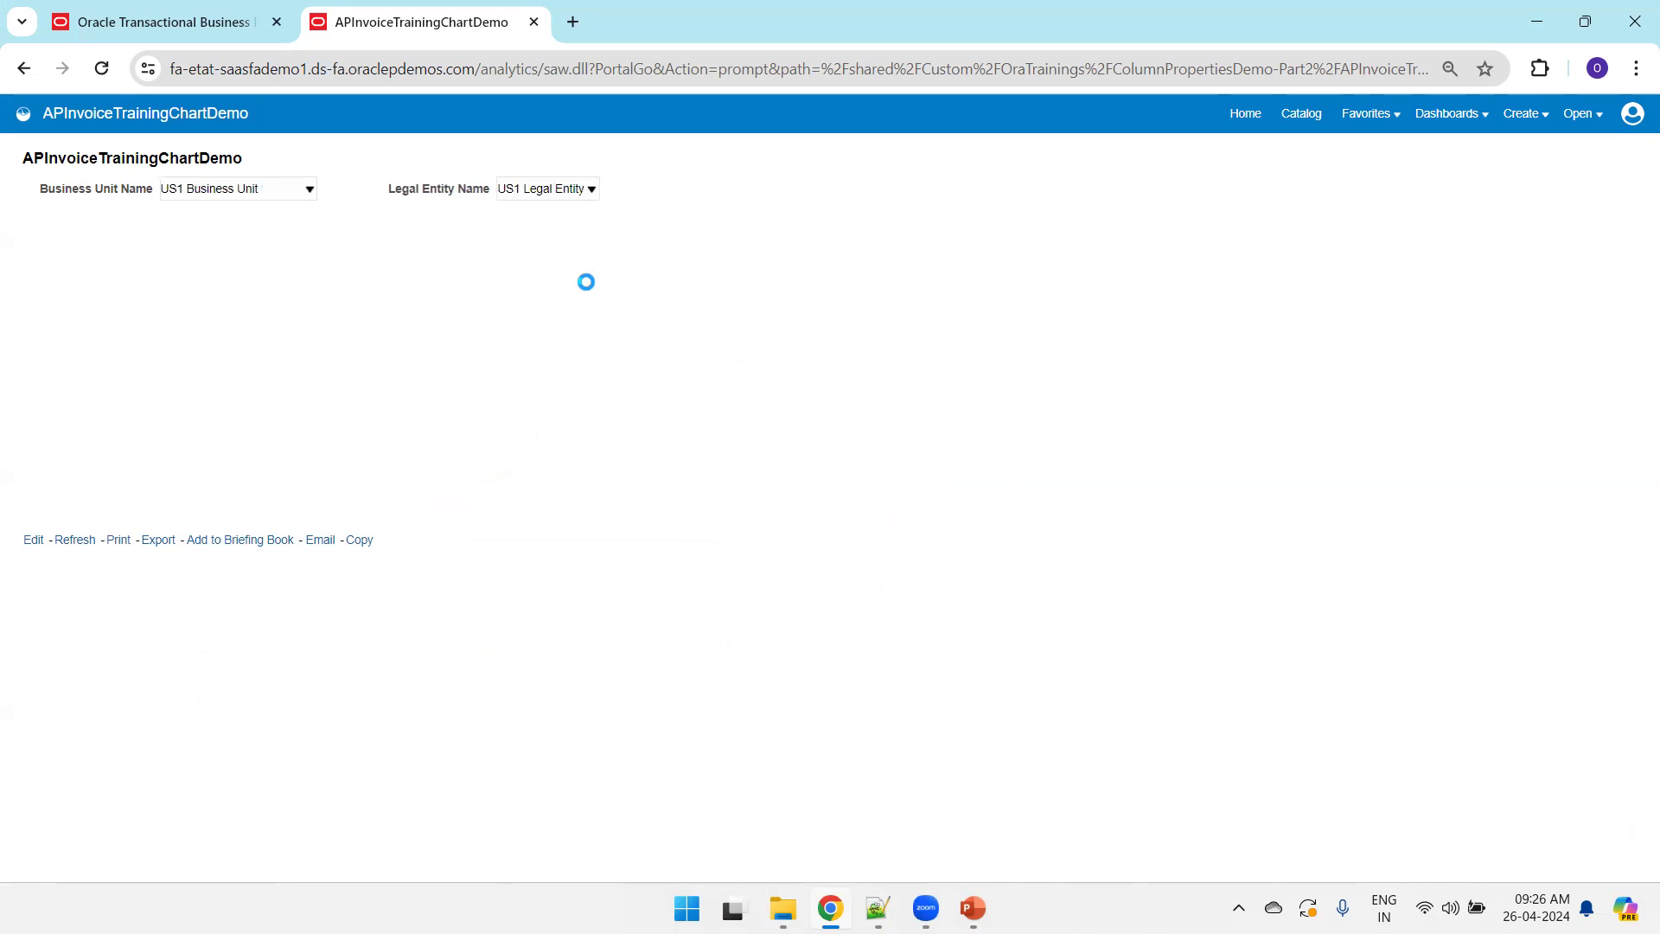
{"action": "left_click", "coordinate": [563, 197]}
{"action": "left_click", "coordinate": [560, 209]}
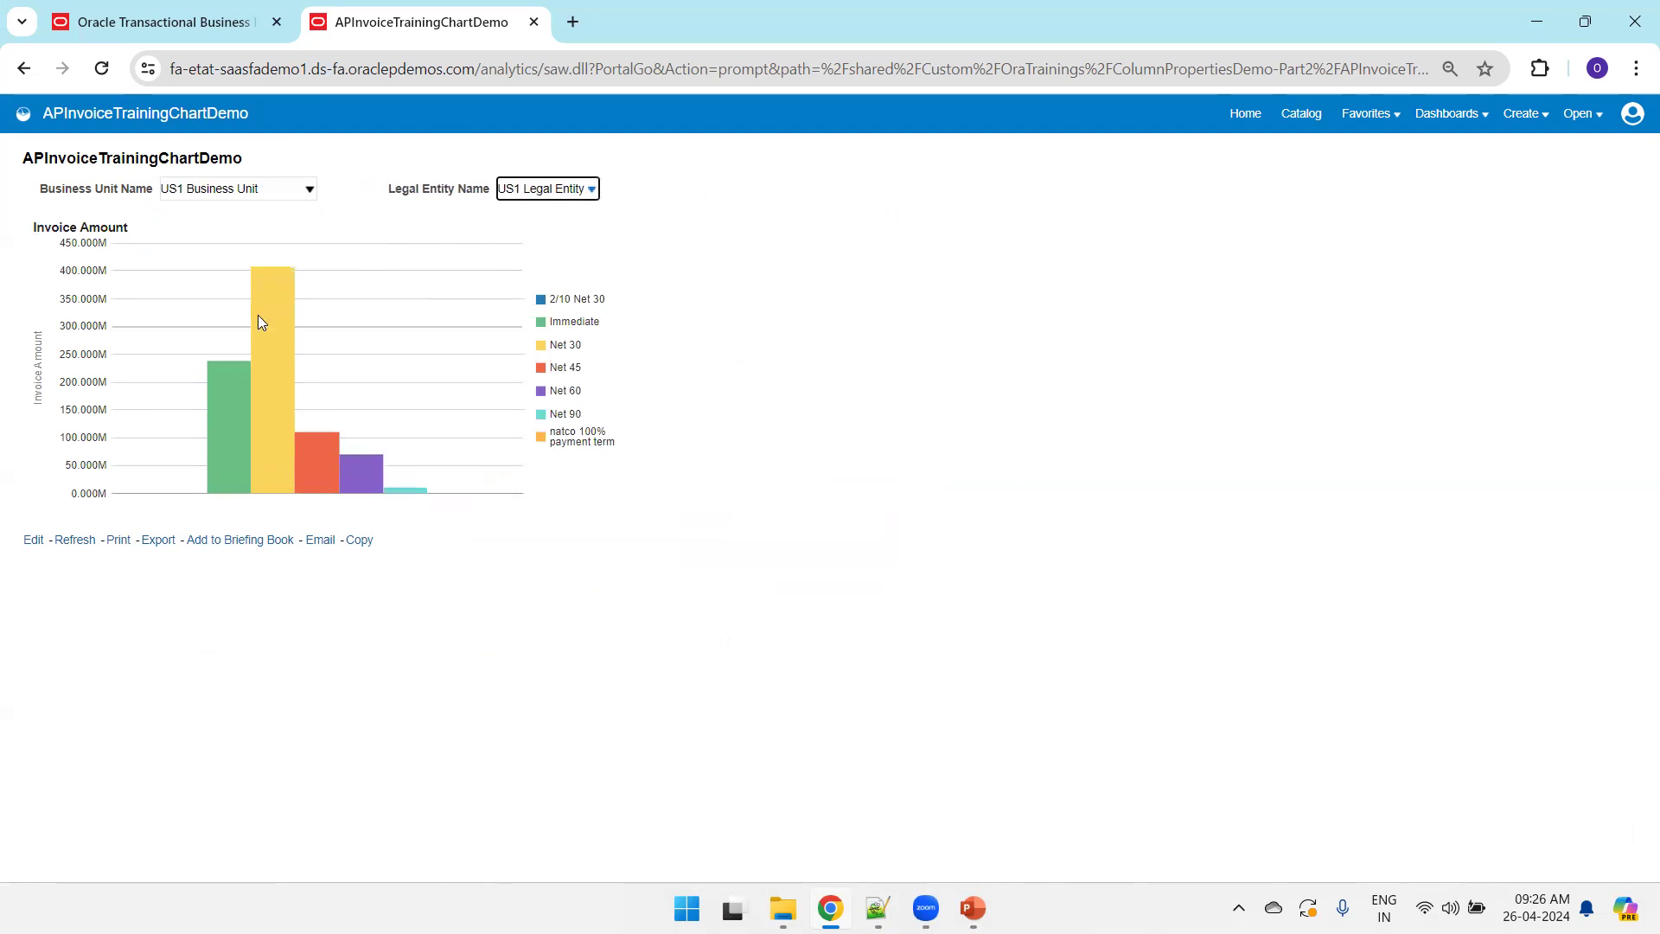